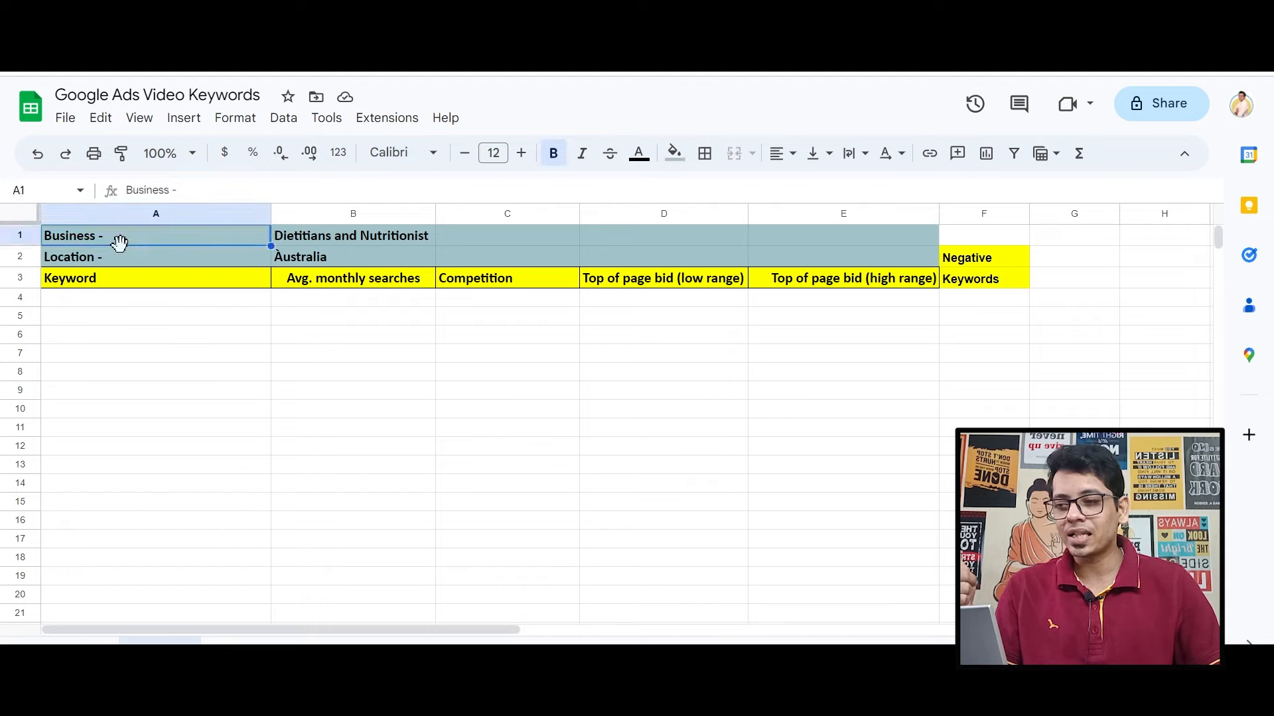
- Review the template's location label and the Keyword, Avg. monthly searches and Competition column headings
{"action": "left_click", "coordinate": [129, 260]}
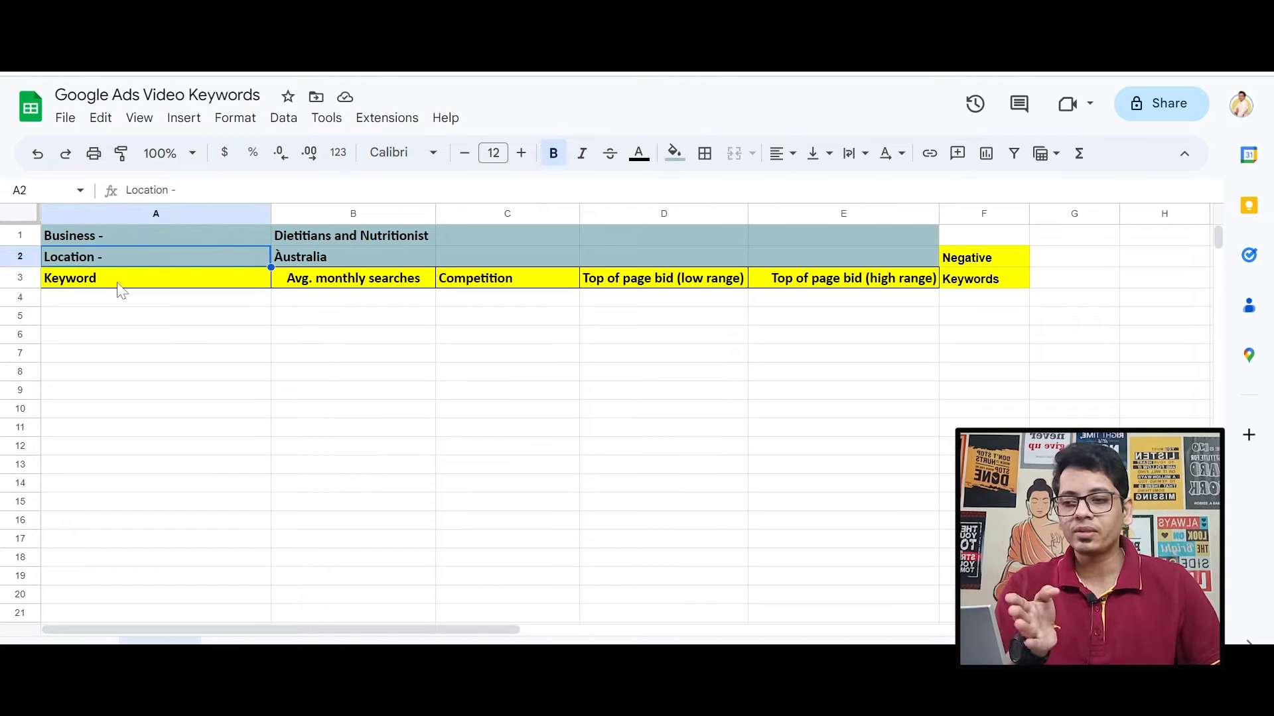
{"action": "left_click", "coordinate": [494, 284]}
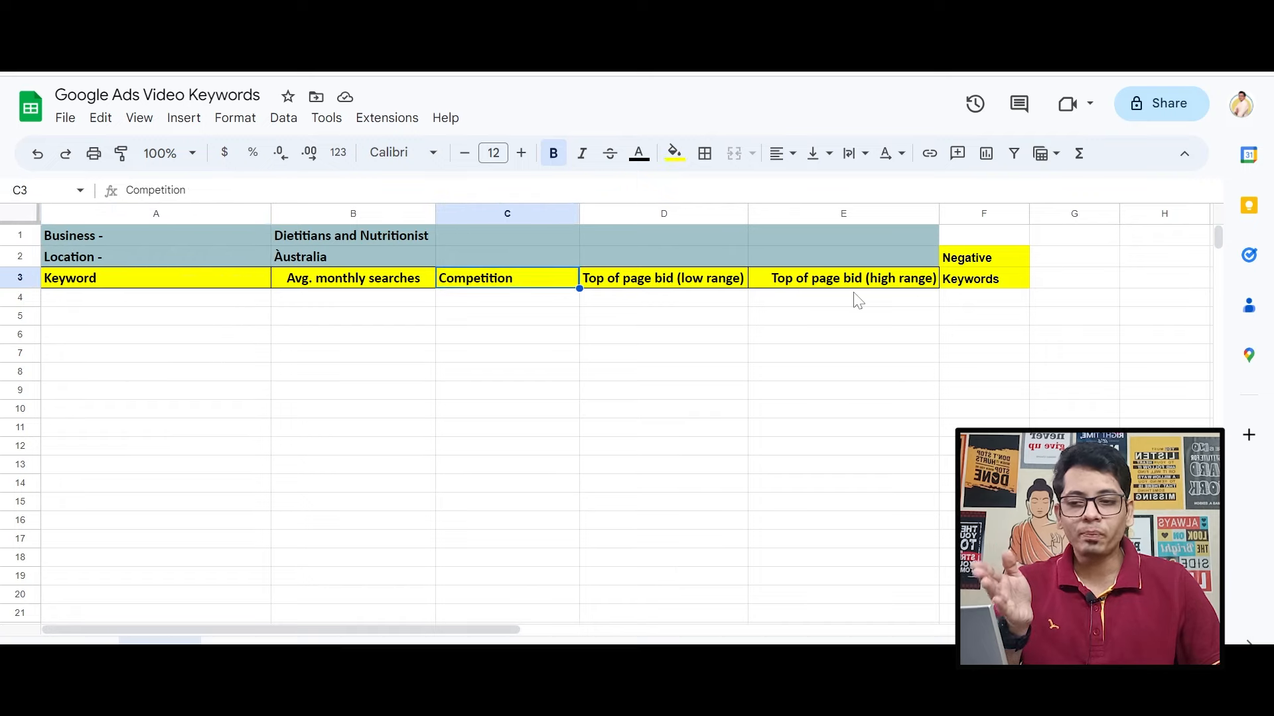
{"action": "left_click", "coordinate": [123, 284]}
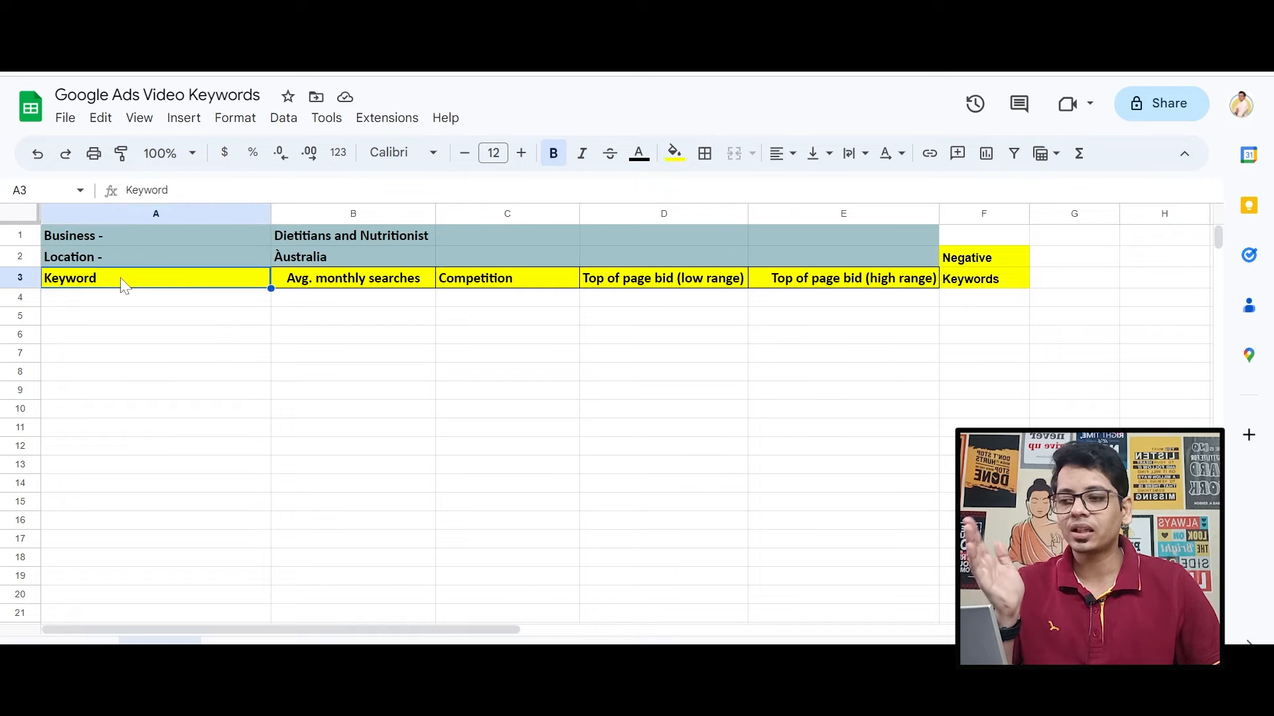
{"action": "left_click", "coordinate": [361, 287]}
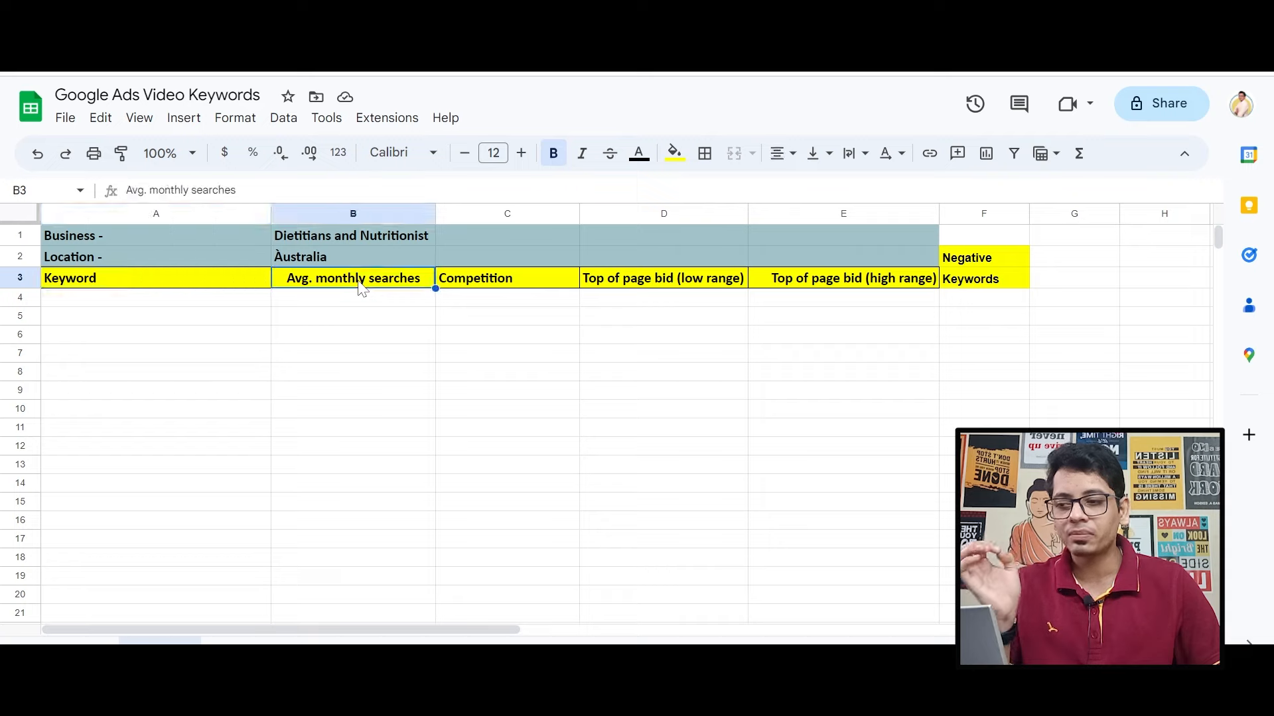
{"action": "left_click", "coordinate": [505, 285]}
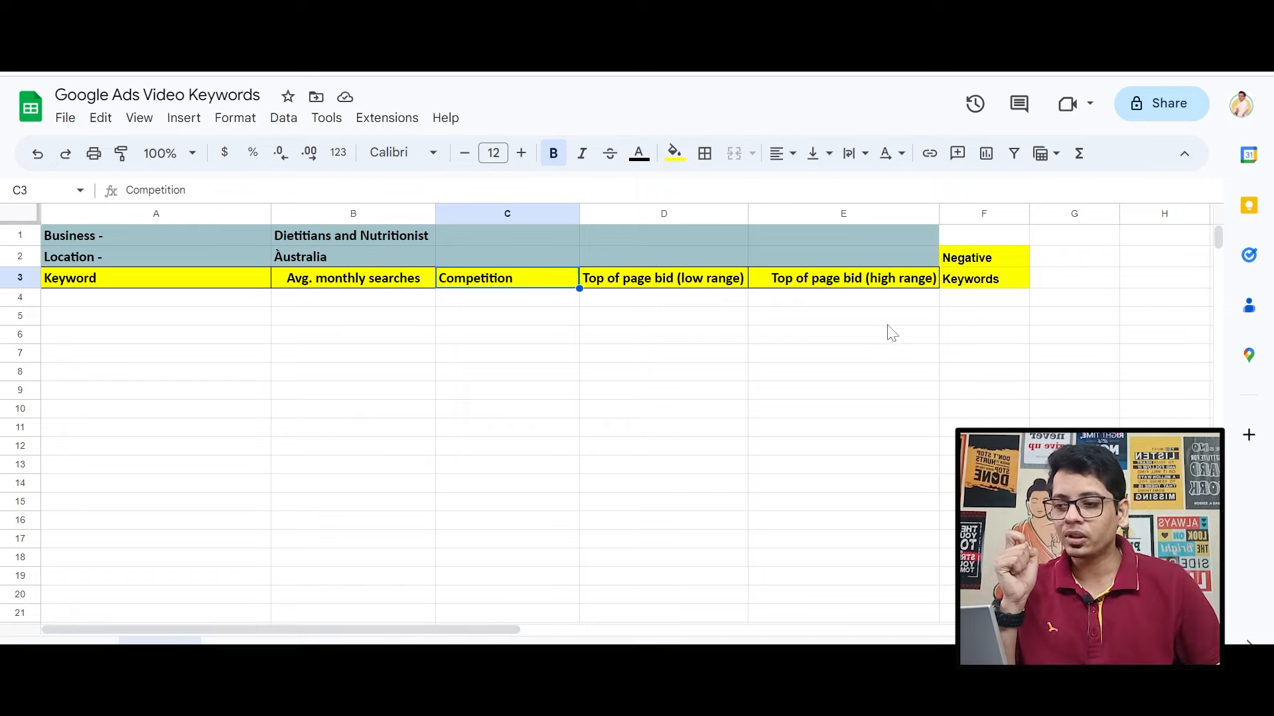
- Copy the word "Dietitians" from the business name in cell B1 and search Google for it
{"action": "double_click", "coordinate": [305, 243]}
{"action": "left_click", "coordinate": [333, 235]}
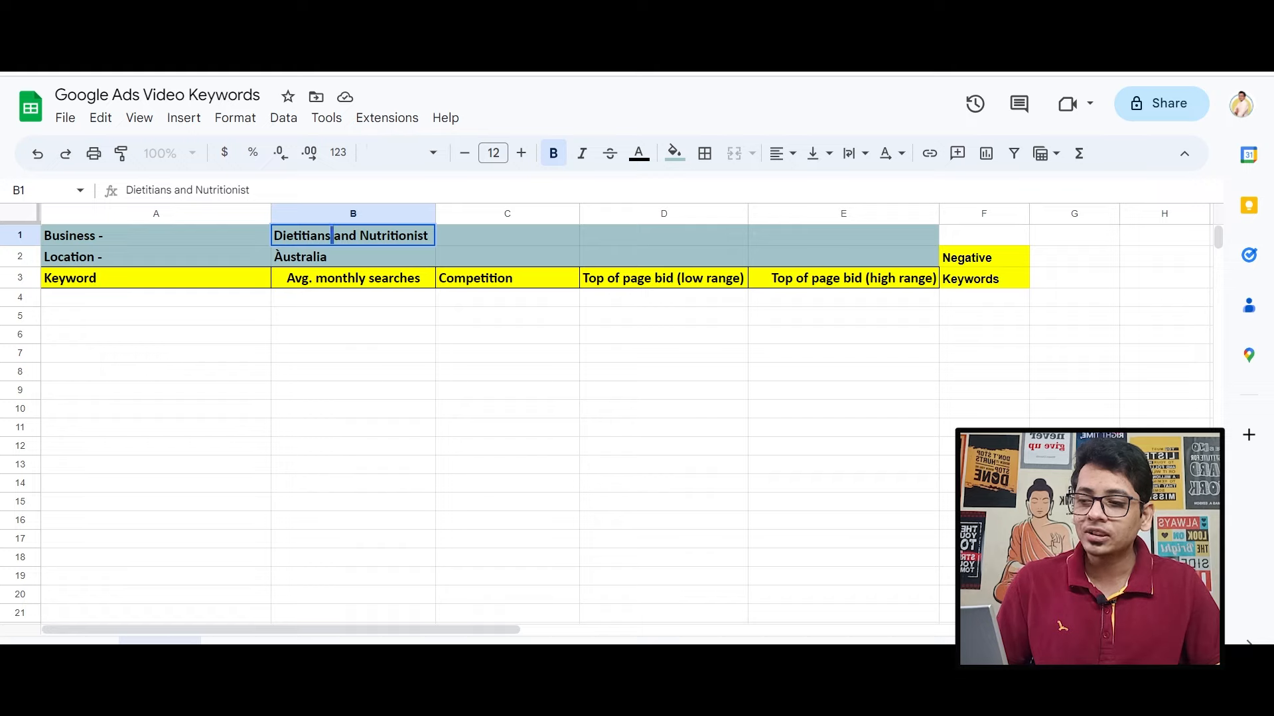
{"action": "left_click_drag", "start_coordinate": [333, 235], "coordinate": [273, 236]}
{"action": "key", "text": "ctrl+c"}
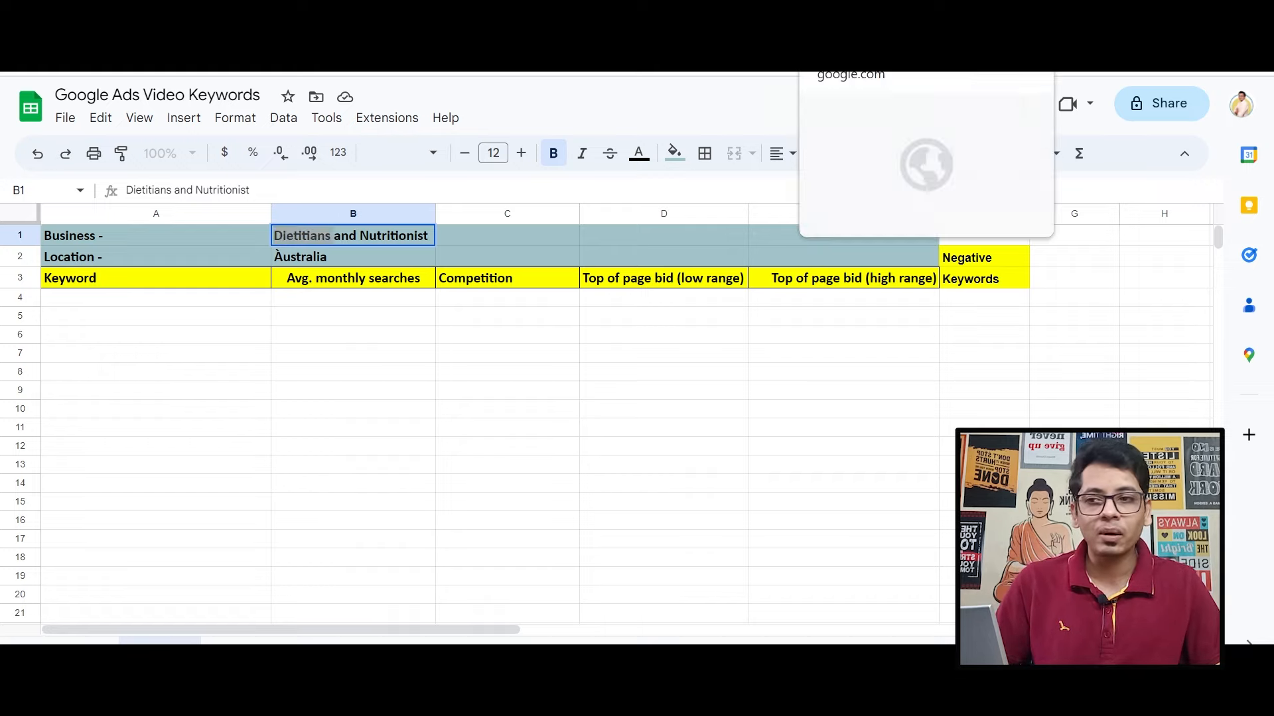
{"action": "left_click", "coordinate": [853, 18]}
{"action": "key", "text": "ctrl+v"}
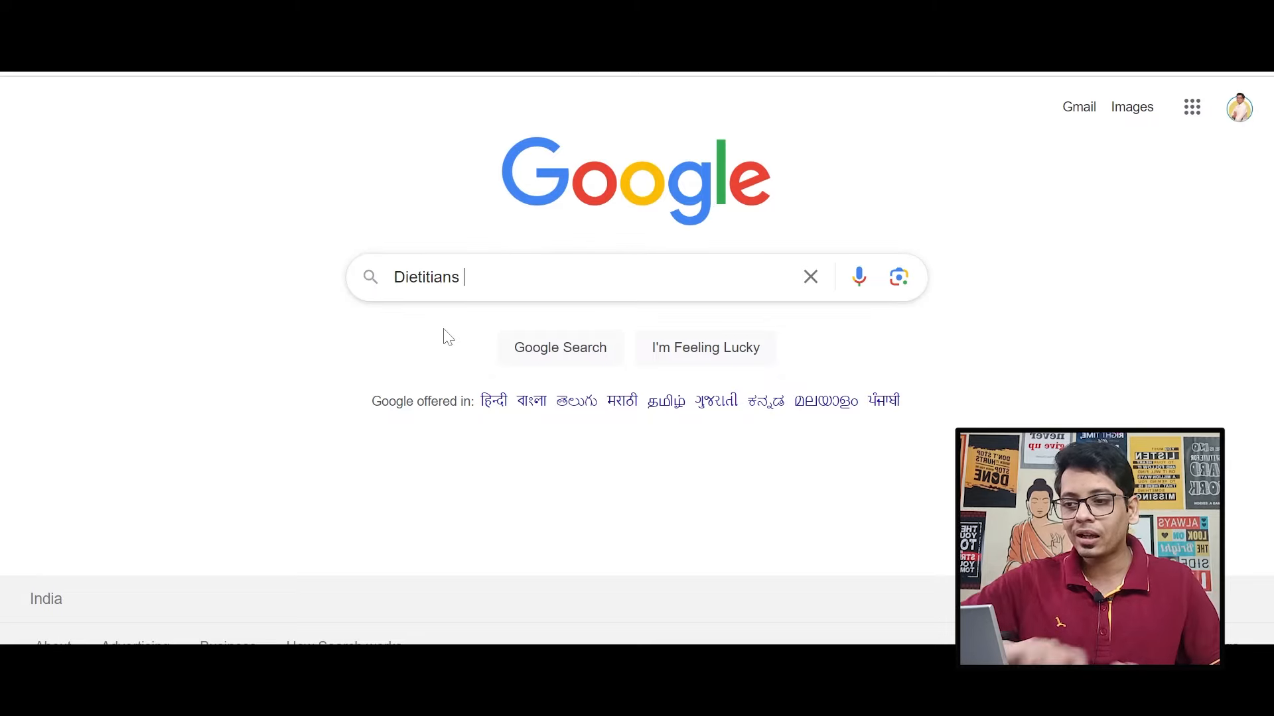
{"action": "key", "text": "BackSpace"}
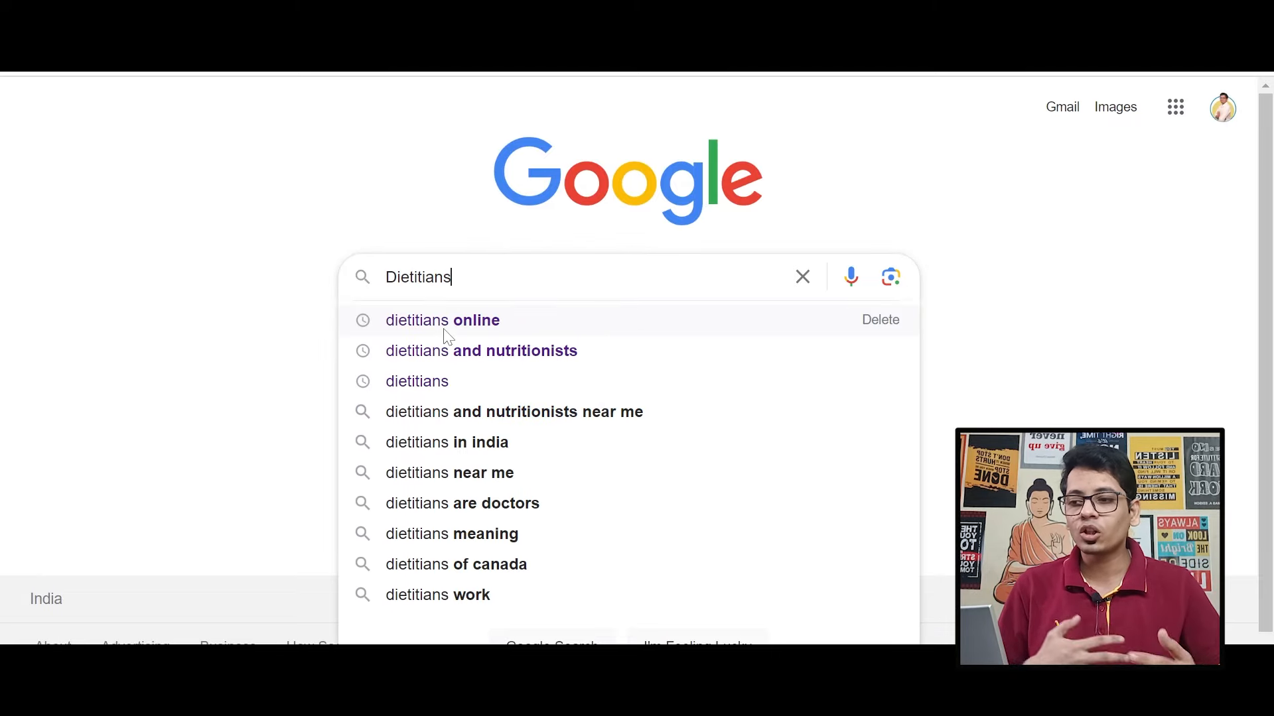
{"action": "key", "text": "Return"}
- Examine the autocomplete suggestions and the Related searches section on the Dietitians results page
{"action": "scroll", "coordinate": [506, 496], "scroll_direction": "down", "scroll_amount": 5}
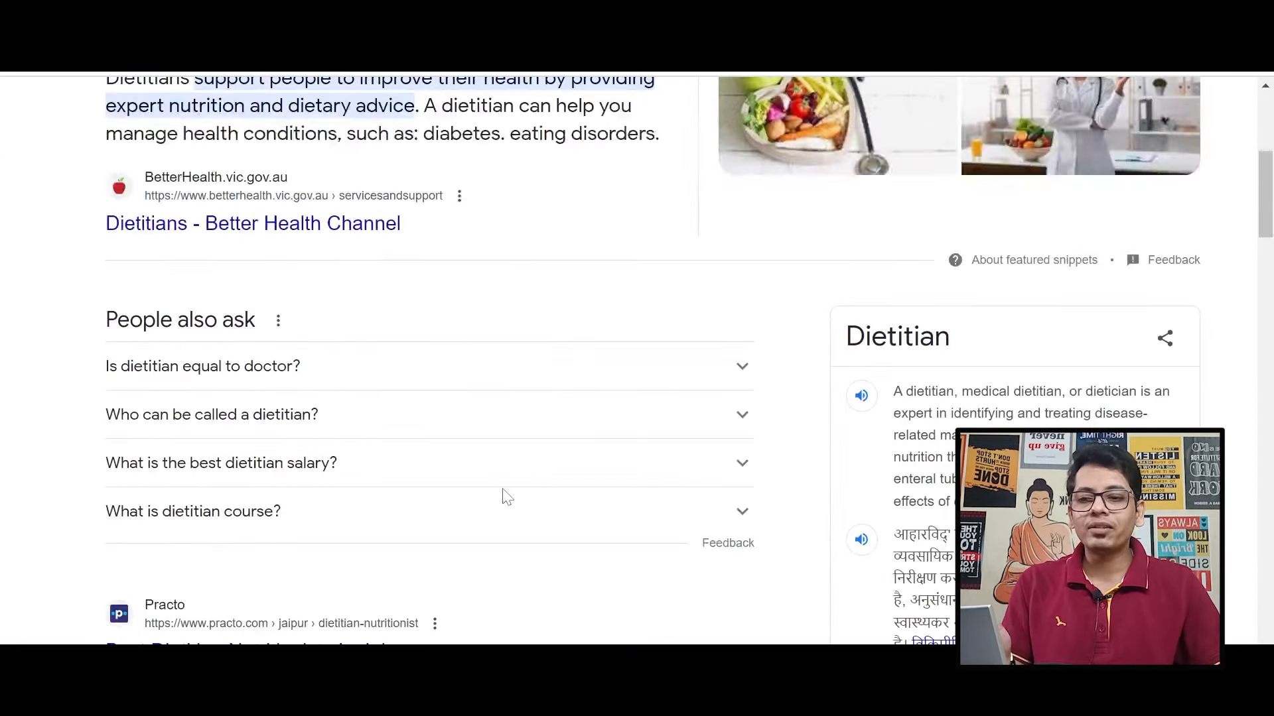
{"action": "scroll", "coordinate": [506, 496], "scroll_direction": "up", "scroll_amount": 5}
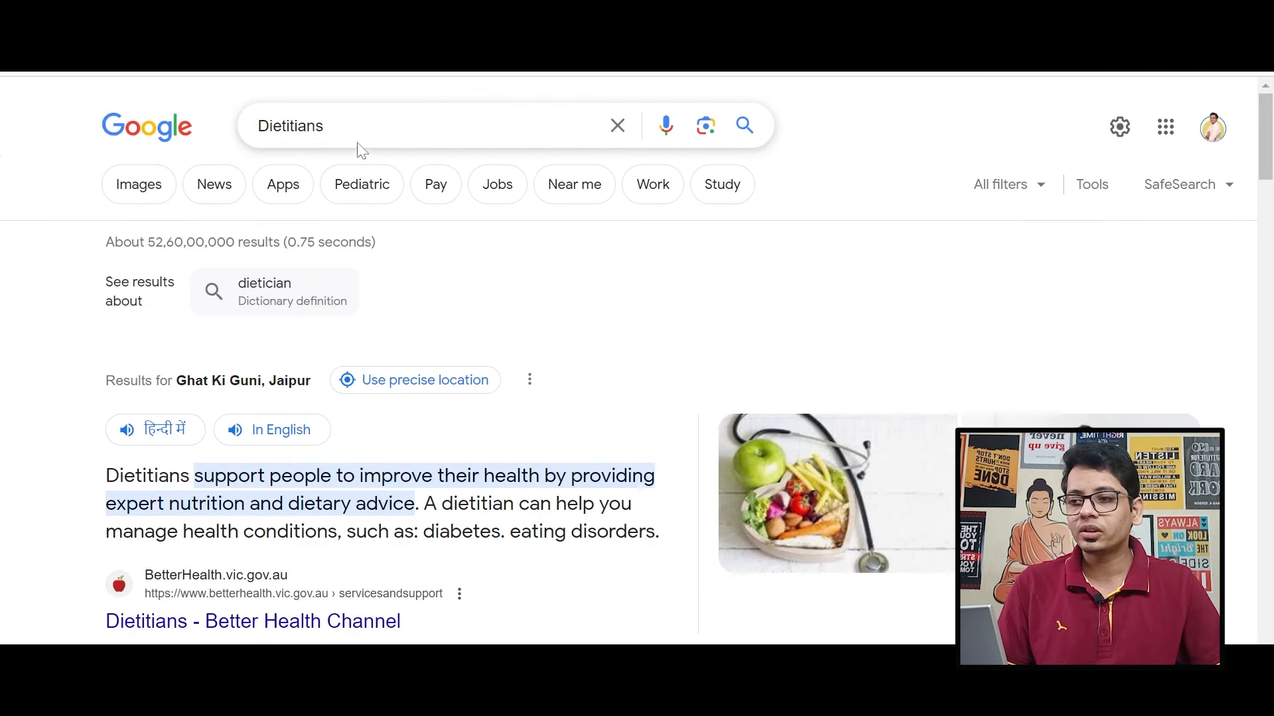
{"action": "left_click", "coordinate": [359, 133]}
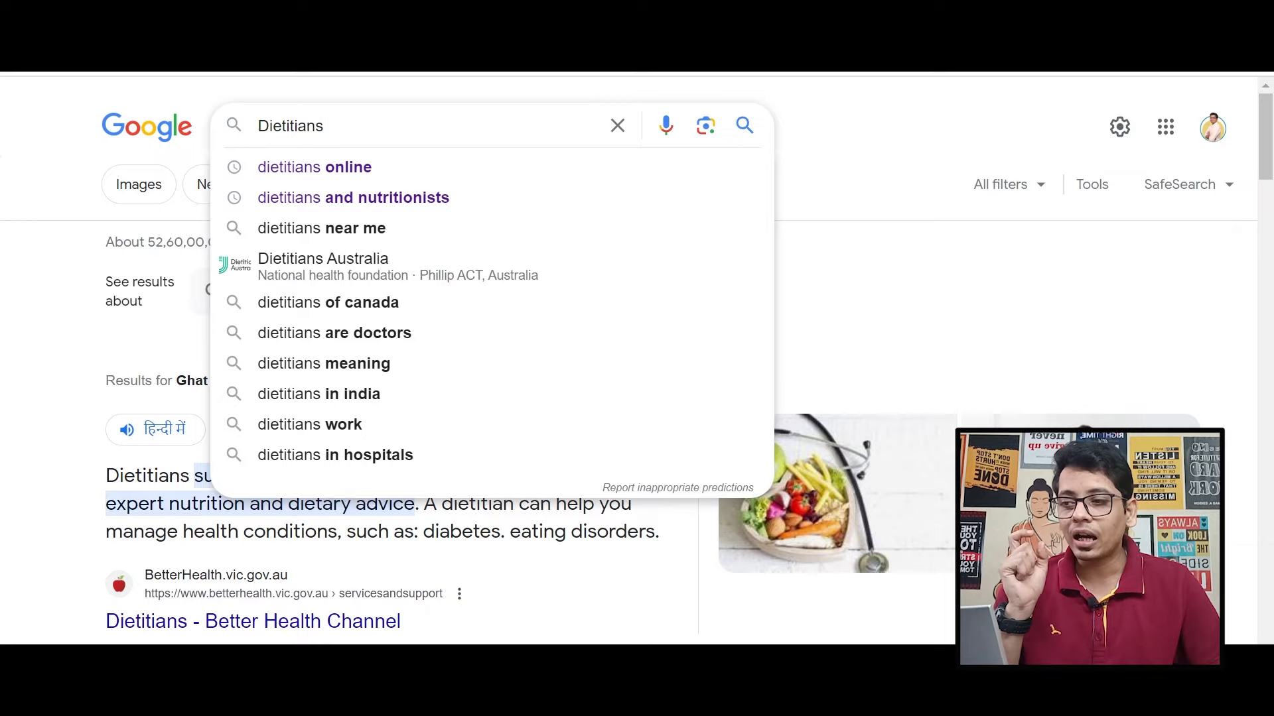
{"action": "left_click_drag", "start_coordinate": [1267, 138], "coordinate": [1226, 550]}
{"action": "scroll", "coordinate": [1226, 550], "scroll_direction": "down", "scroll_amount": 4}
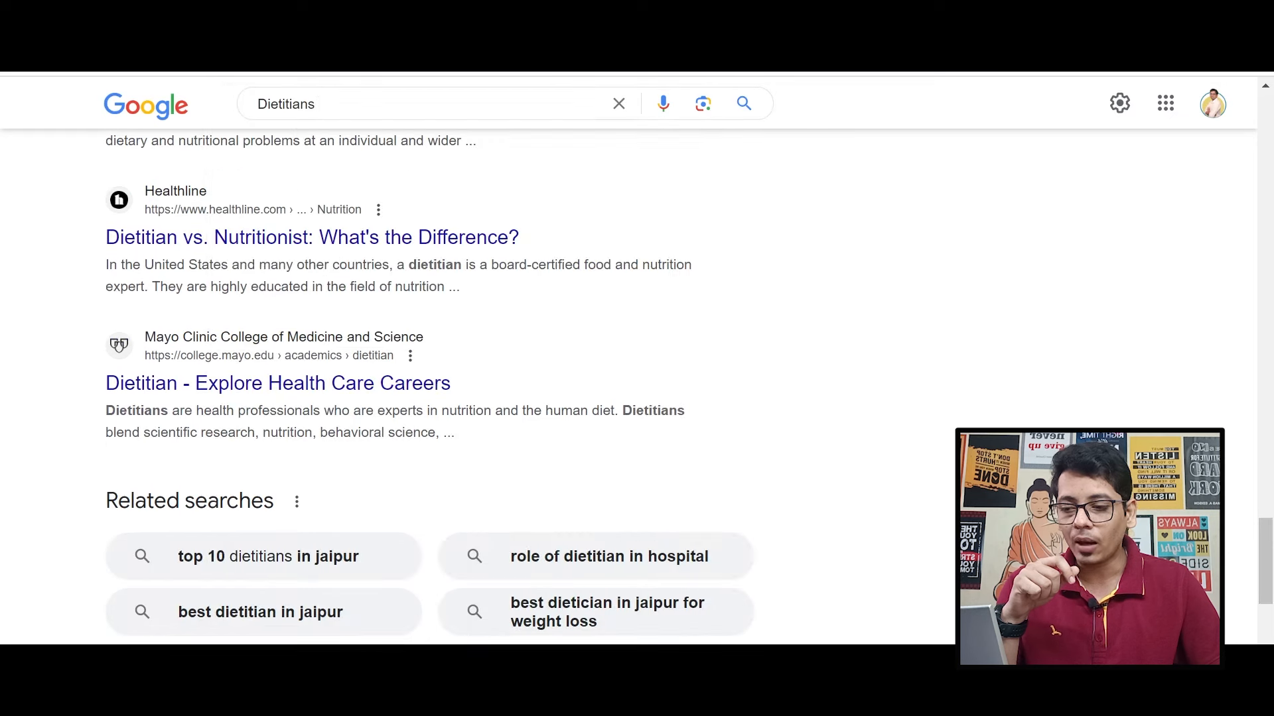
{"action": "left_click_drag", "start_coordinate": [93, 312], "coordinate": [274, 304]}
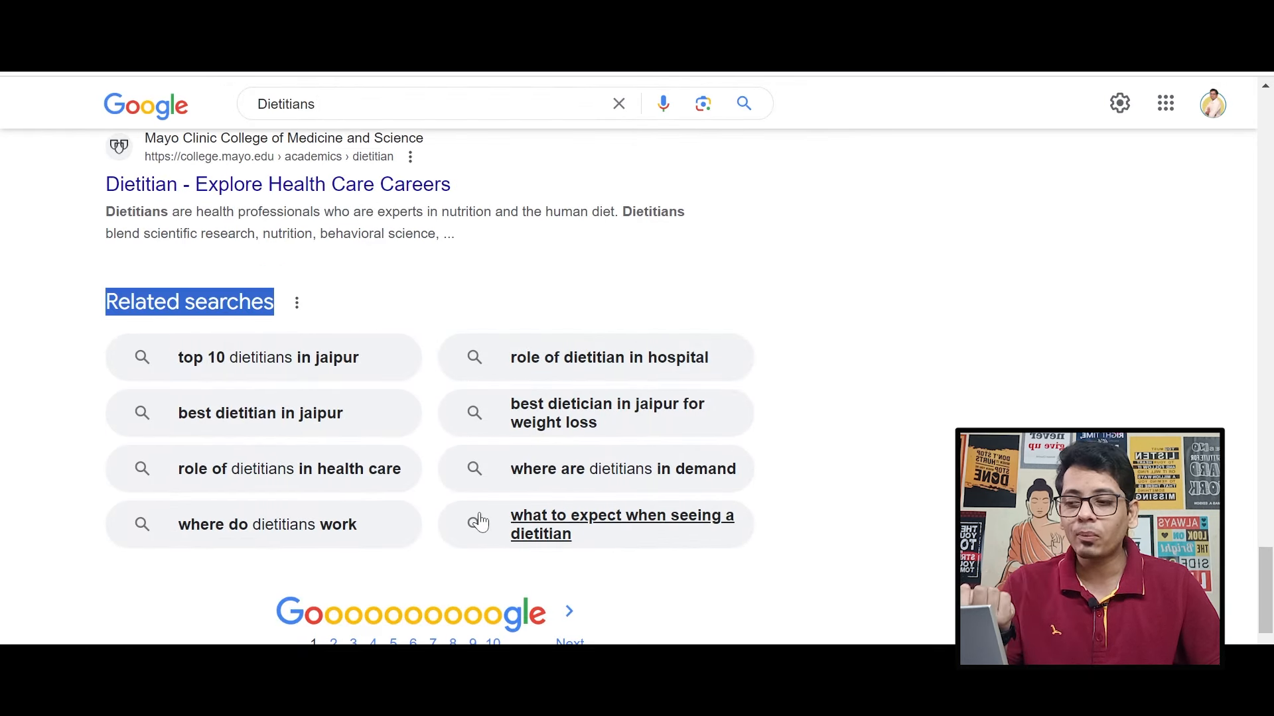
{"action": "left_click_drag", "start_coordinate": [1268, 617], "coordinate": [1270, 136]}
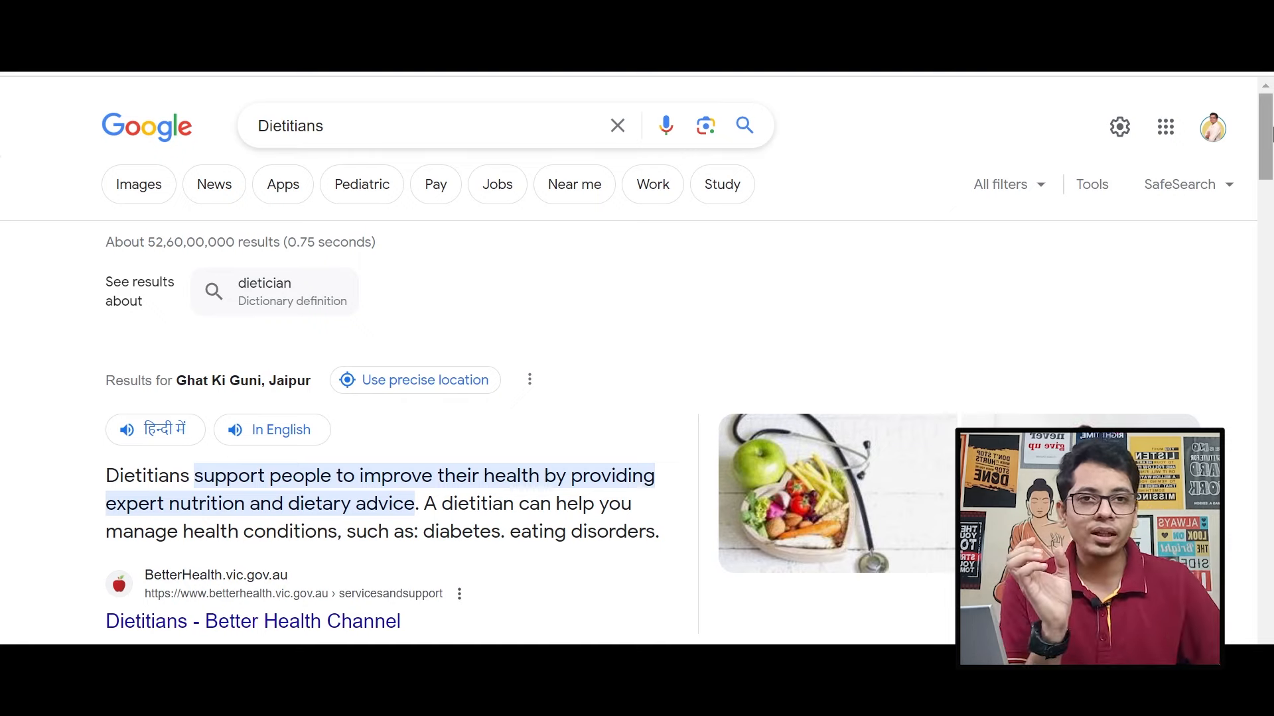
- Search Google for the suggestion "dietitians online" and enter it as a keyword in cell A4 of the sheet
{"action": "left_click", "coordinate": [563, 123]}
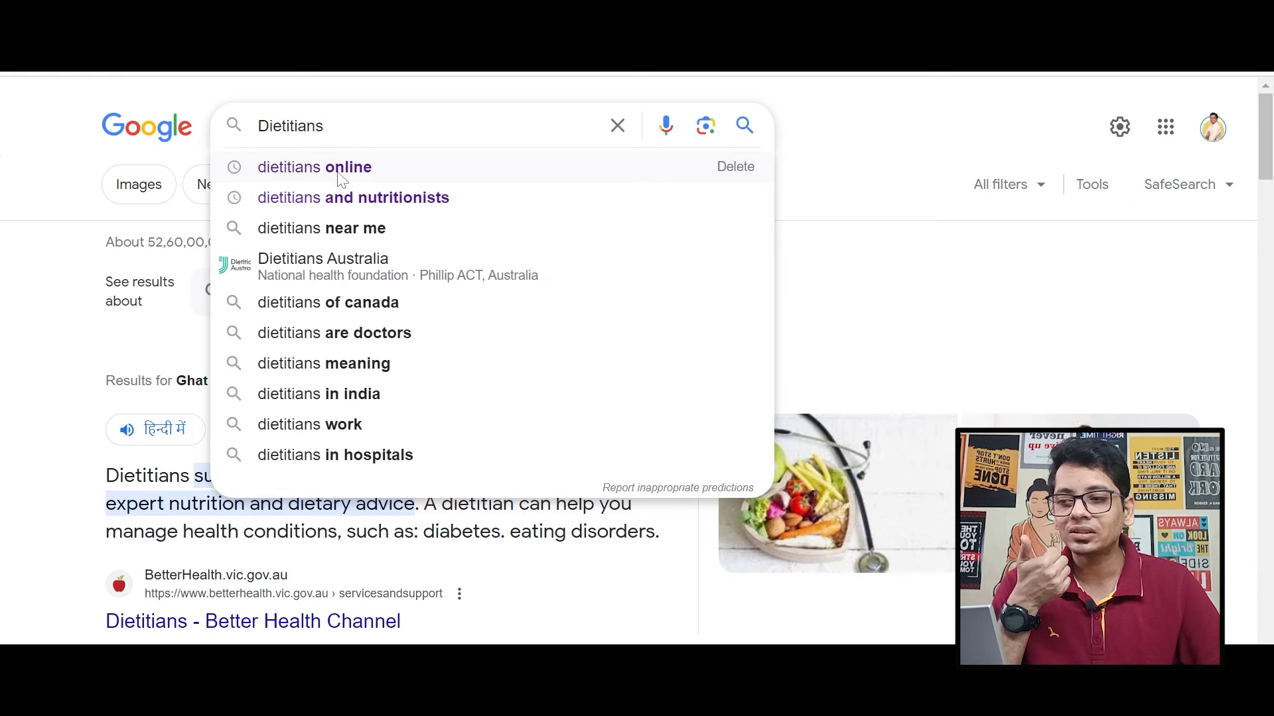
{"action": "left_click", "coordinate": [379, 174]}
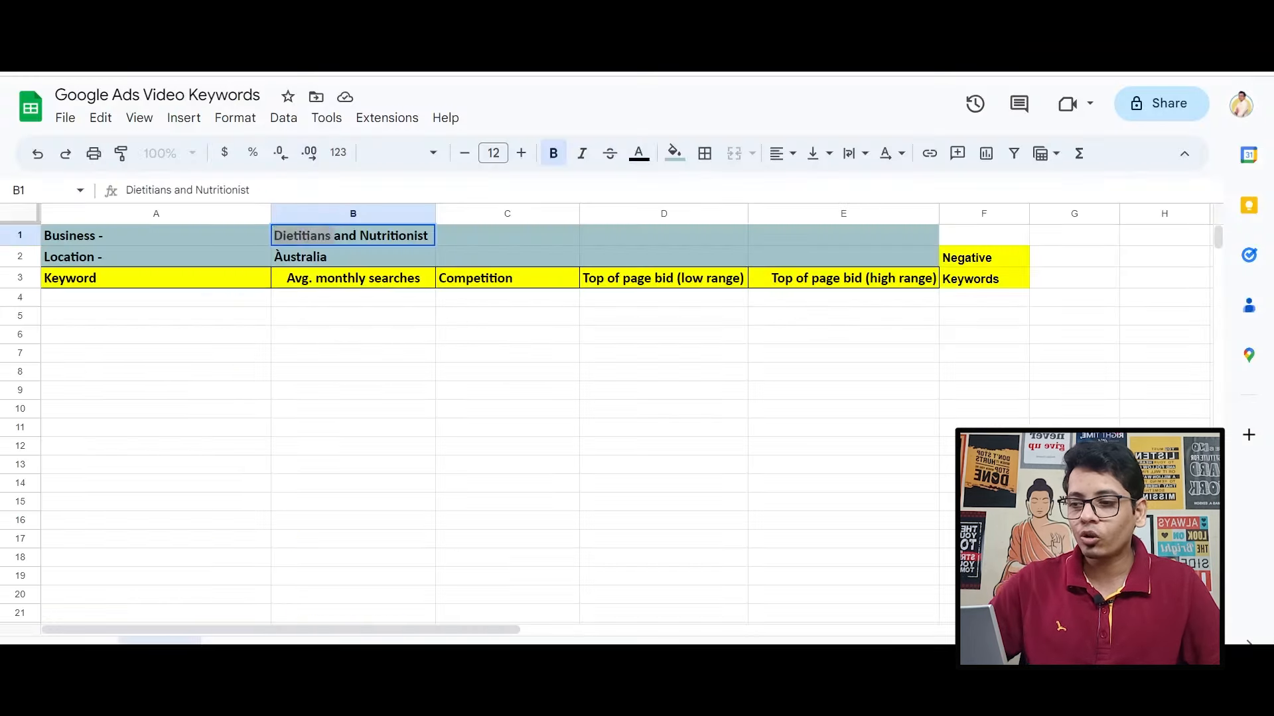
{"action": "left_click", "coordinate": [110, 299]}
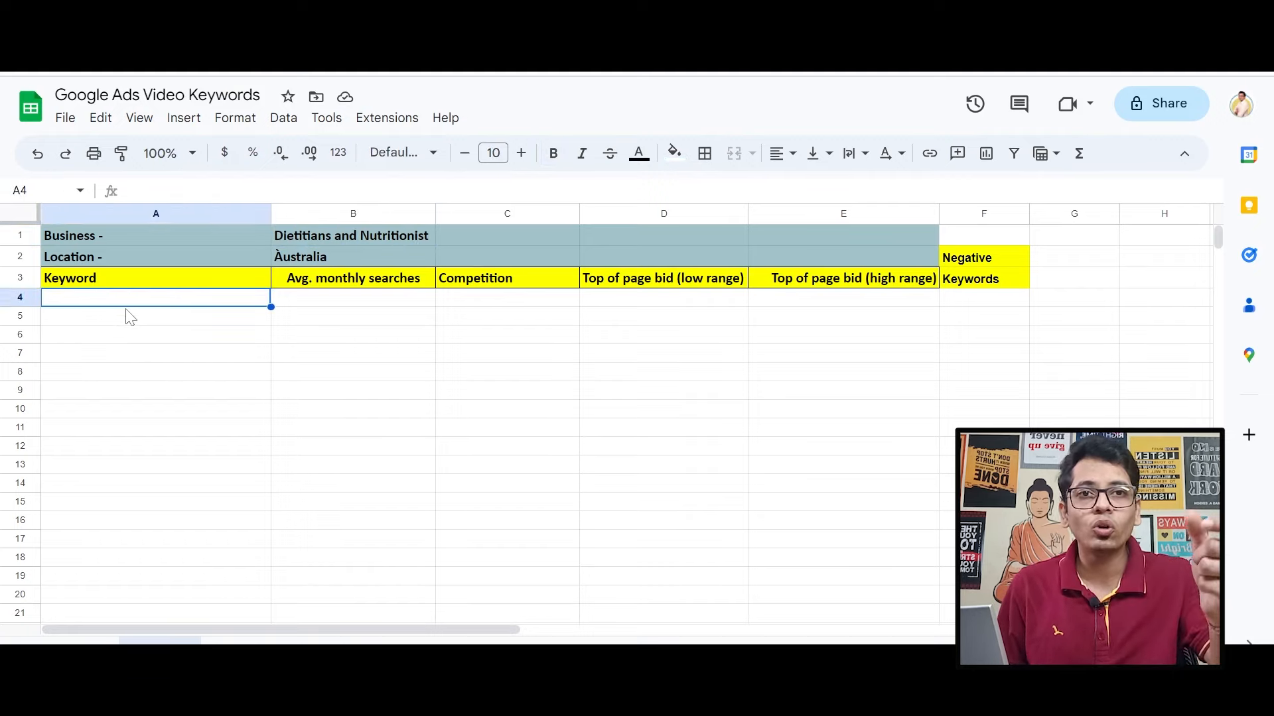
{"action": "type", "text": "dietitians online"}
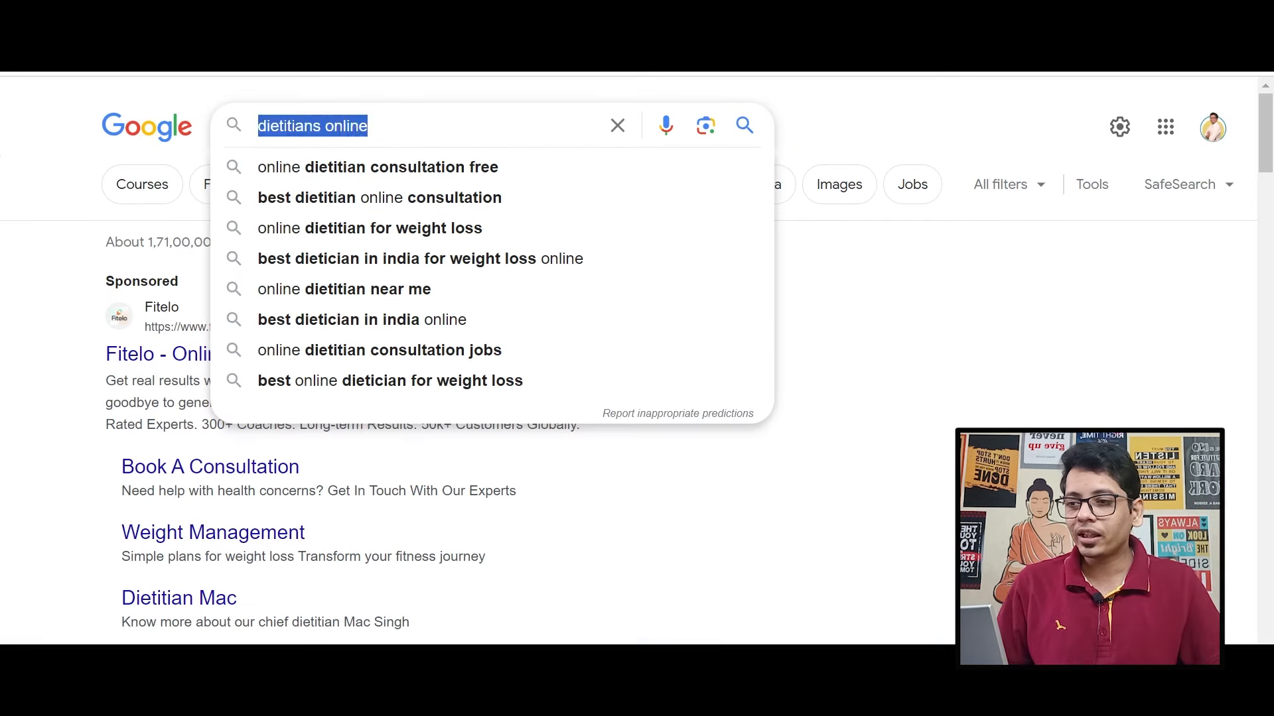
- Search Google for the suggestion "dietitian online consultation" and copy that phrase into cell A5 of the keyword sheet
{"action": "key", "text": "Right"}
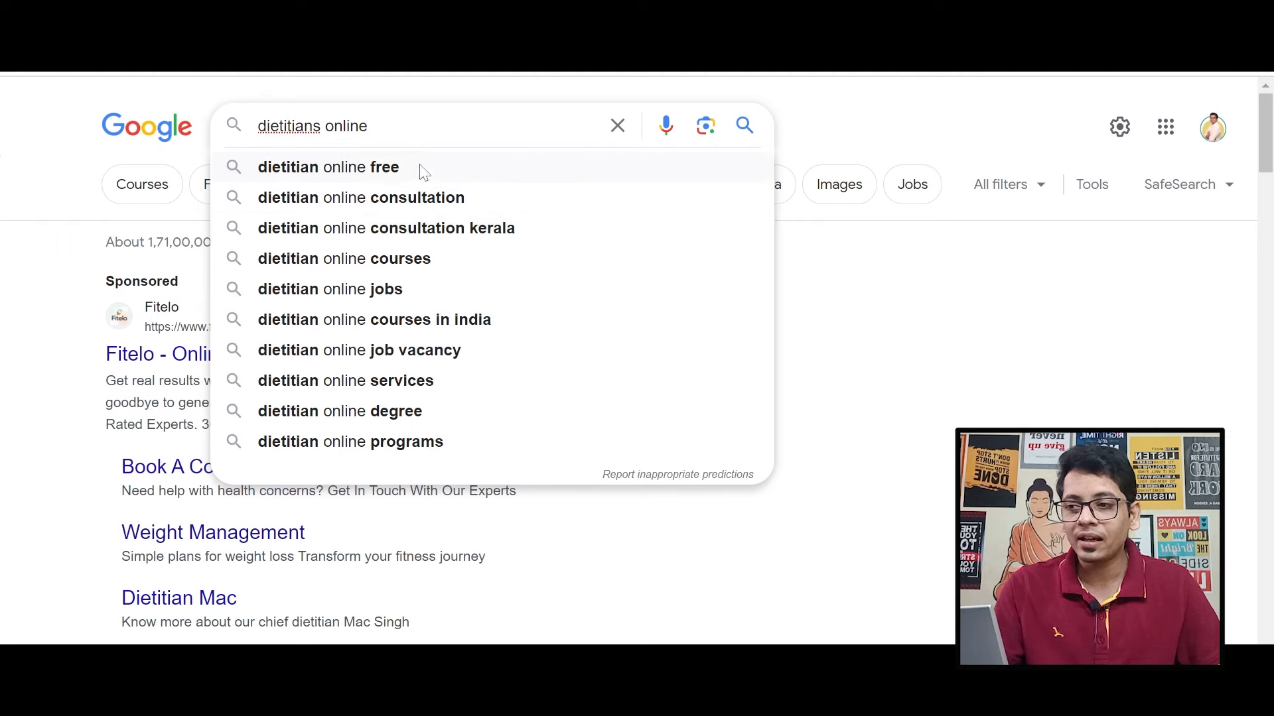
{"action": "left_click", "coordinate": [375, 200]}
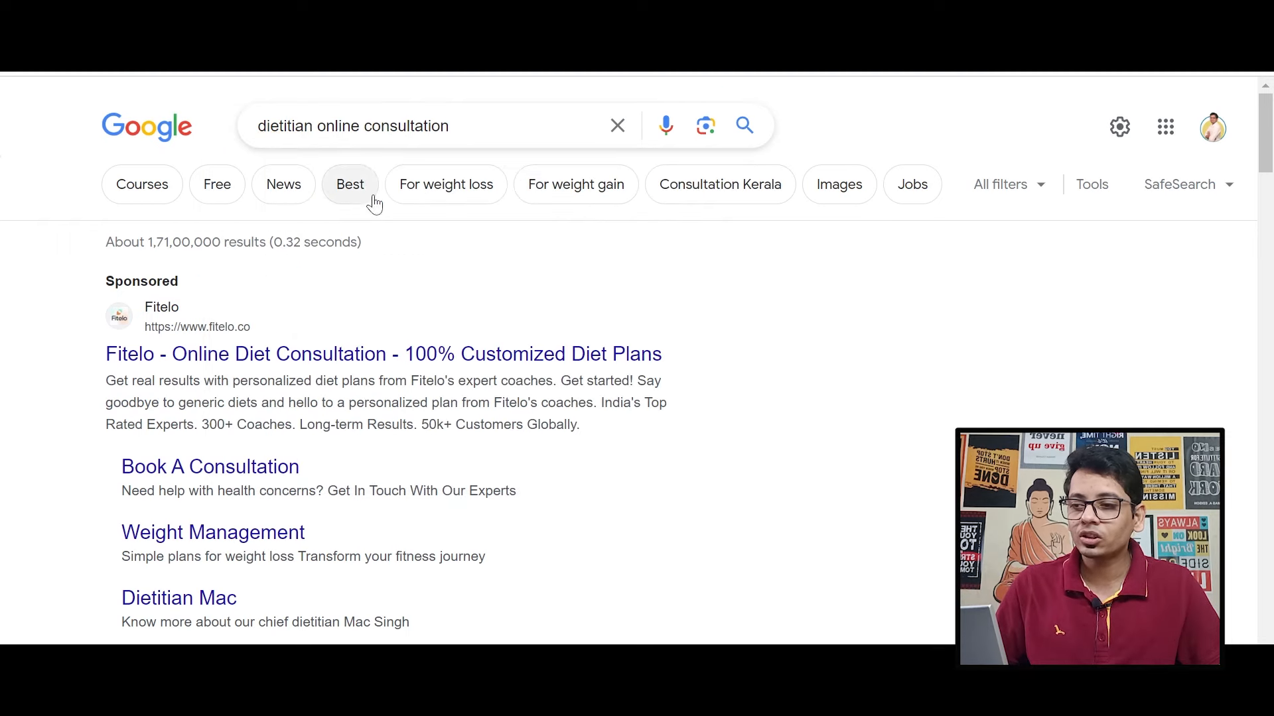
{"action": "left_click", "coordinate": [398, 125]}
{"action": "key", "text": "ctrl+c"}
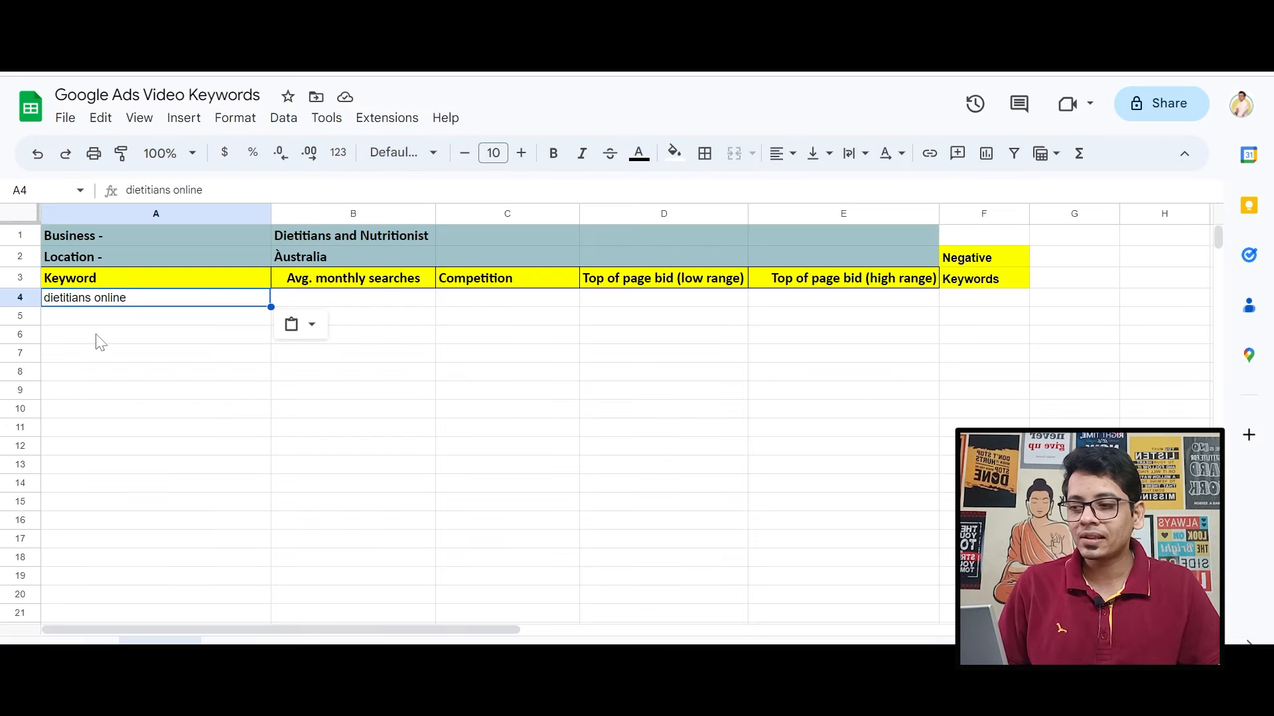
{"action": "left_click", "coordinate": [106, 319]}
{"action": "key", "text": "ctrl+v"}
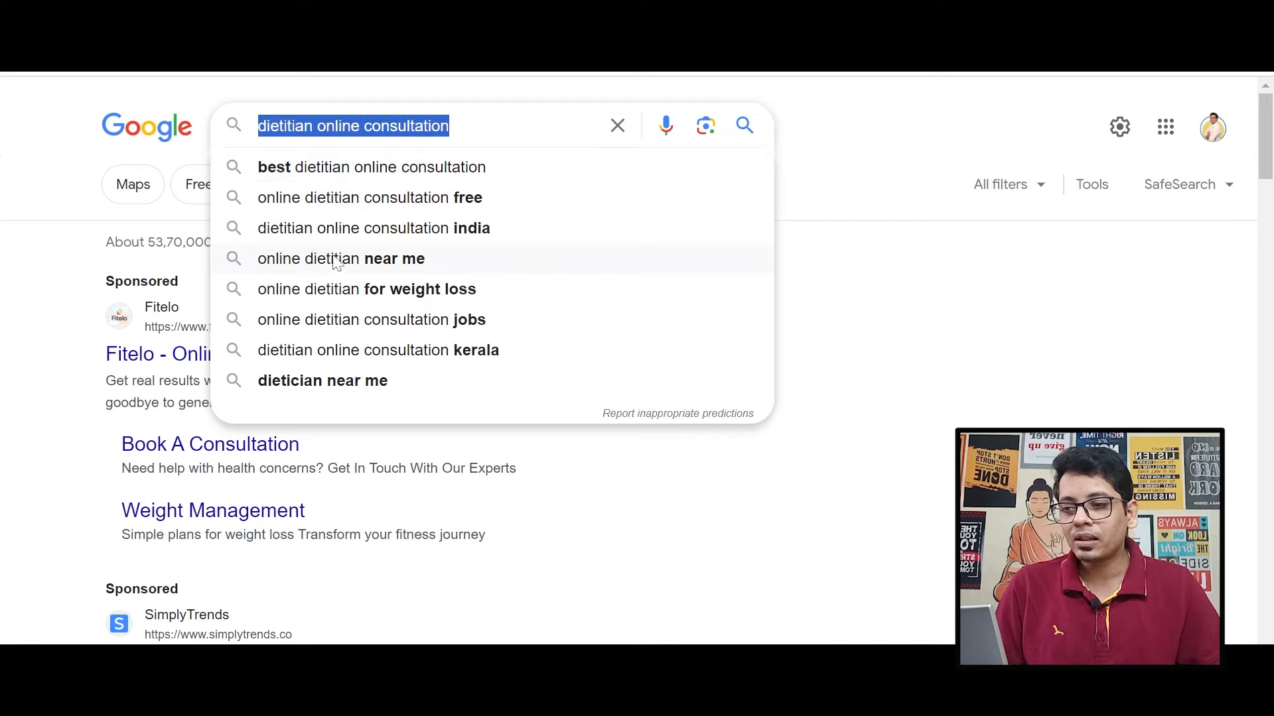
- Search Google for the suggestion "online dietitian near me" and copy that phrase into cell A6 of the keyword sheet
{"action": "left_click", "coordinate": [426, 260]}
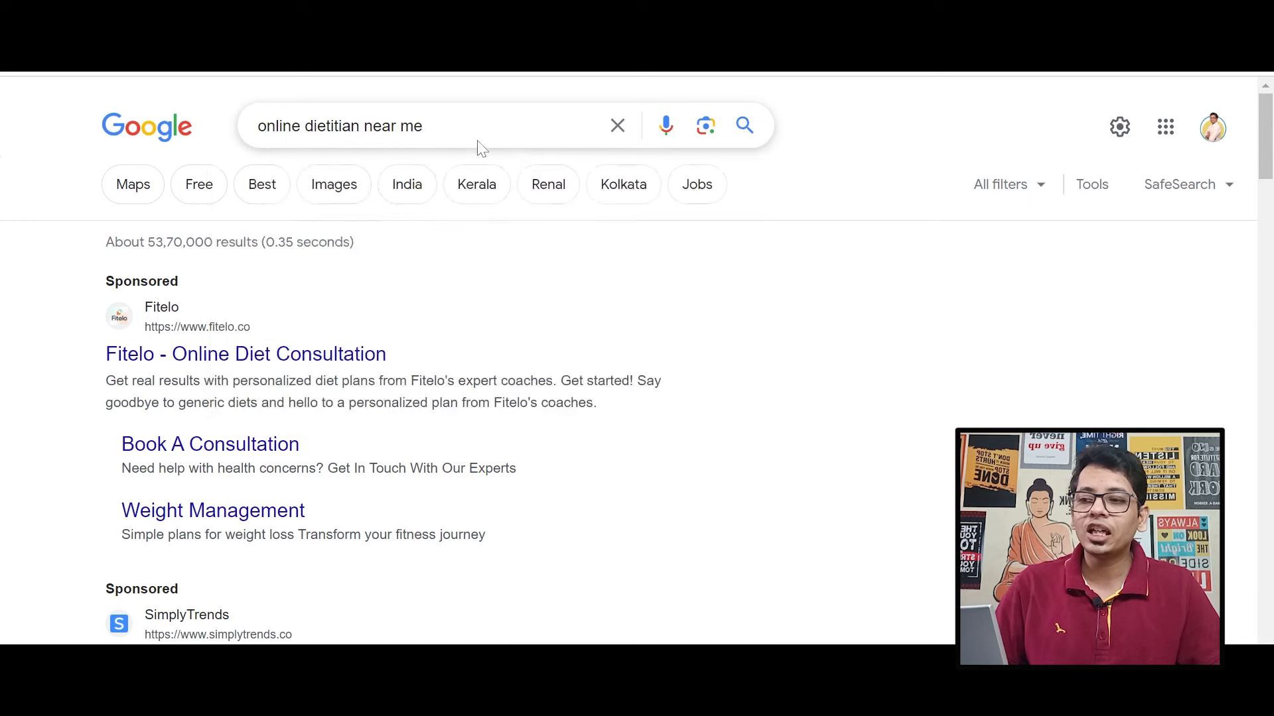
{"action": "left_click_drag", "start_coordinate": [465, 127], "coordinate": [258, 126]}
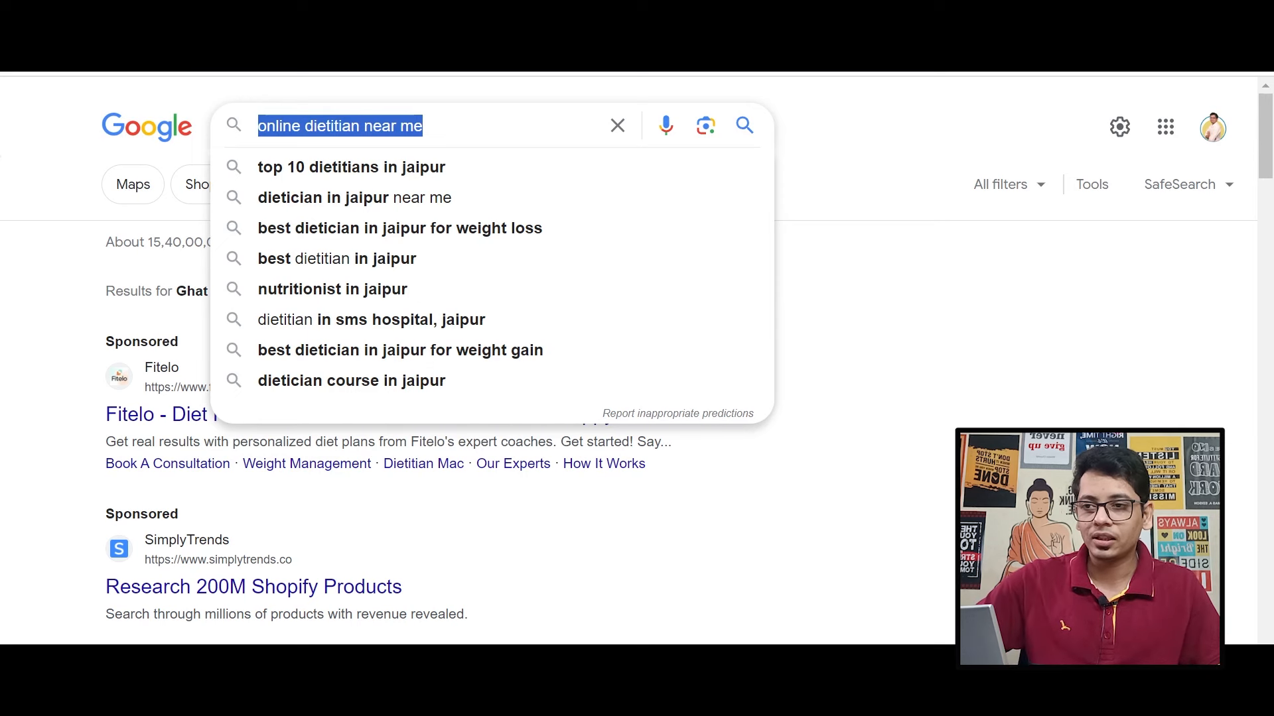
{"action": "key", "text": "ctrl+c"}
{"action": "key", "text": "ctrl+Tab"}
{"action": "left_click", "coordinate": [138, 338]}
{"action": "key", "text": "ctrl+v"}
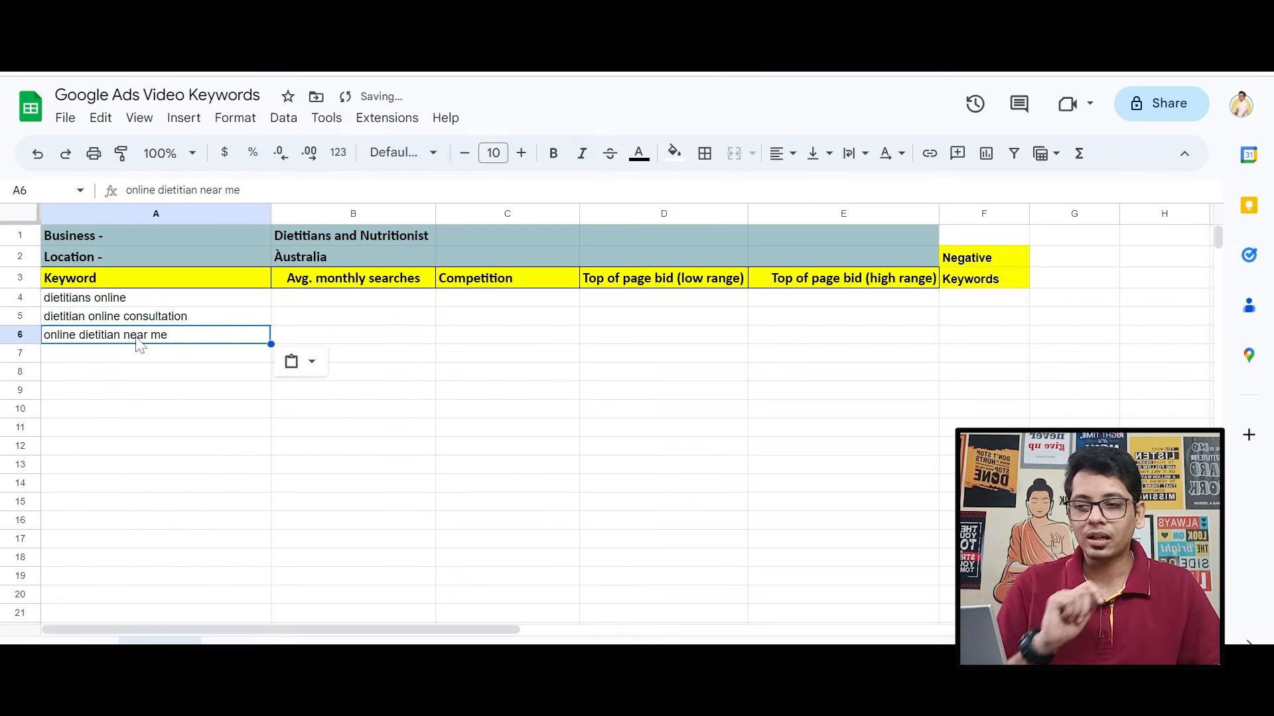
- Return to the Google search and shorten the query to "online dietitian" to get new suggestions
{"action": "key", "text": "ctrl+shift+Tab"}
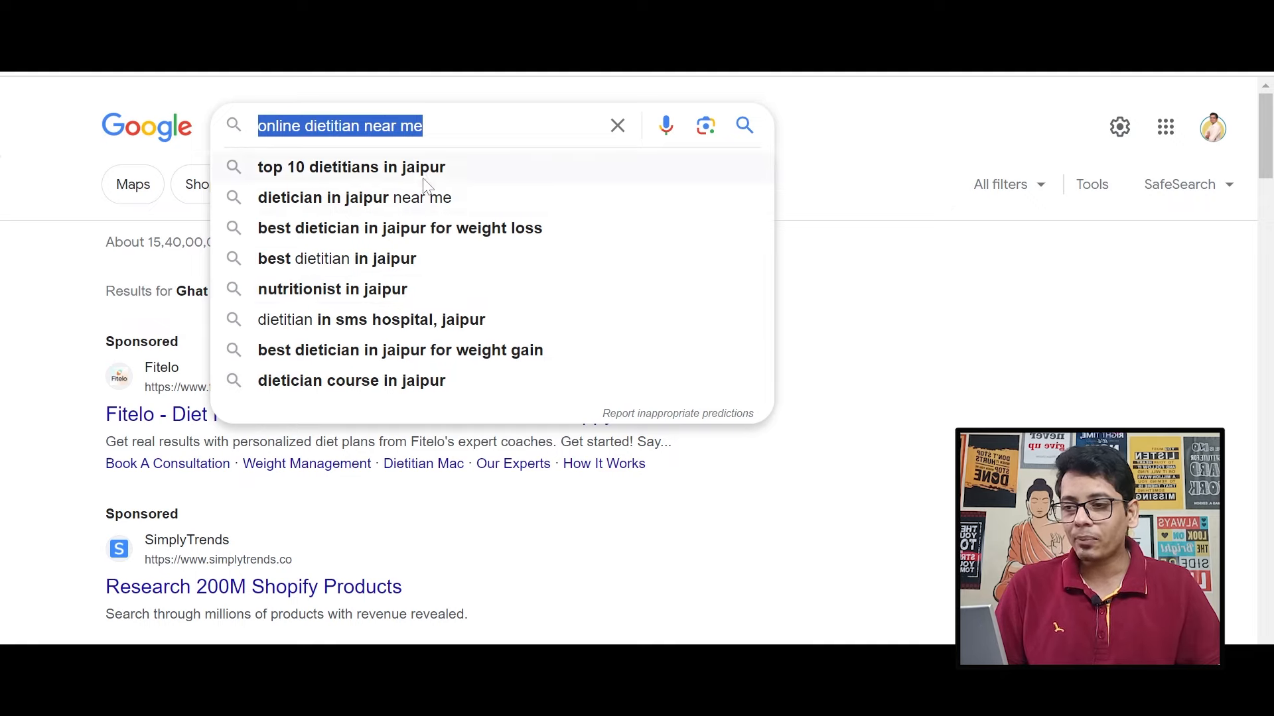
{"action": "left_click", "coordinate": [491, 129]}
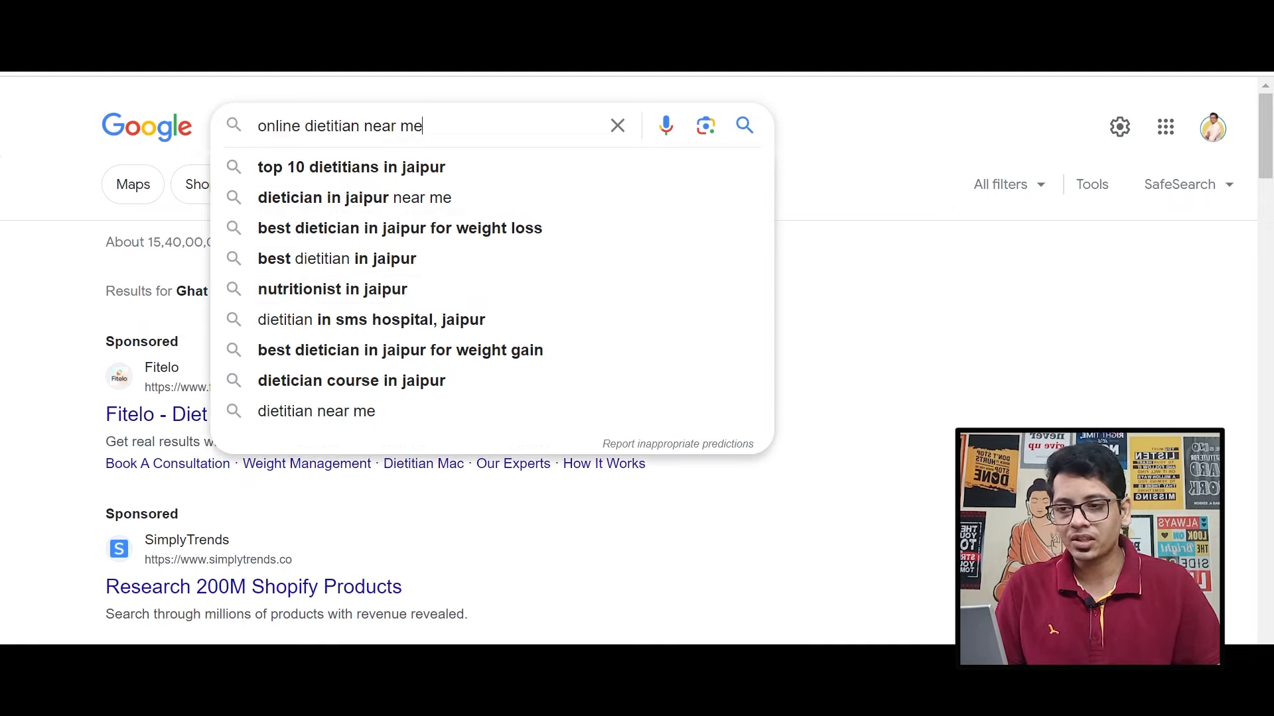
{"action": "key", "text": "BackSpace"}
{"action": "key", "text": "BackSpace"}
{"action": "key", "text": "BackSpace"}
{"action": "key", "text": "BackSpace"}
{"action": "key", "text": "BackSpace"}
{"action": "key", "text": "BackSpace"}
{"action": "key", "text": "BackSpace"}
{"action": "key", "text": "BackSpace"}
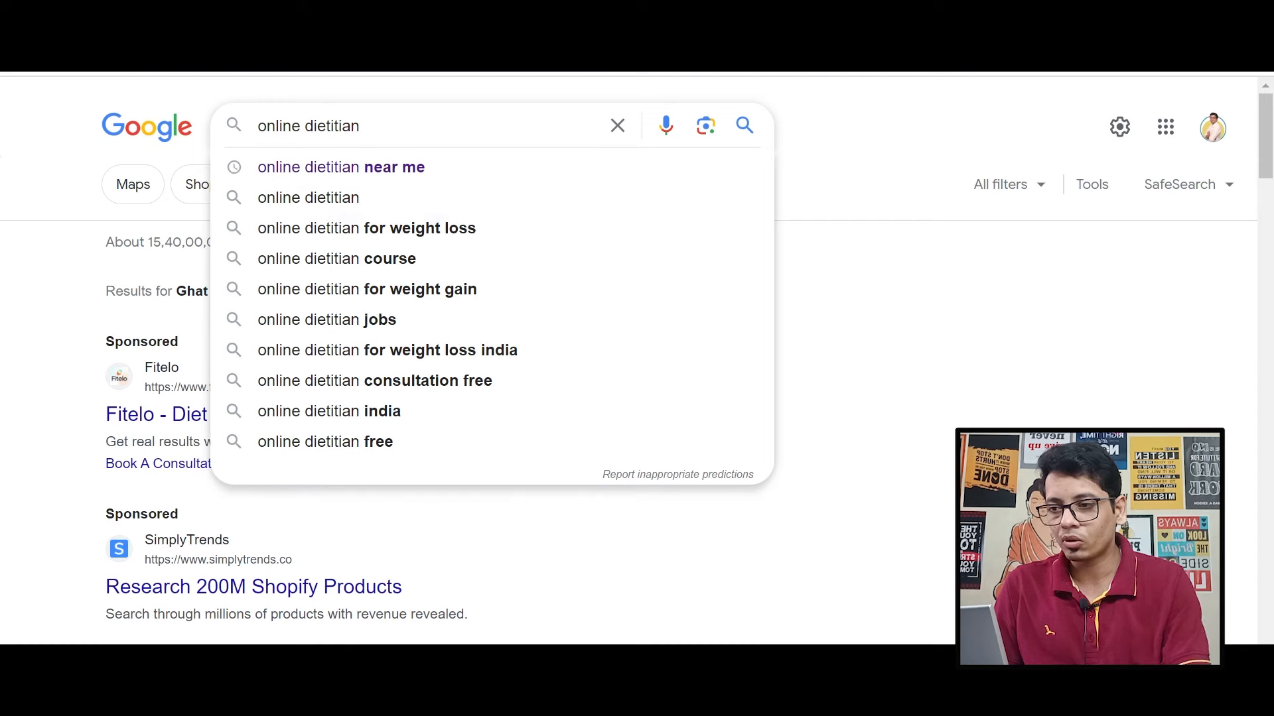
- Search for the suggestion "online dietitian for weight loss" and copy that phrase into cell A7 of the keyword sheet
{"action": "left_click", "coordinate": [396, 228]}
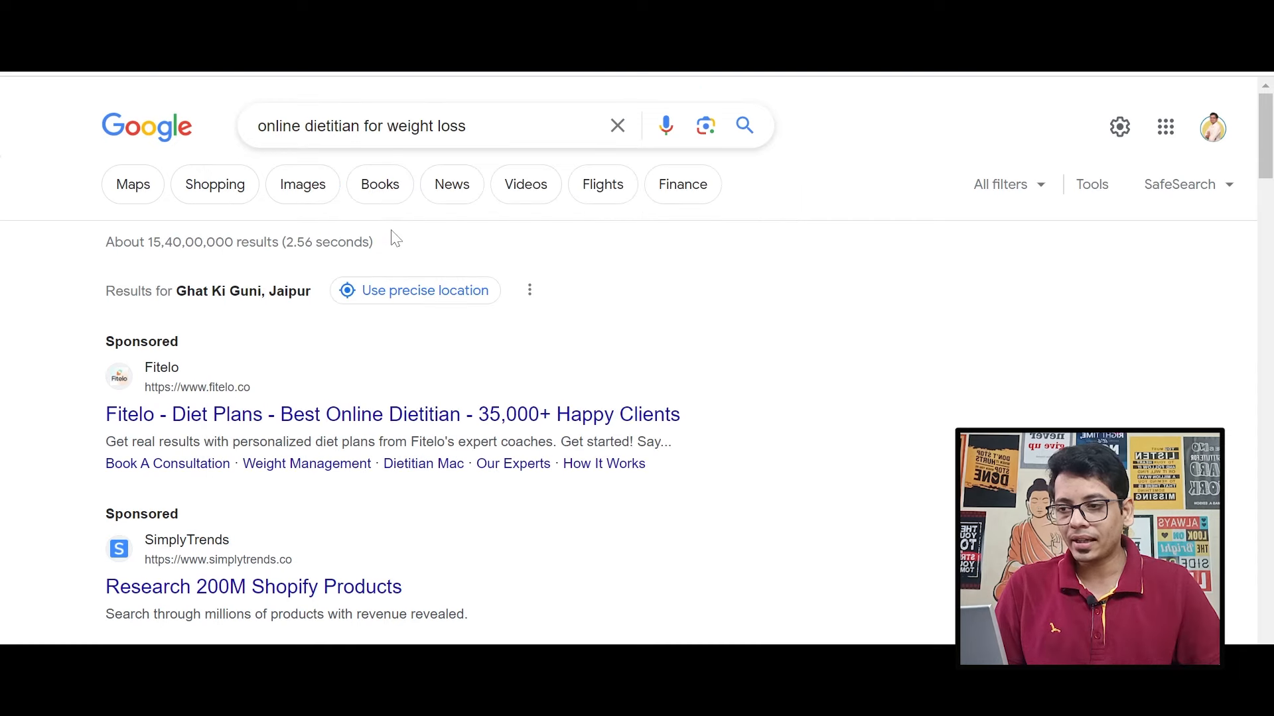
{"action": "left_click_drag", "start_coordinate": [467, 126], "coordinate": [258, 126]}
{"action": "key", "text": "ctrl+c"}
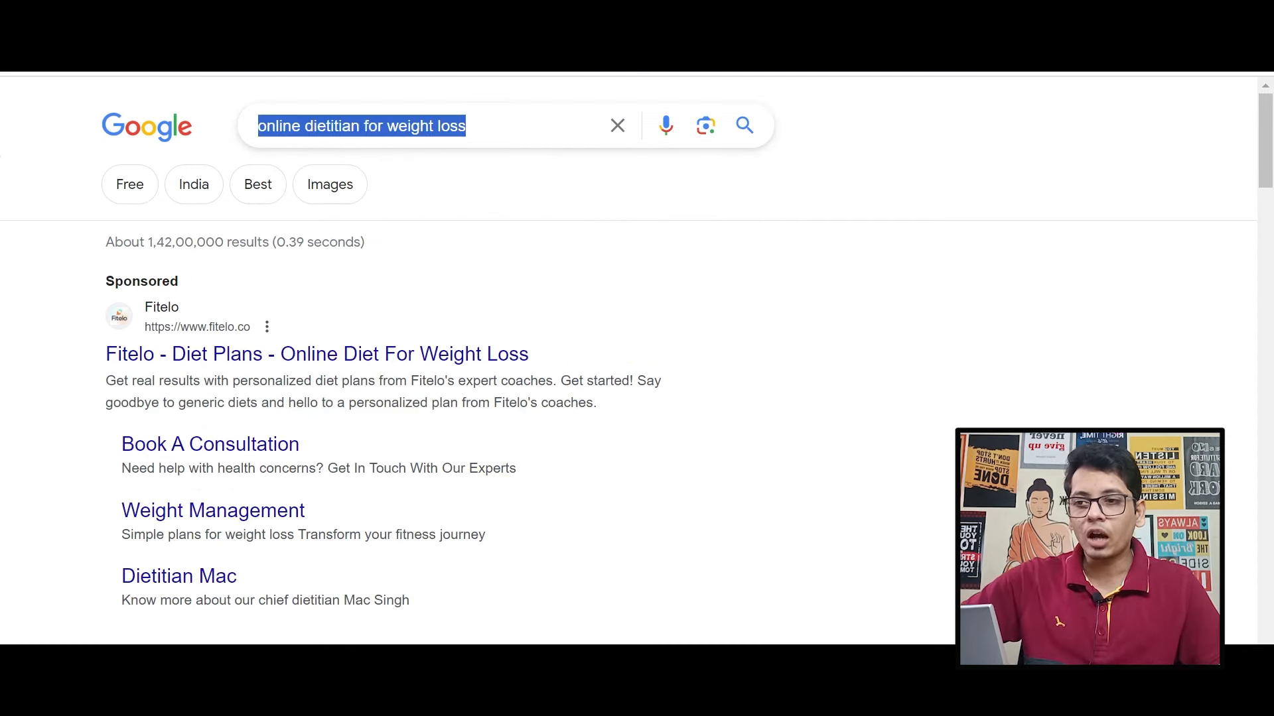
{"action": "key", "text": "ctrl+Tab"}
{"action": "left_click", "coordinate": [139, 354]}
{"action": "key", "text": "ctrl+v"}
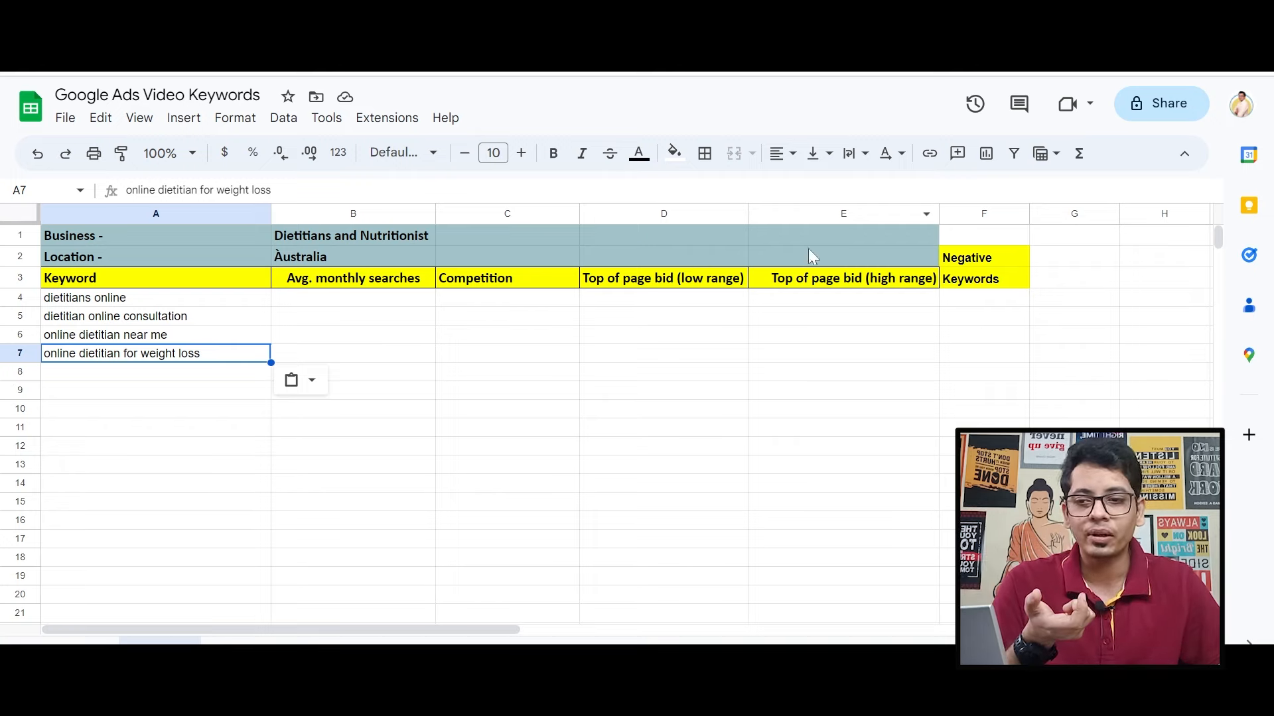
- Copy the word "online" from the keyword in cell A6 into cell F4 as the first negative keyword
{"action": "left_click_drag", "start_coordinate": [972, 261], "coordinate": [975, 283]}
{"action": "double_click", "coordinate": [73, 338]}
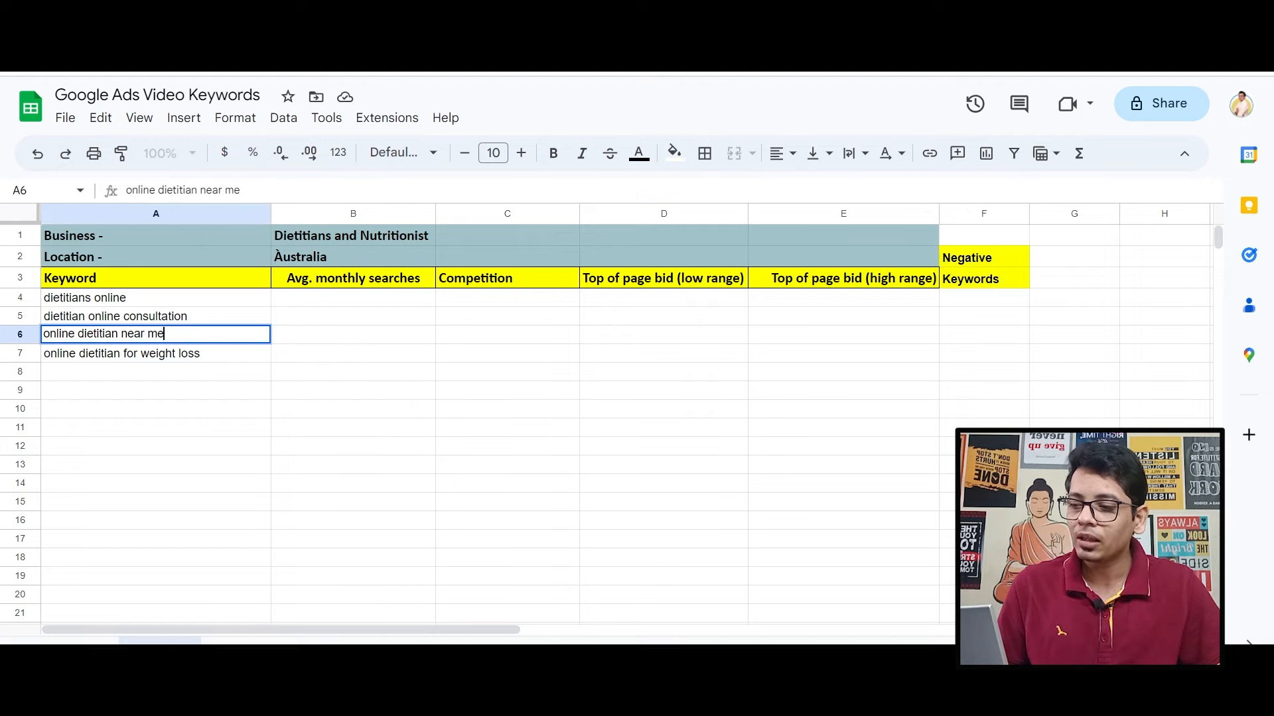
{"action": "left_click_drag", "start_coordinate": [74, 334], "coordinate": [34, 335]}
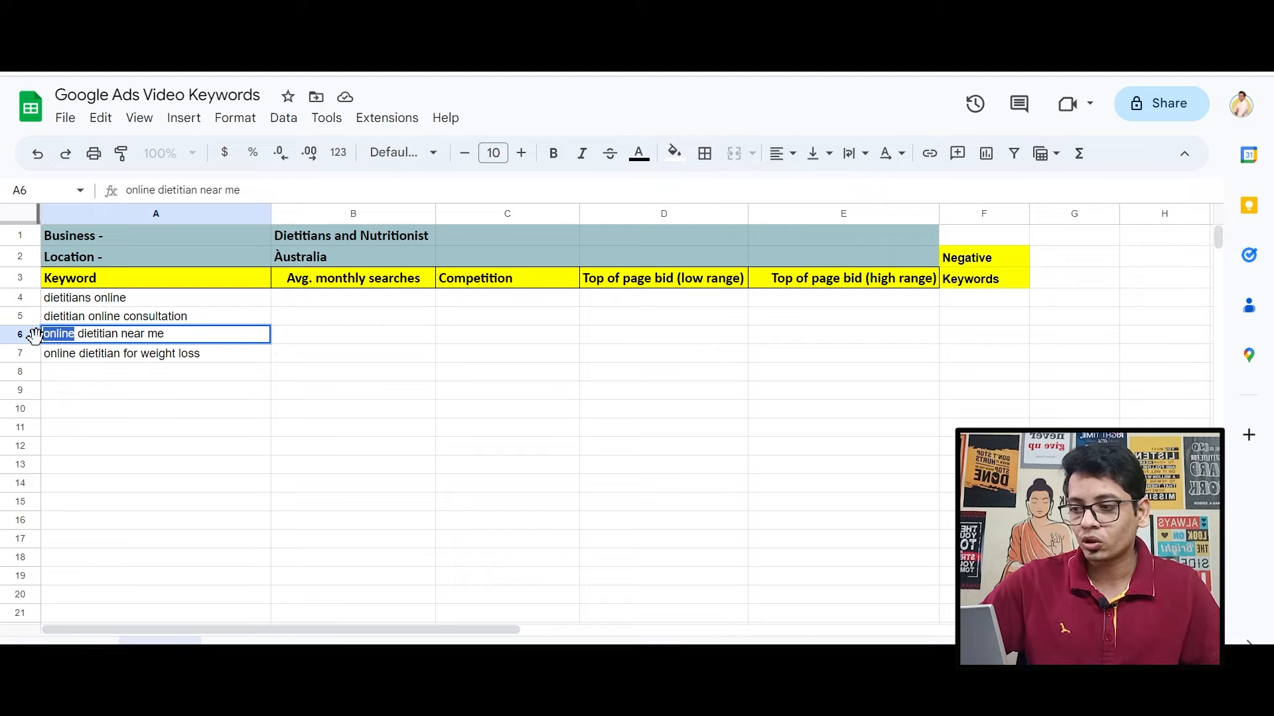
{"action": "left_click", "coordinate": [965, 308]}
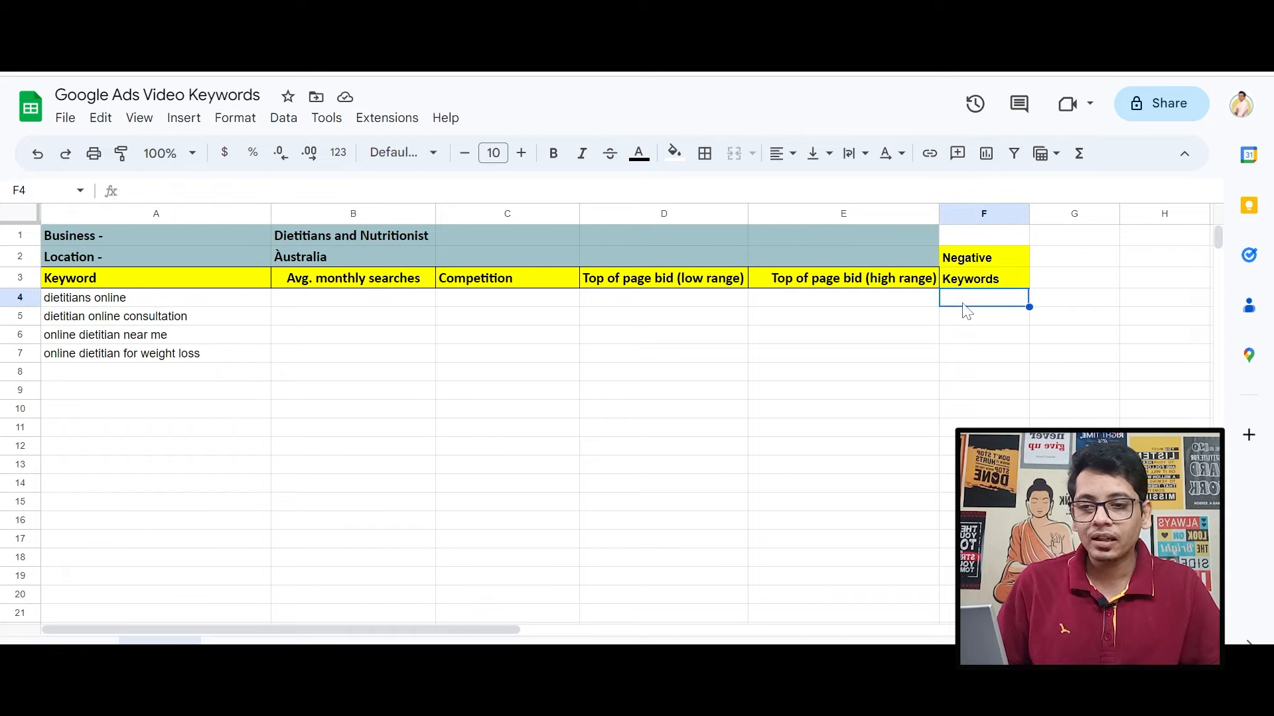
{"action": "key", "text": "ctrl+v"}
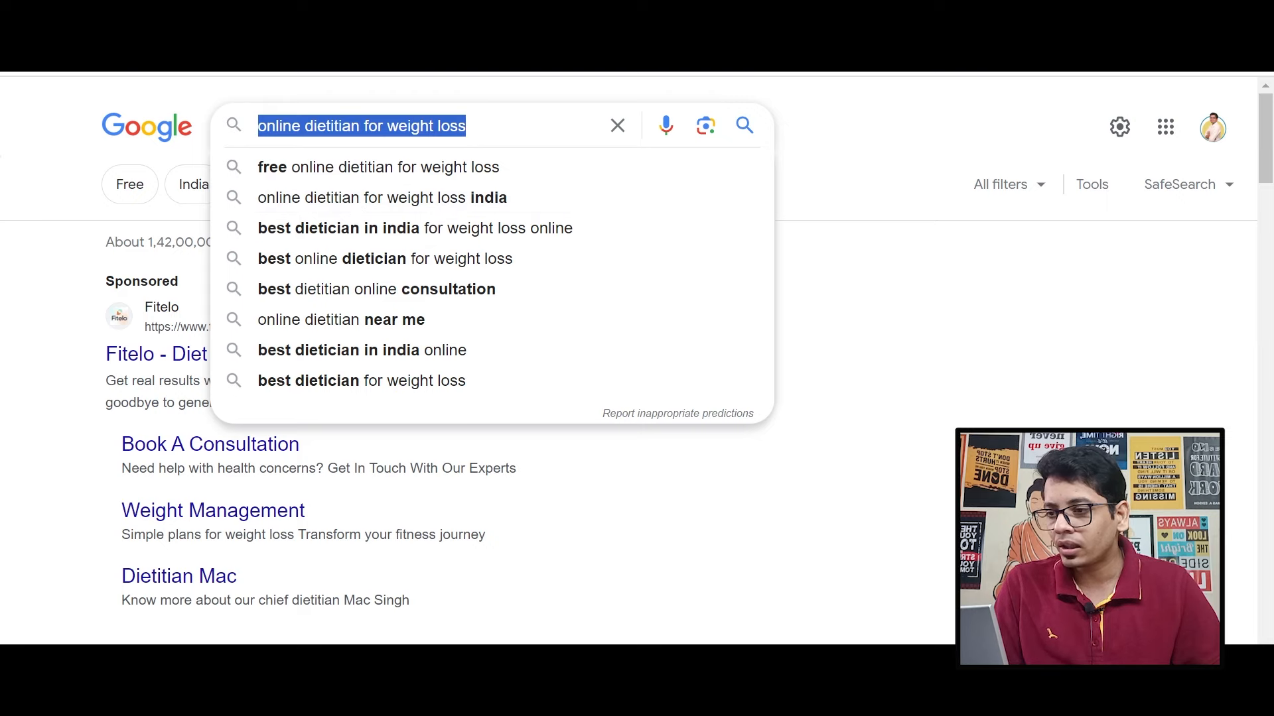
- Return to the Google search and shorten the query to "dietitian" to get new suggestions
{"action": "left_click", "coordinate": [300, 126]}
{"action": "key", "text": "BackSpace"}
{"action": "key", "text": "BackSpace"}
{"action": "key", "text": "BackSpace"}
{"action": "key", "text": "BackSpace"}
{"action": "key", "text": "BackSpace"}
{"action": "key", "text": "BackSpace"}
{"action": "key", "text": "BackSpace"}
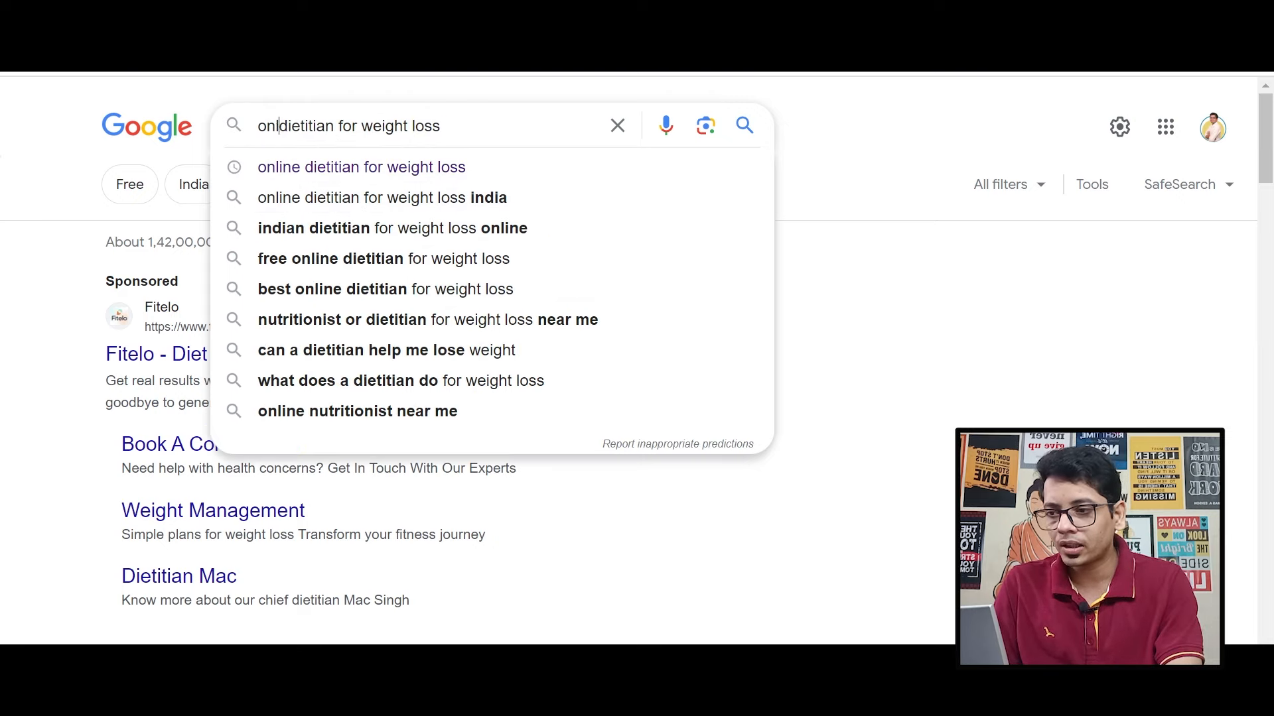
{"action": "left_click_drag", "start_coordinate": [322, 126], "coordinate": [637, 126]}
{"action": "key", "text": "BackSpace"}
{"action": "key", "text": "BackSpace"}
{"action": "key", "text": "BackSpace"}
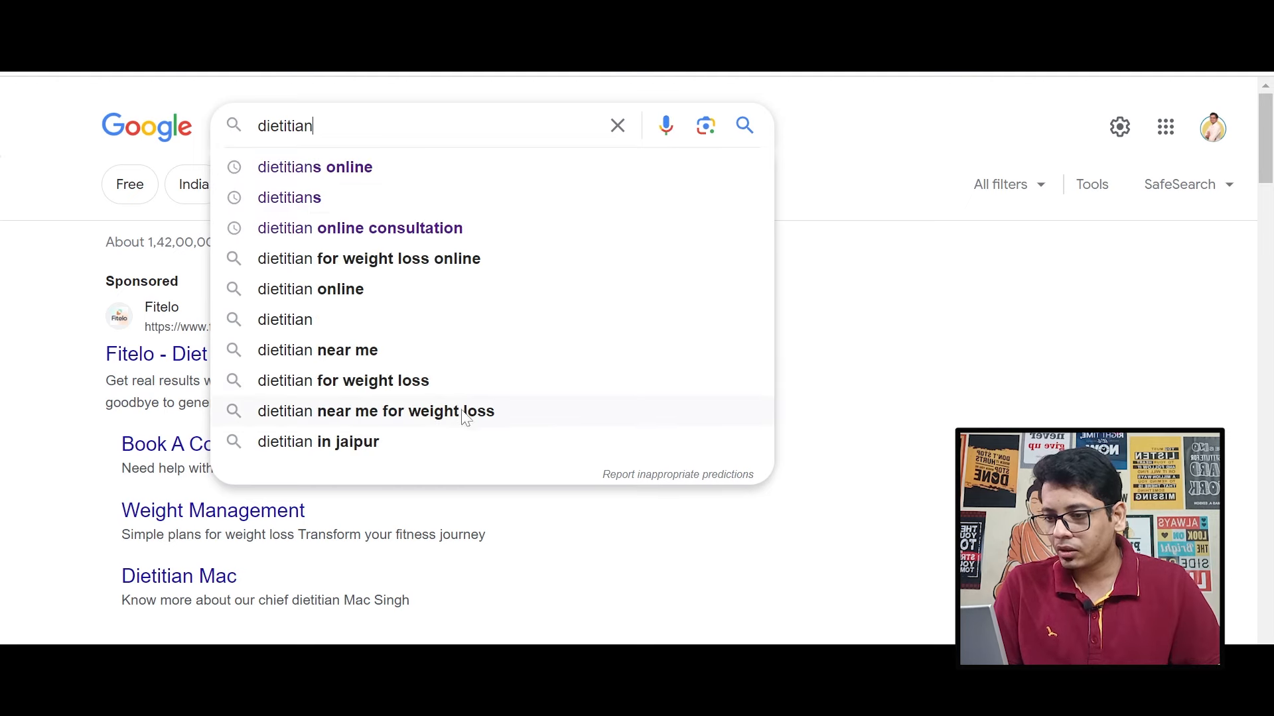
- Search for the suggestion "dietitian for weight loss" and copy that phrase into cell A8 of the keyword sheet
{"action": "left_click", "coordinate": [438, 392]}
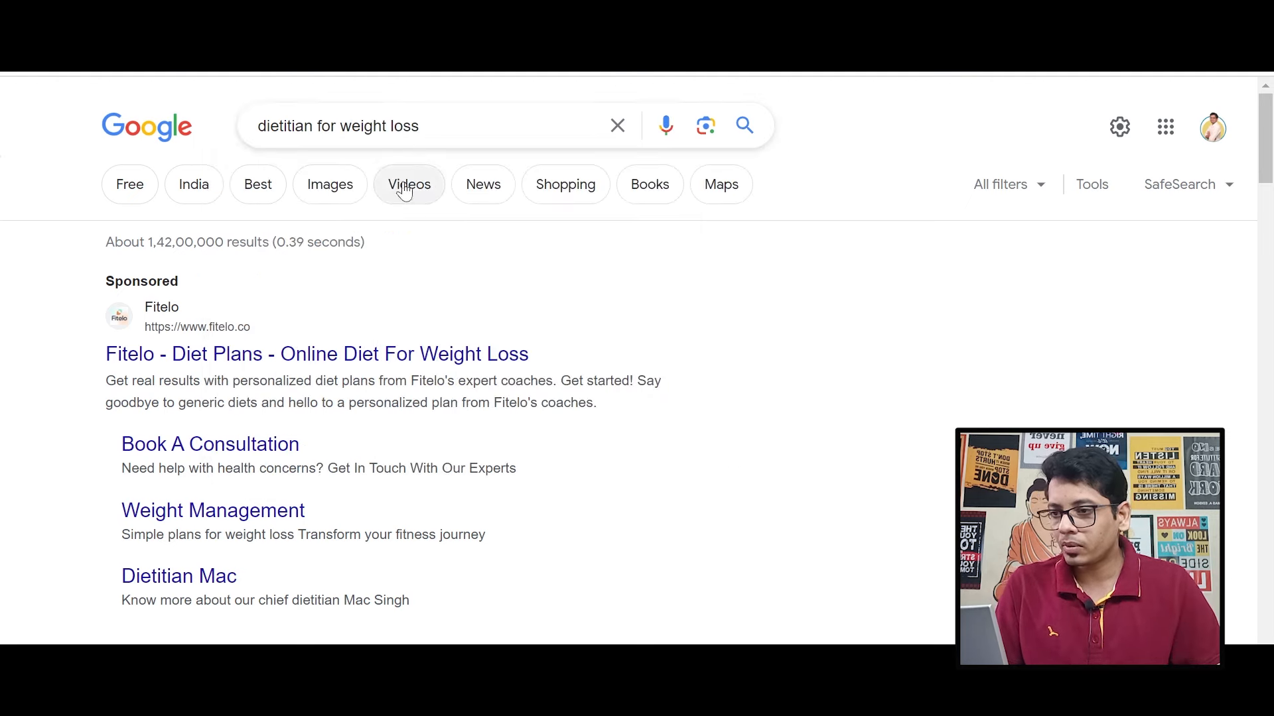
{"action": "triple_click", "coordinate": [401, 126]}
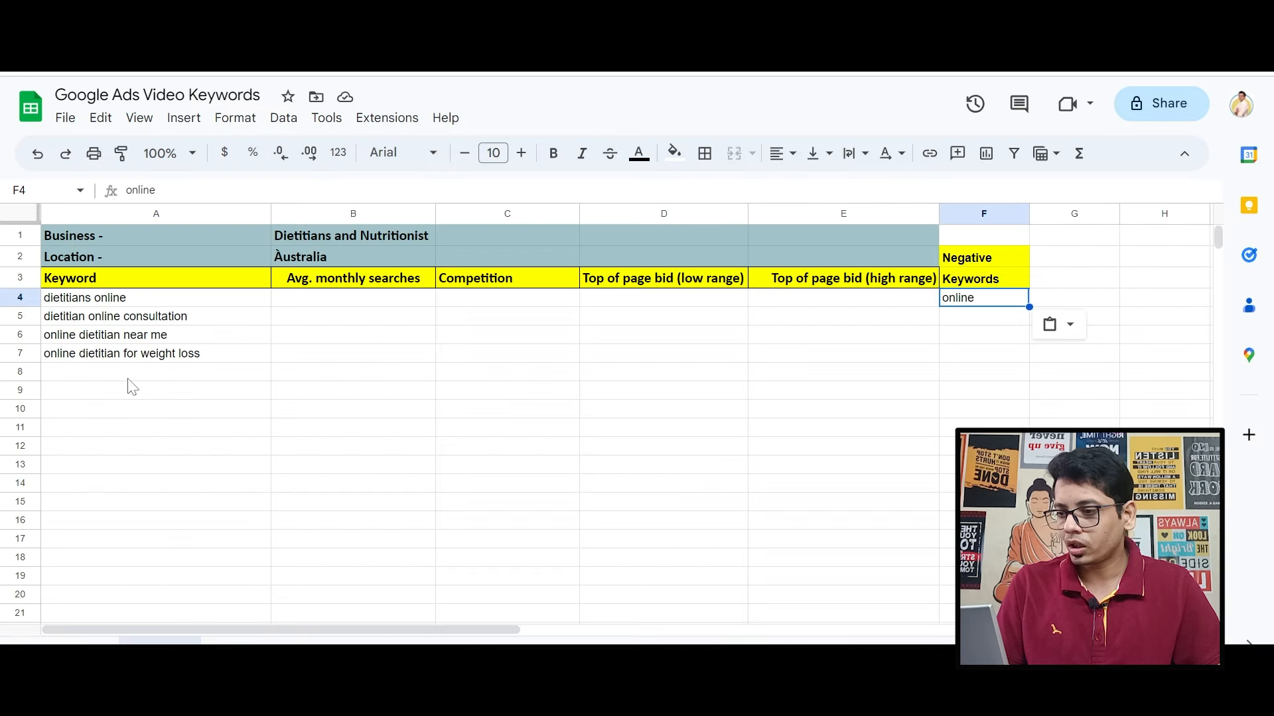
{"action": "left_click", "coordinate": [132, 382]}
{"action": "key", "text": "ctrl+v"}
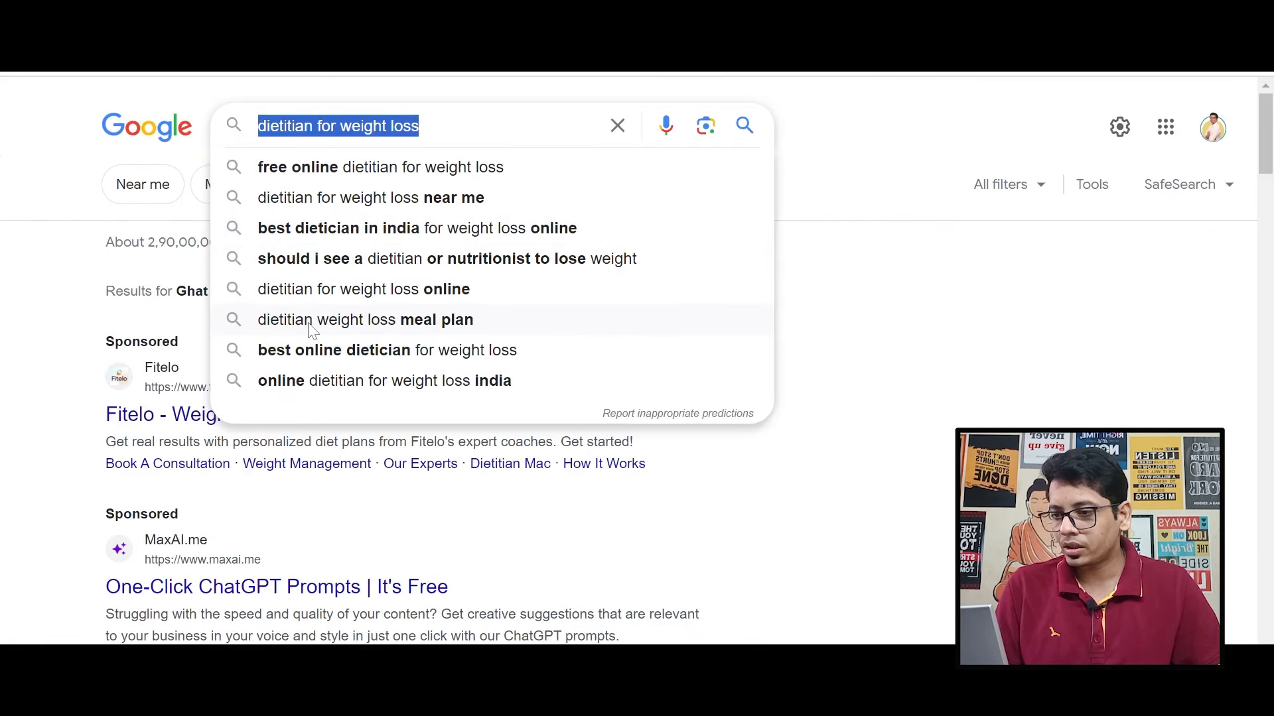
- Search Google for the suggestion "dietitian for weight loss near me" and copy that phrase into cell A9 of the keyword sheet
{"action": "left_click", "coordinate": [371, 198]}
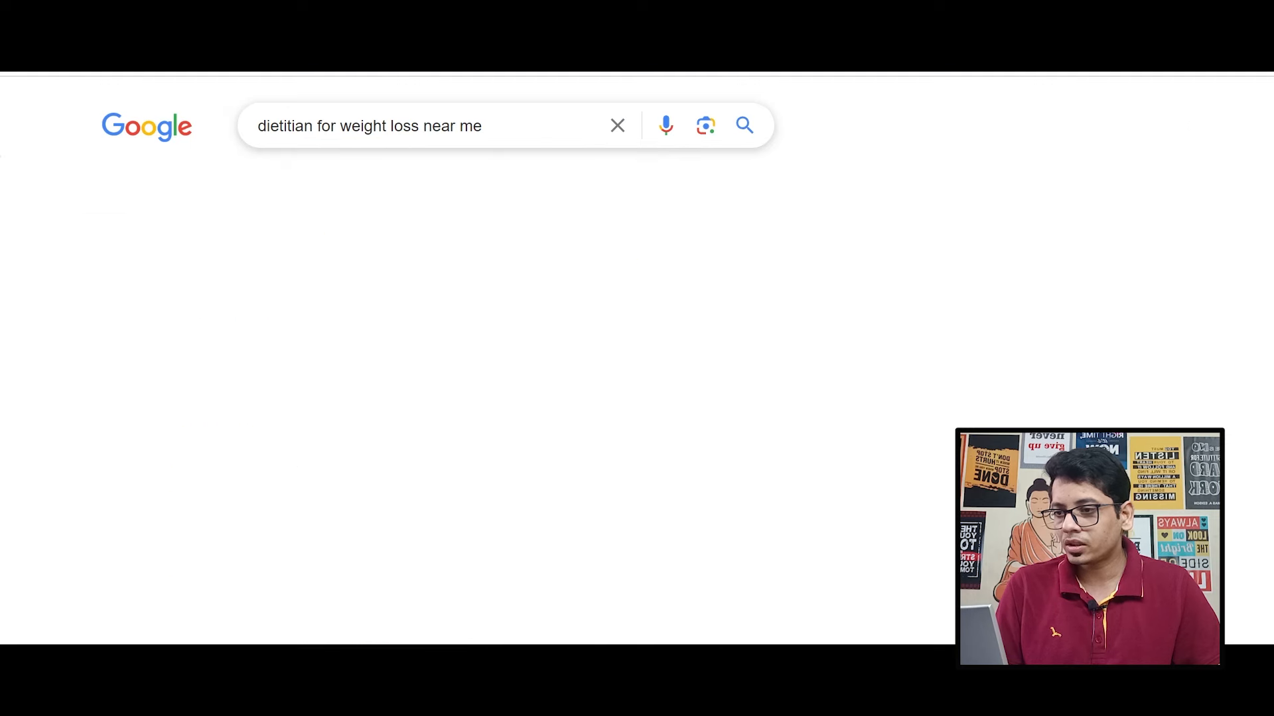
{"action": "key", "text": "ctrl+a"}
{"action": "key", "text": "ctrl+c"}
{"action": "key", "text": "alt+Tab"}
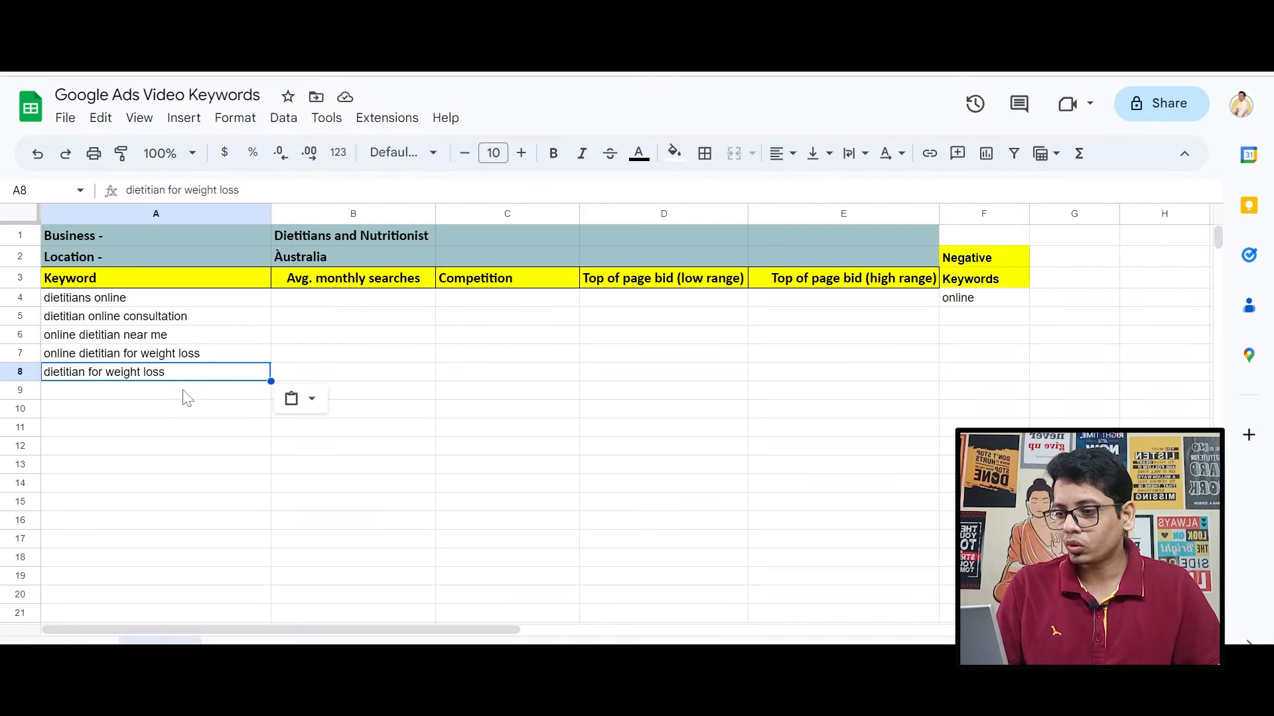
{"action": "left_click", "coordinate": [185, 394]}
{"action": "key", "text": "ctrl+v"}
- Search Google for "nutritionist near me" and copy that phrase into cell A10 of the keyword sheet
{"action": "key", "text": "alt+Tab"}
{"action": "key", "text": "Right"}
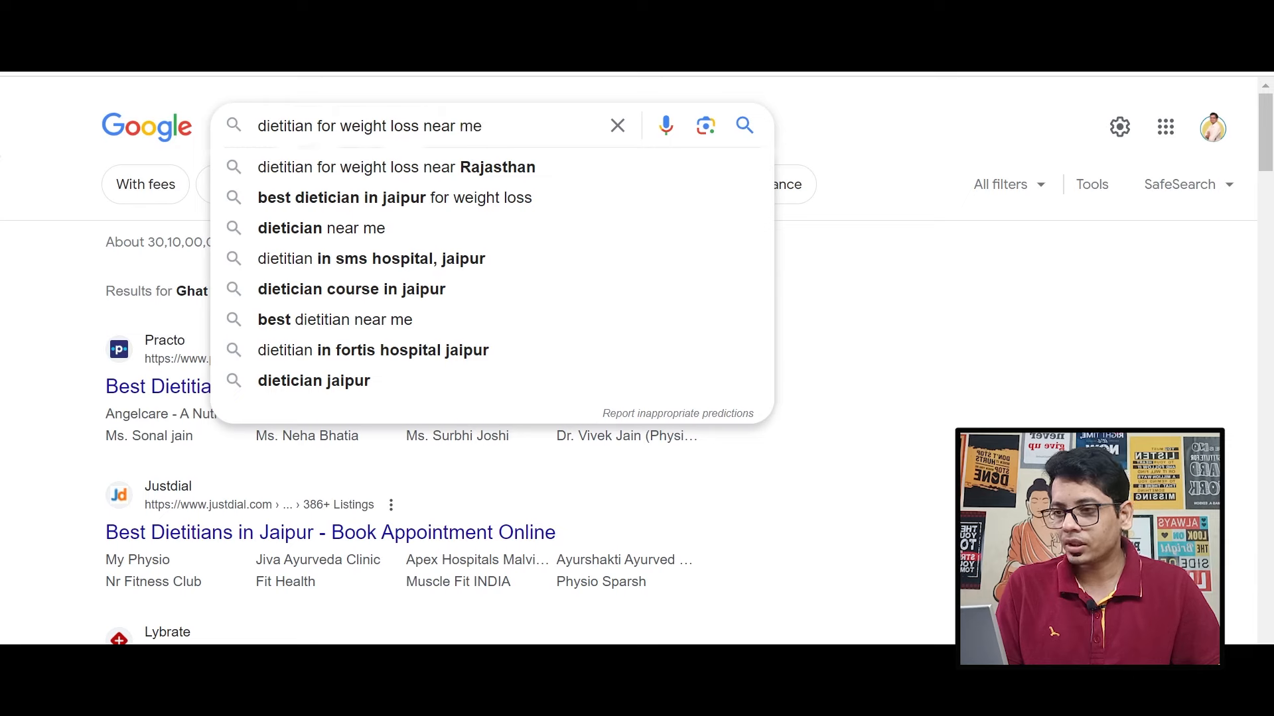
{"action": "key", "text": "ctrl+a"}
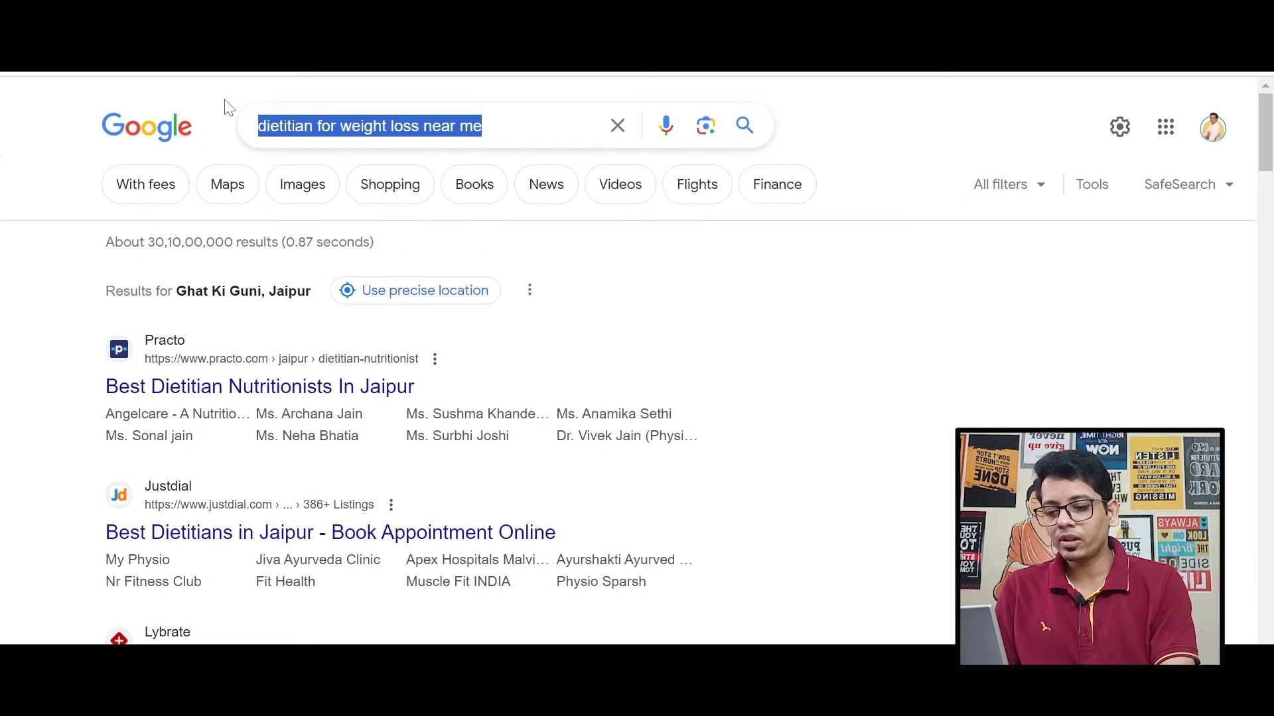
{"action": "type", "text": "nutritionist near me"}
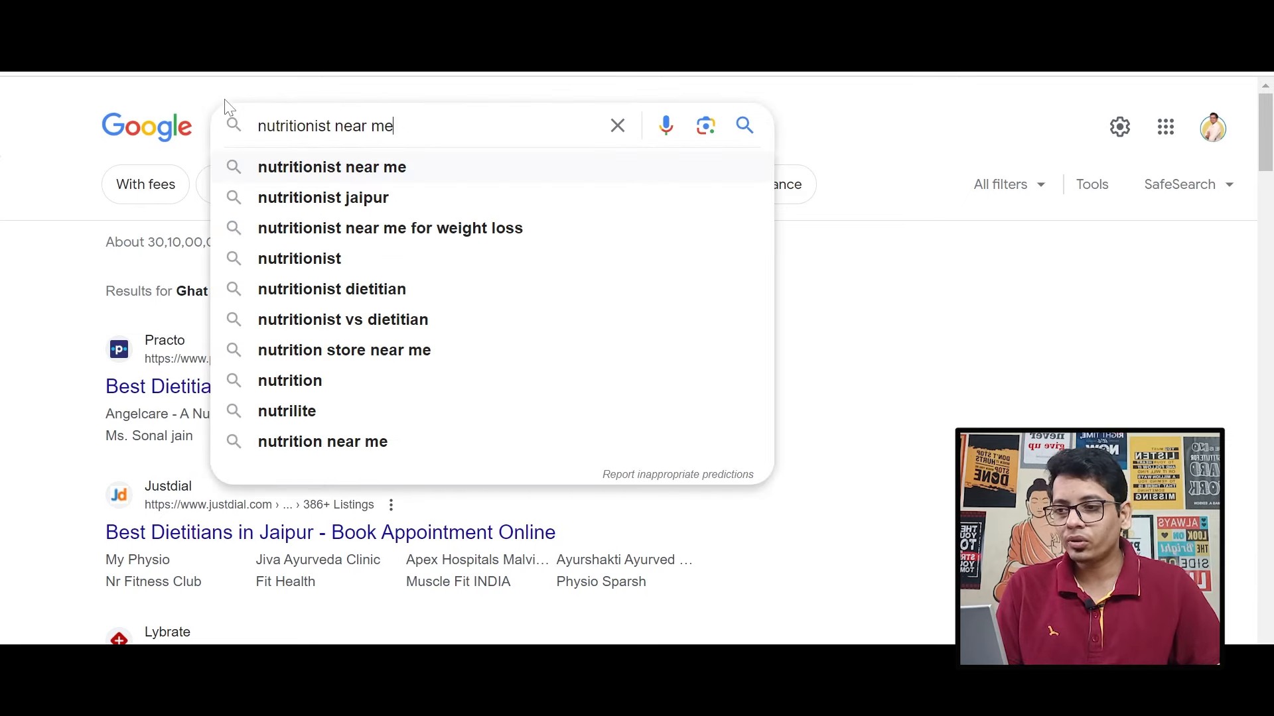
{"action": "key", "text": "Return"}
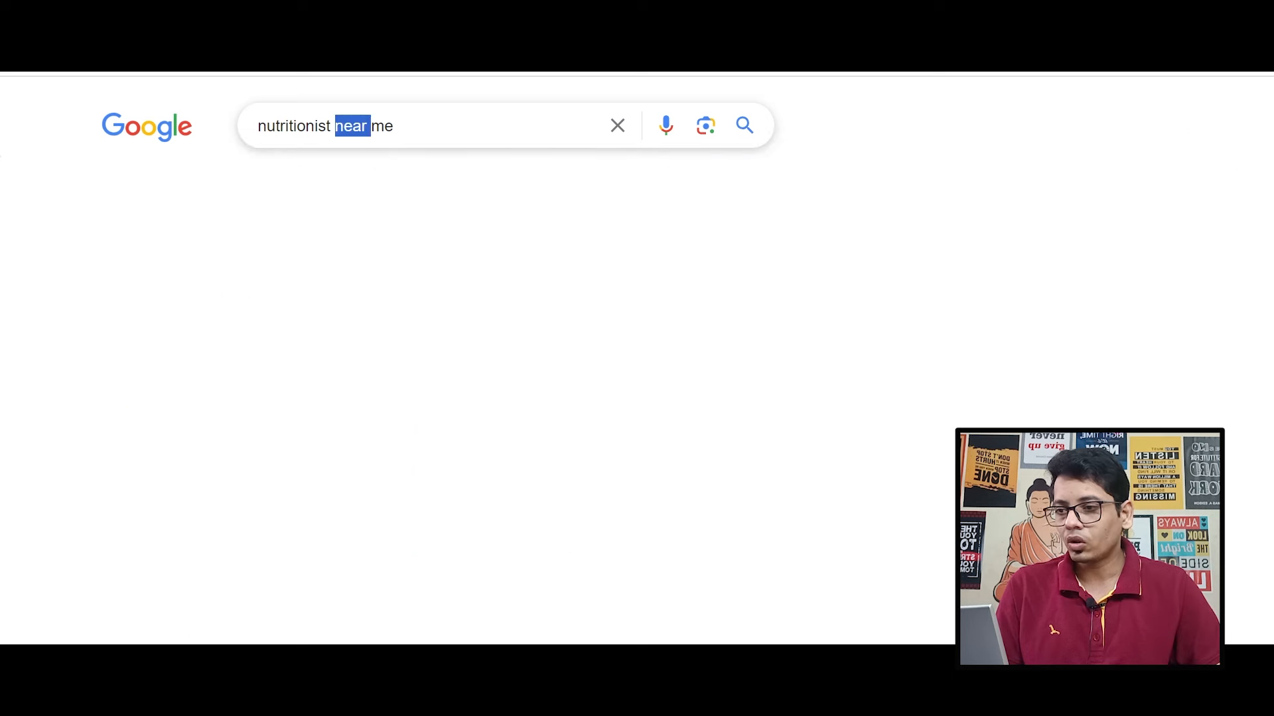
{"action": "key", "text": "ctrl+a"}
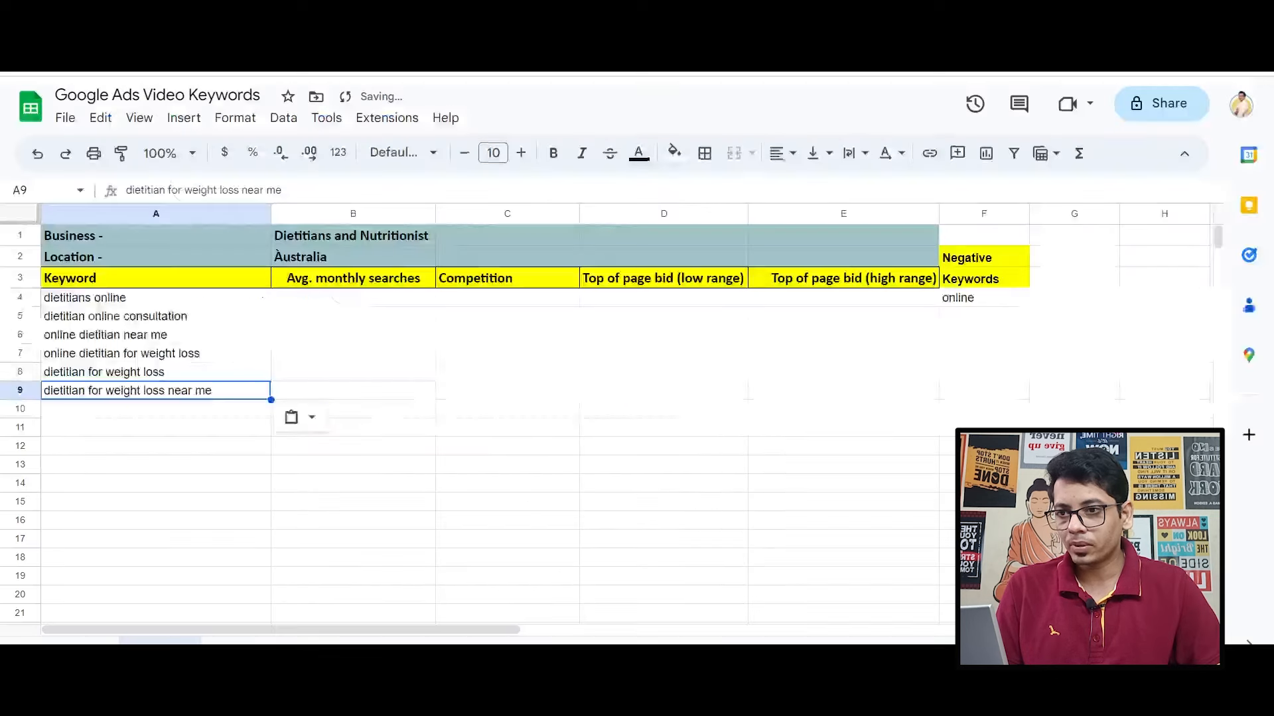
{"action": "left_click", "coordinate": [154, 413]}
{"action": "key", "text": "ctrl+v"}
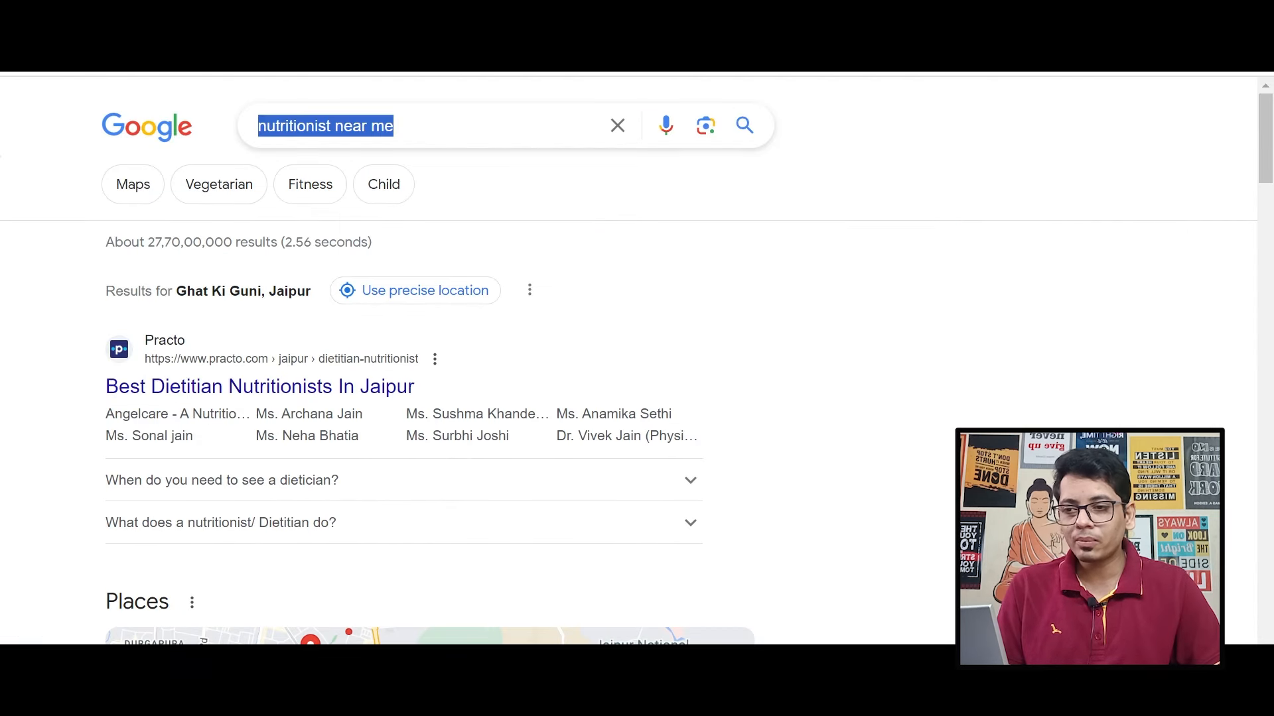
- Check the suggestions for "nutritionist near me" and enter "course" as a negative keyword in cell F5 of the sheet
{"action": "left_click", "coordinate": [495, 136]}
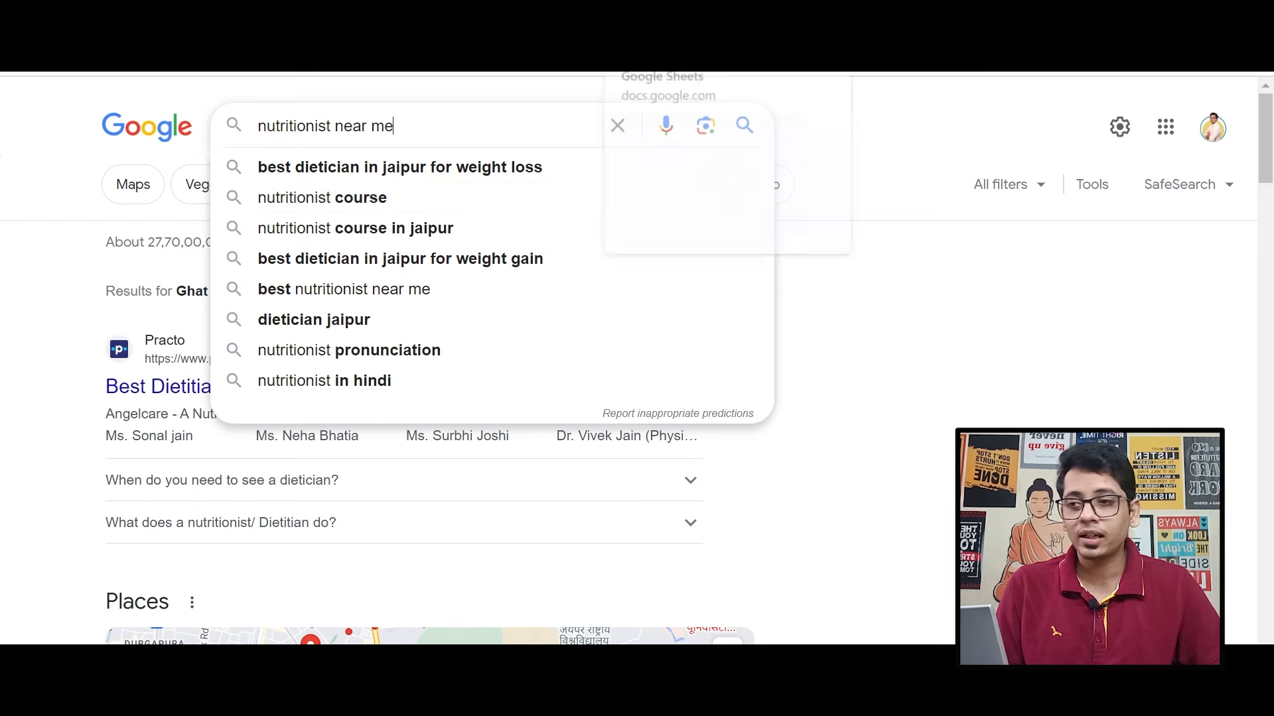
{"action": "left_click", "coordinate": [664, 63]}
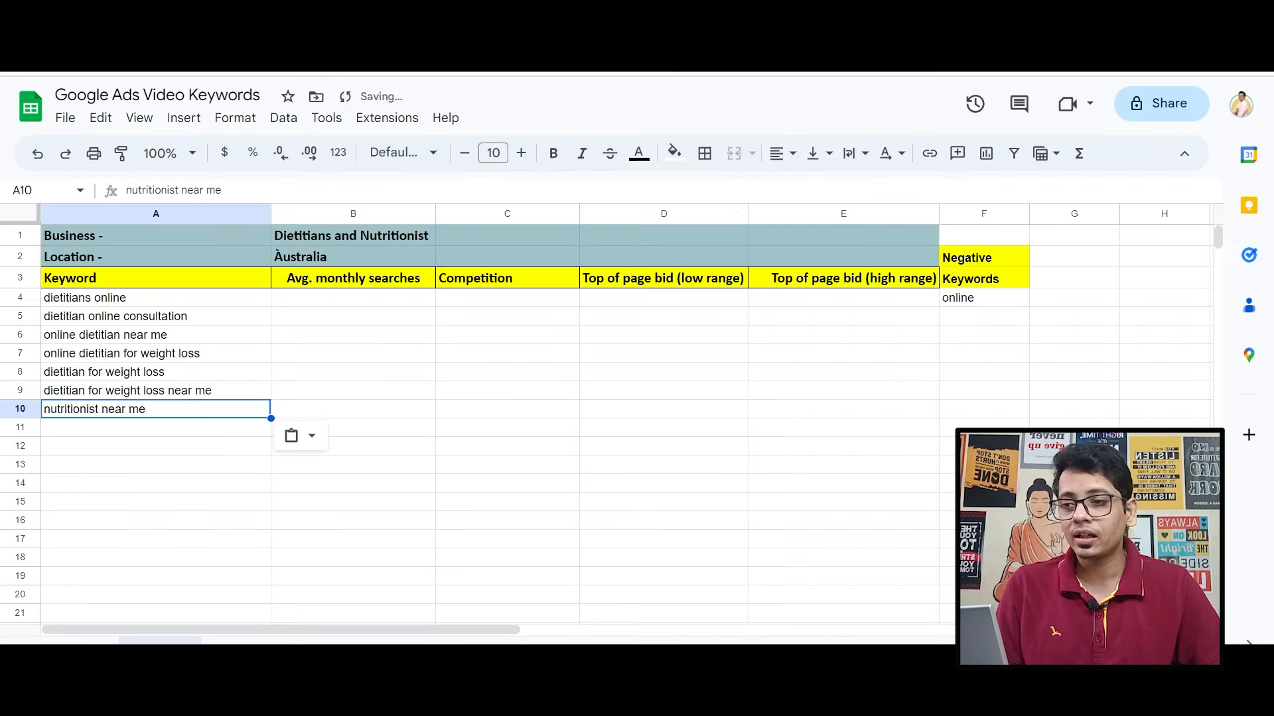
{"action": "left_click", "coordinate": [967, 315]}
{"action": "type", "text": "course"}
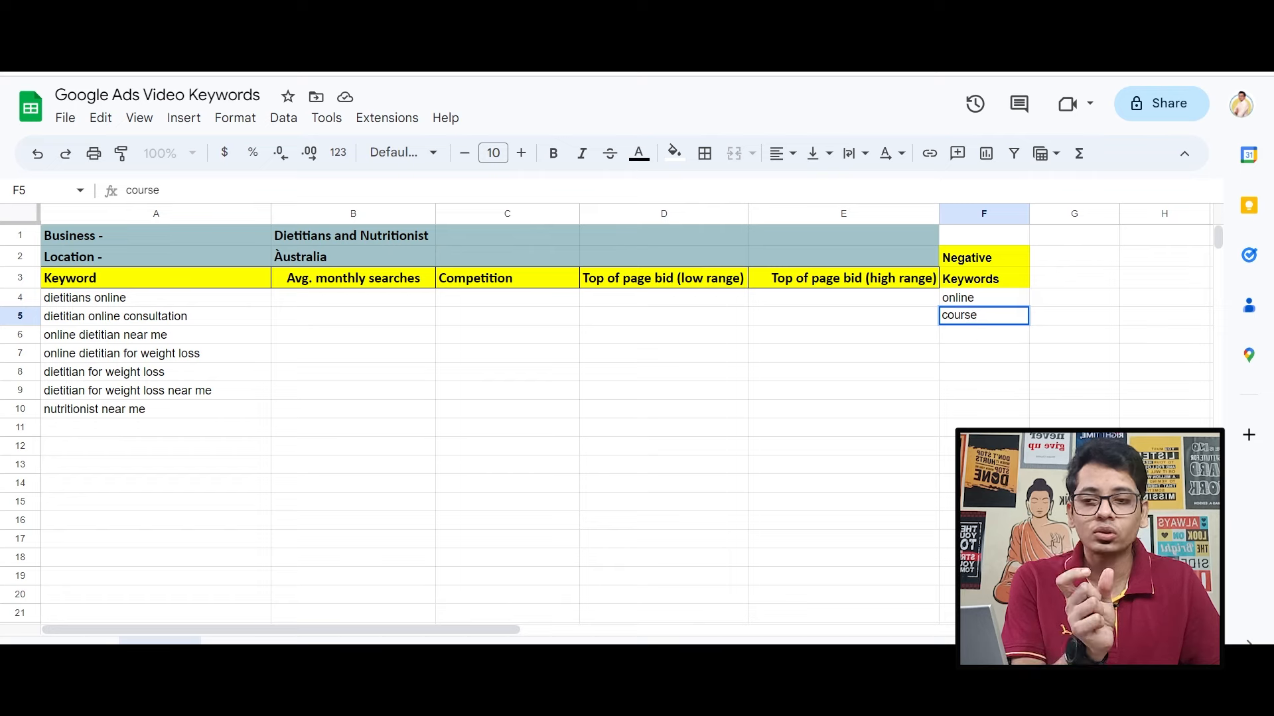
{"action": "left_click", "coordinate": [976, 339]}
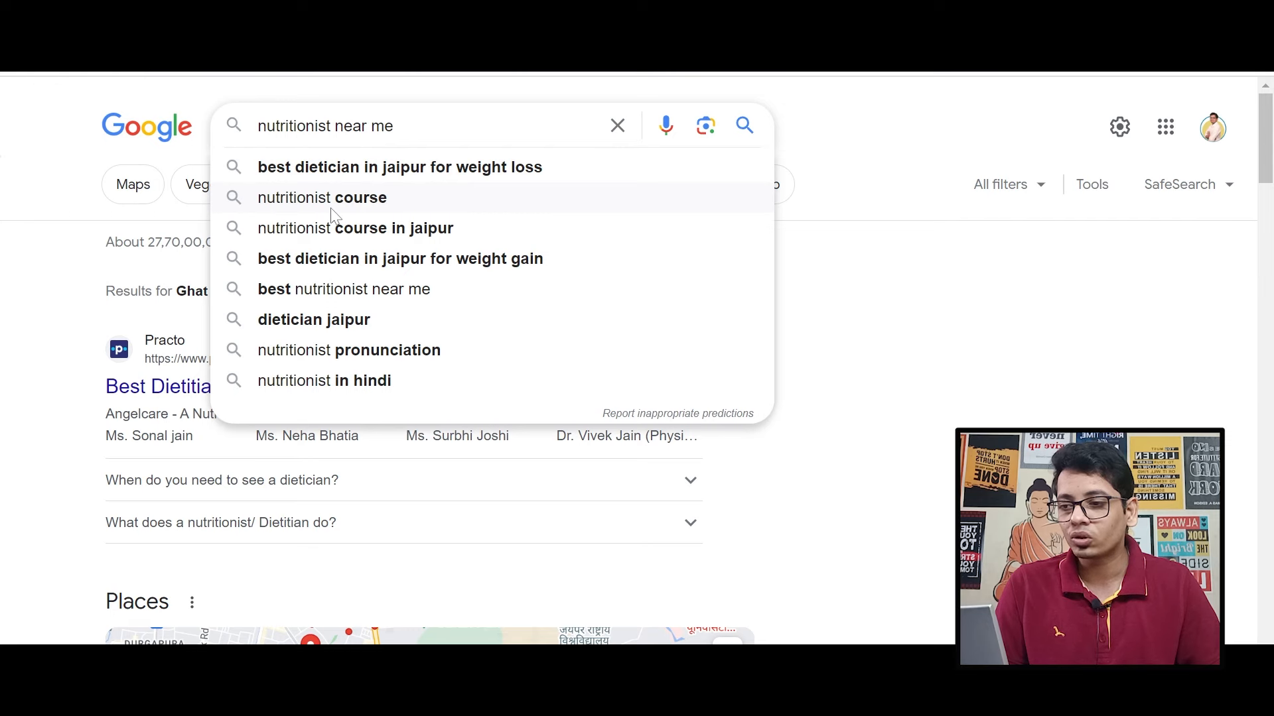
- Search for the suggestion "nutritionist pronunciation" and copy the word "pronunciation" into cell F6 as a negative keyword
{"action": "left_click", "coordinate": [371, 350]}
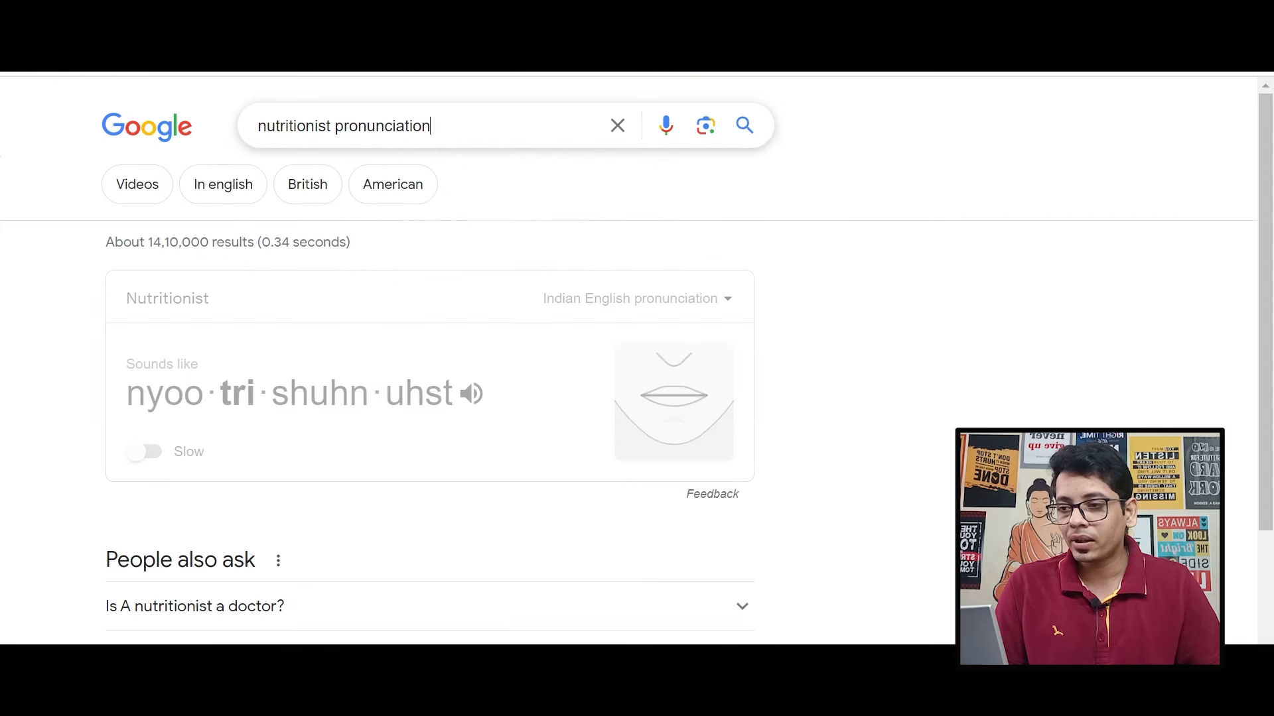
{"action": "double_click", "coordinate": [371, 126]}
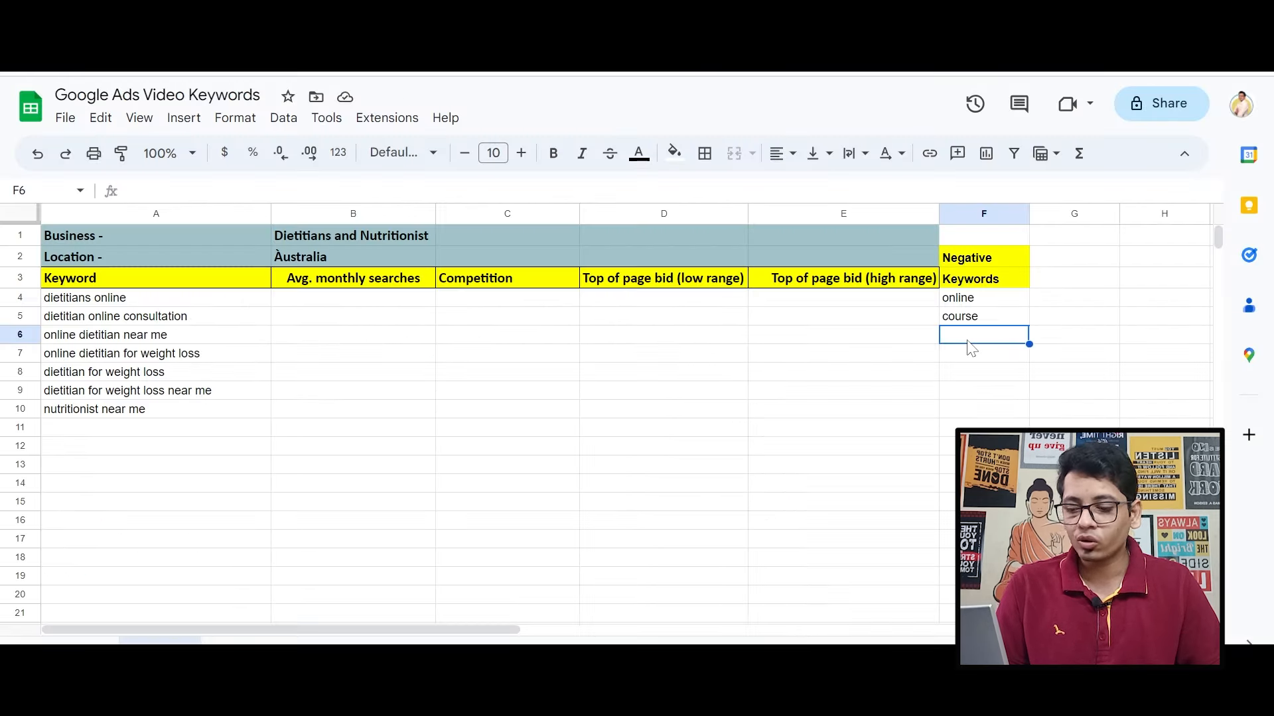
{"action": "key", "text": "ctrl+v"}
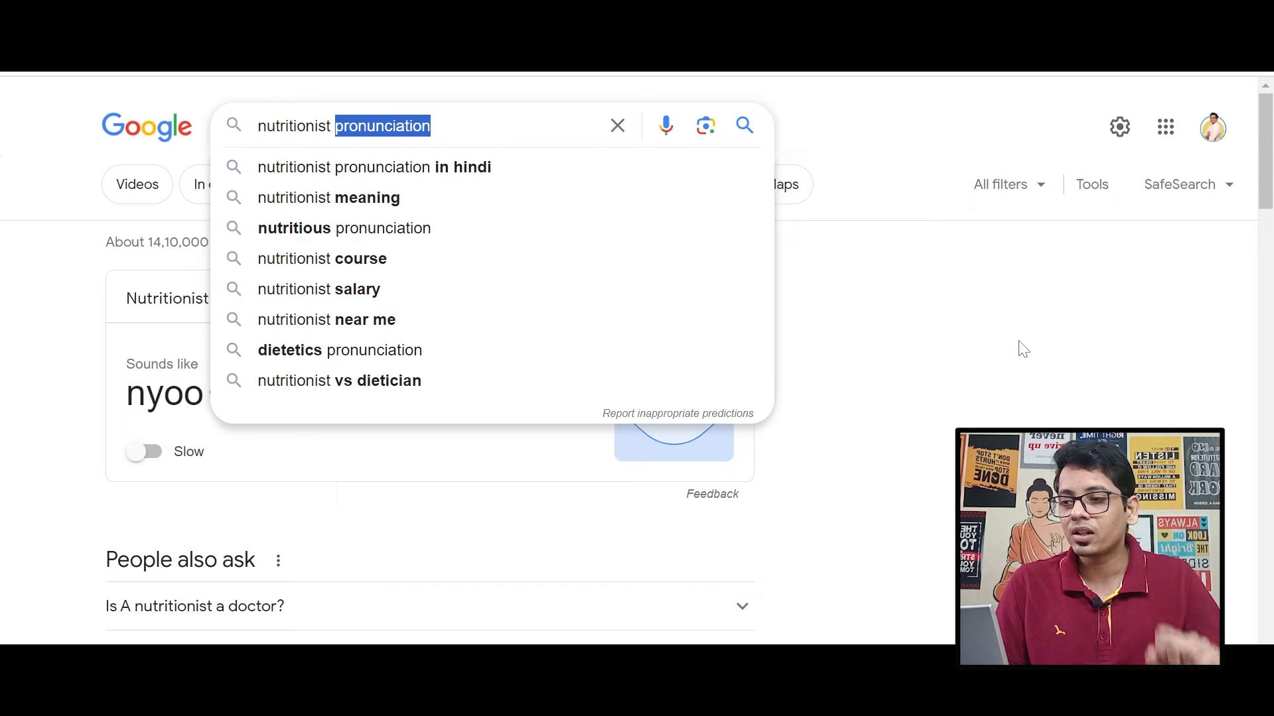
- Search for the suggestion "nutritionist meaning" and copy the word "meaning" into cell F7 as a negative keyword
{"action": "key", "text": "BackSpace"}
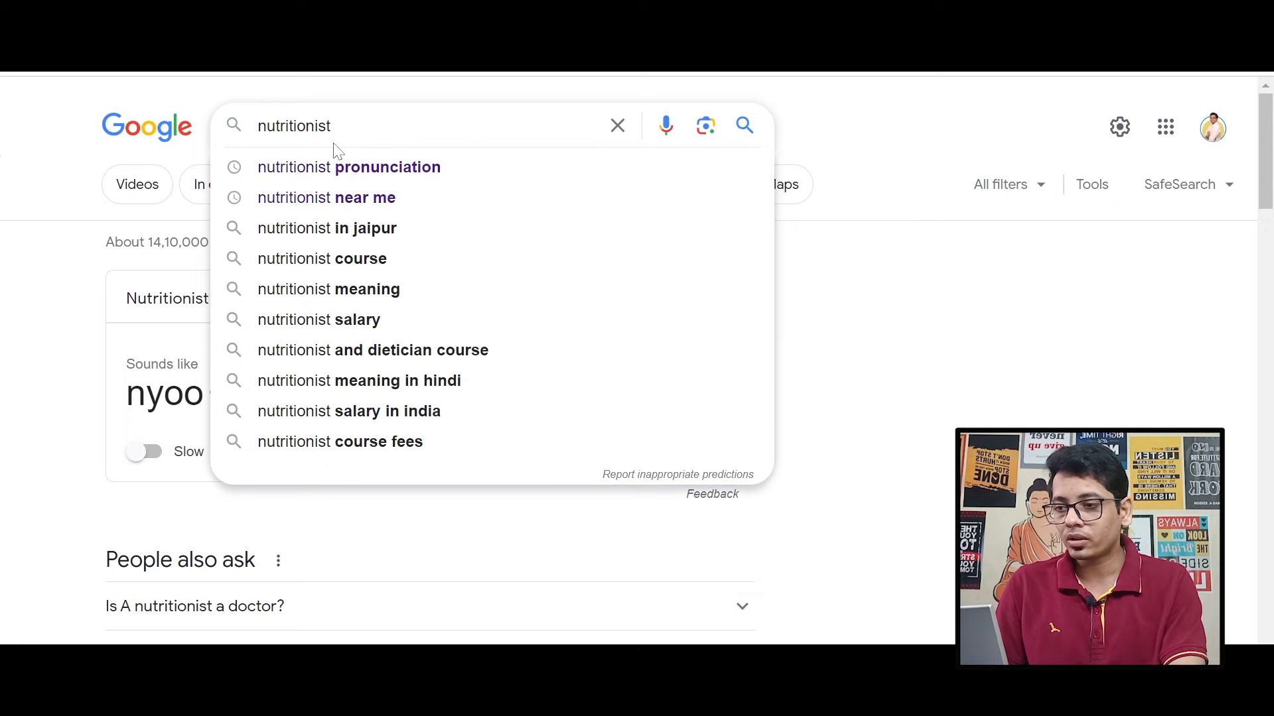
{"action": "left_click", "coordinate": [319, 292]}
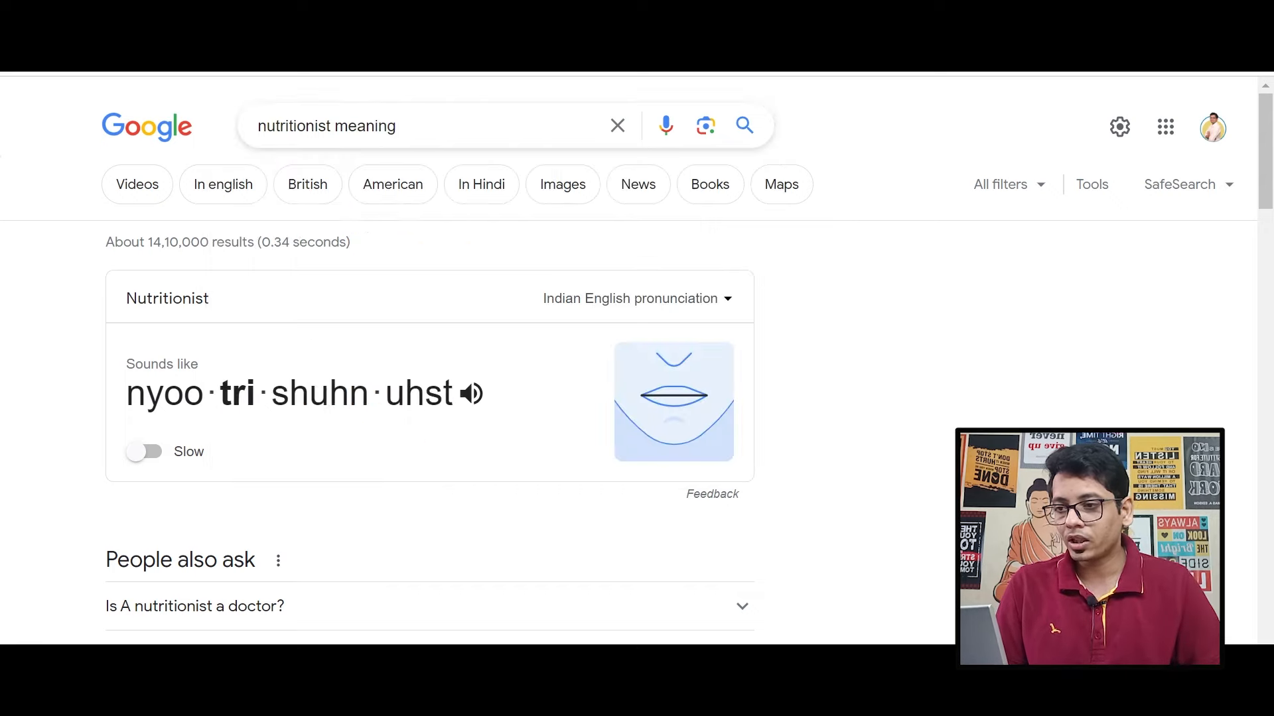
{"action": "triple_click", "coordinate": [335, 126]}
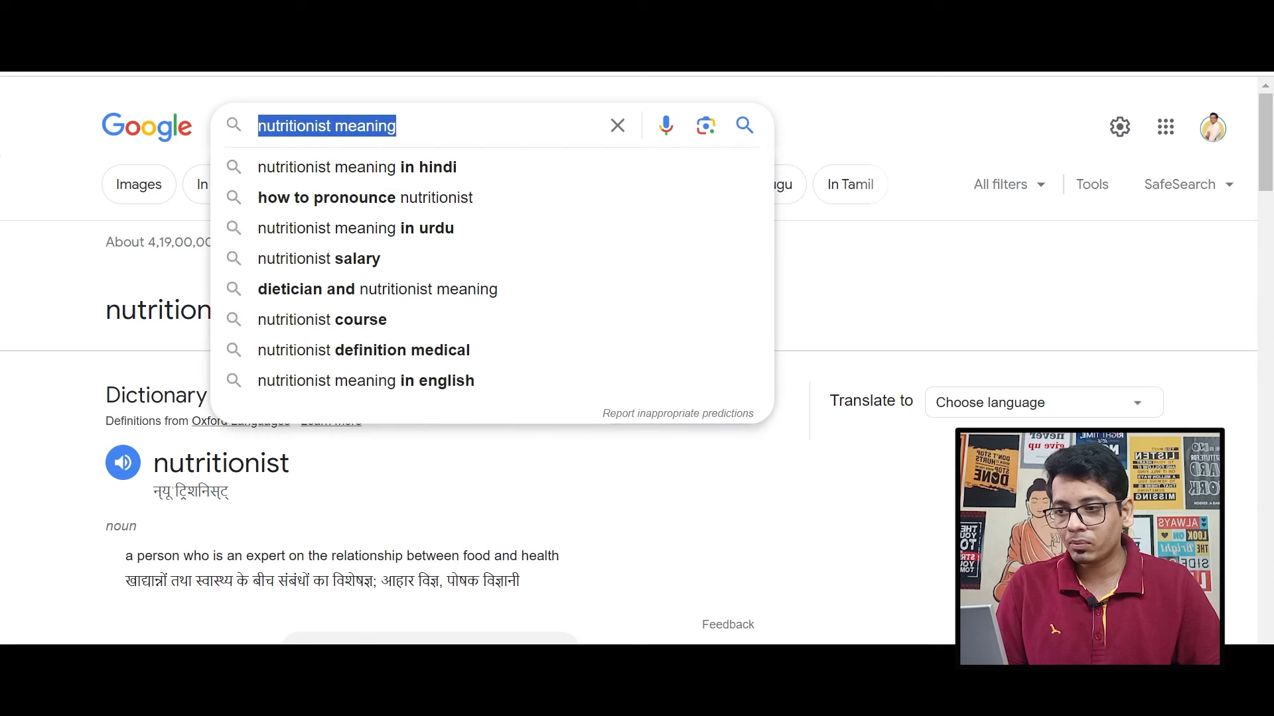
{"action": "left_click_drag", "start_coordinate": [335, 126], "coordinate": [396, 125]}
{"action": "key", "text": "ctrl+shift+Tab"}
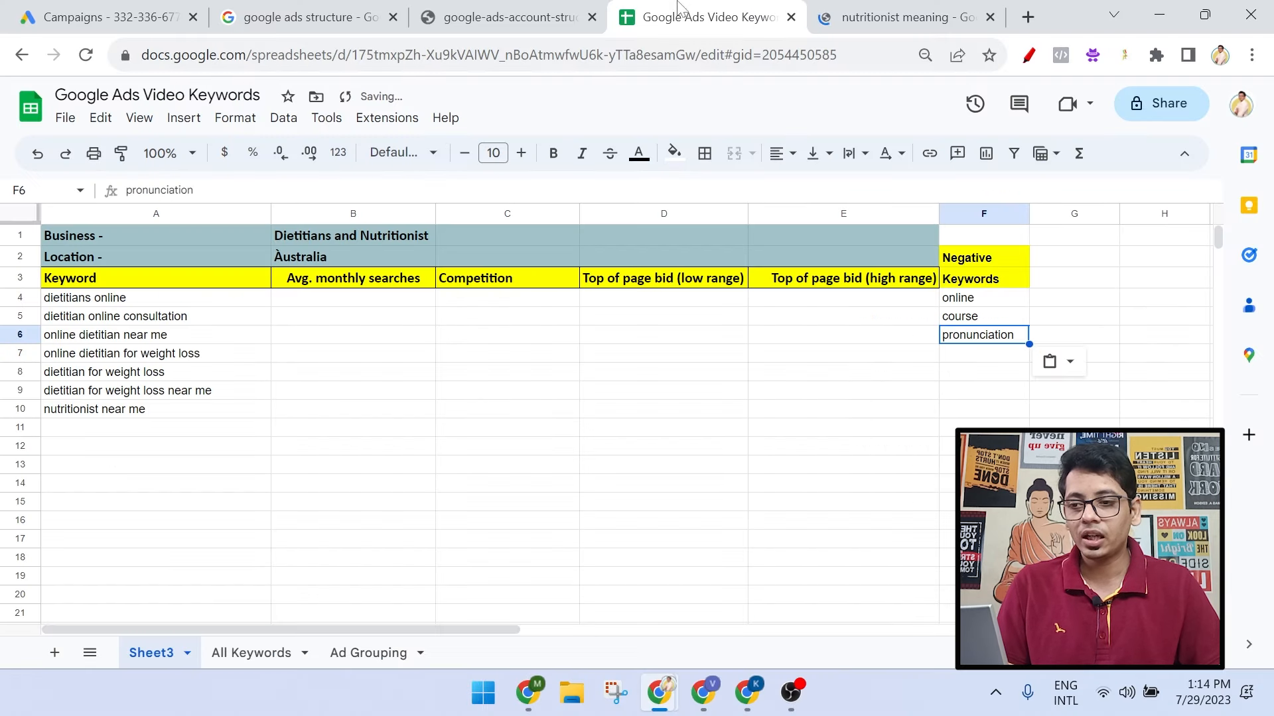
{"action": "left_click", "coordinate": [960, 359]}
{"action": "key", "text": "ctrl+v"}
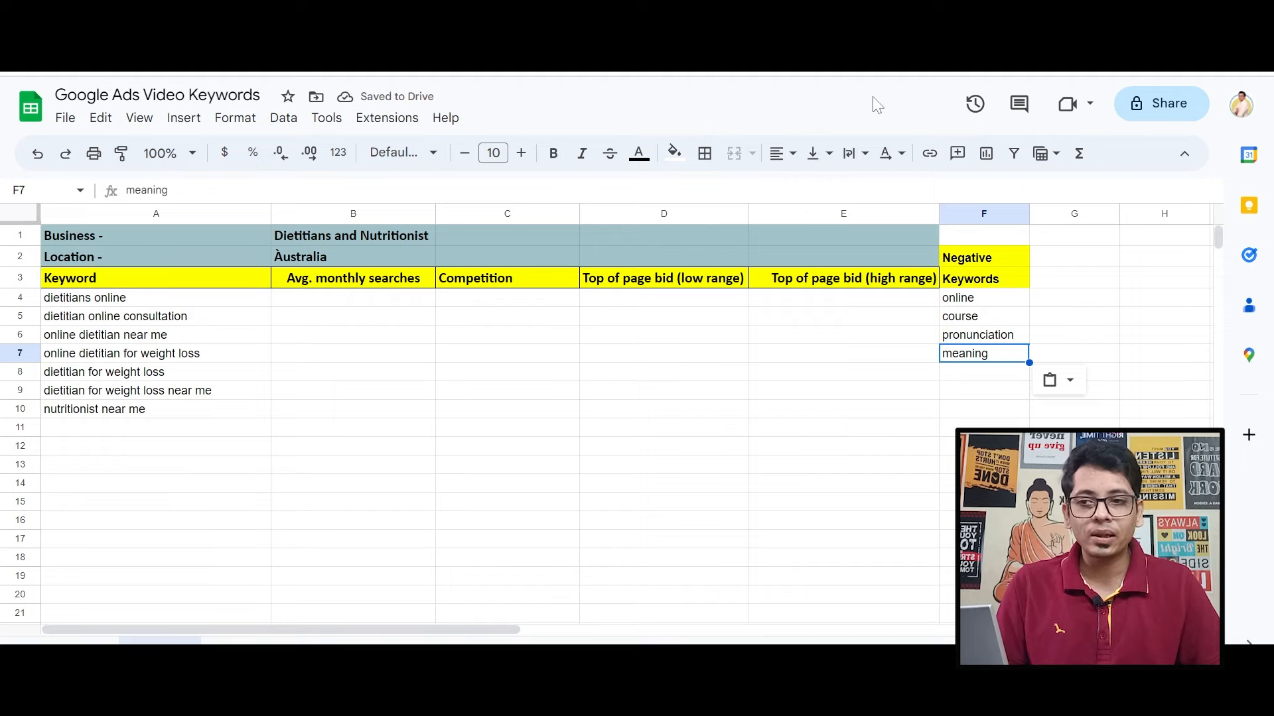
- Copy the word "salary" from the Google query "nutritionist salary" into cell F8 as a negative keyword
{"action": "mouse_move", "coordinate": [862, 49]}
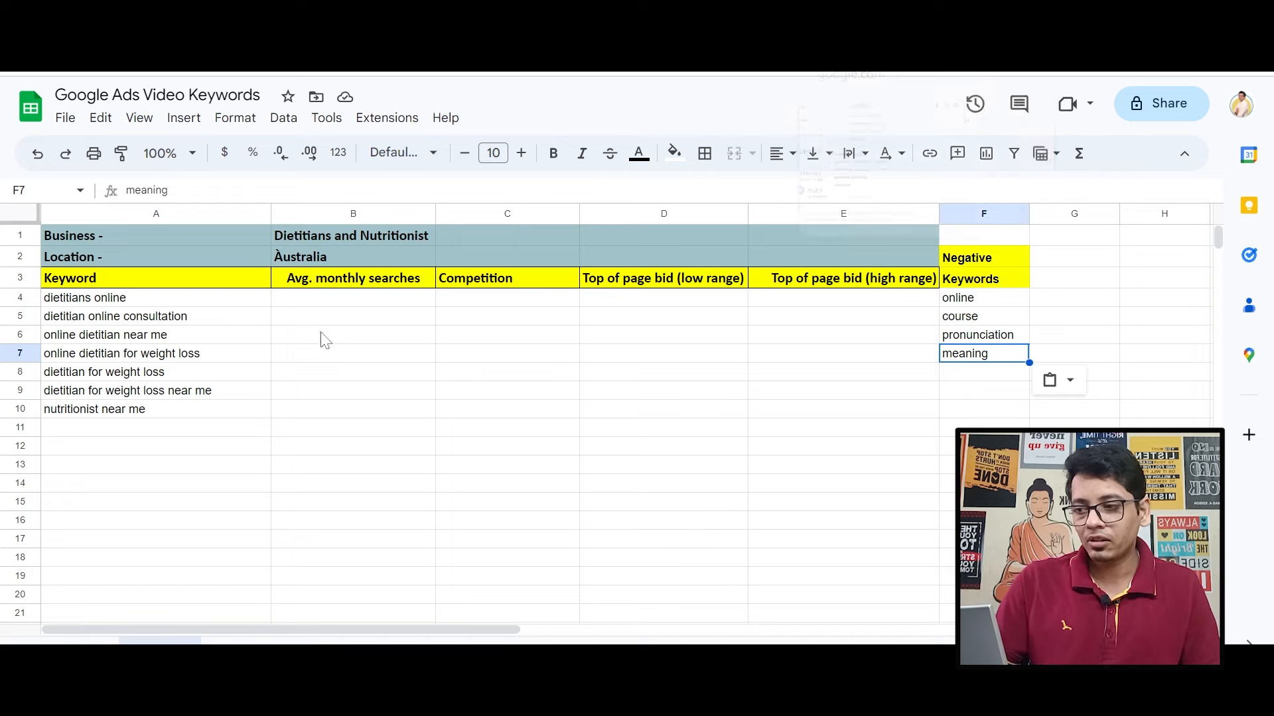
{"action": "left_click_drag", "start_coordinate": [256, 300], "coordinate": [262, 423]}
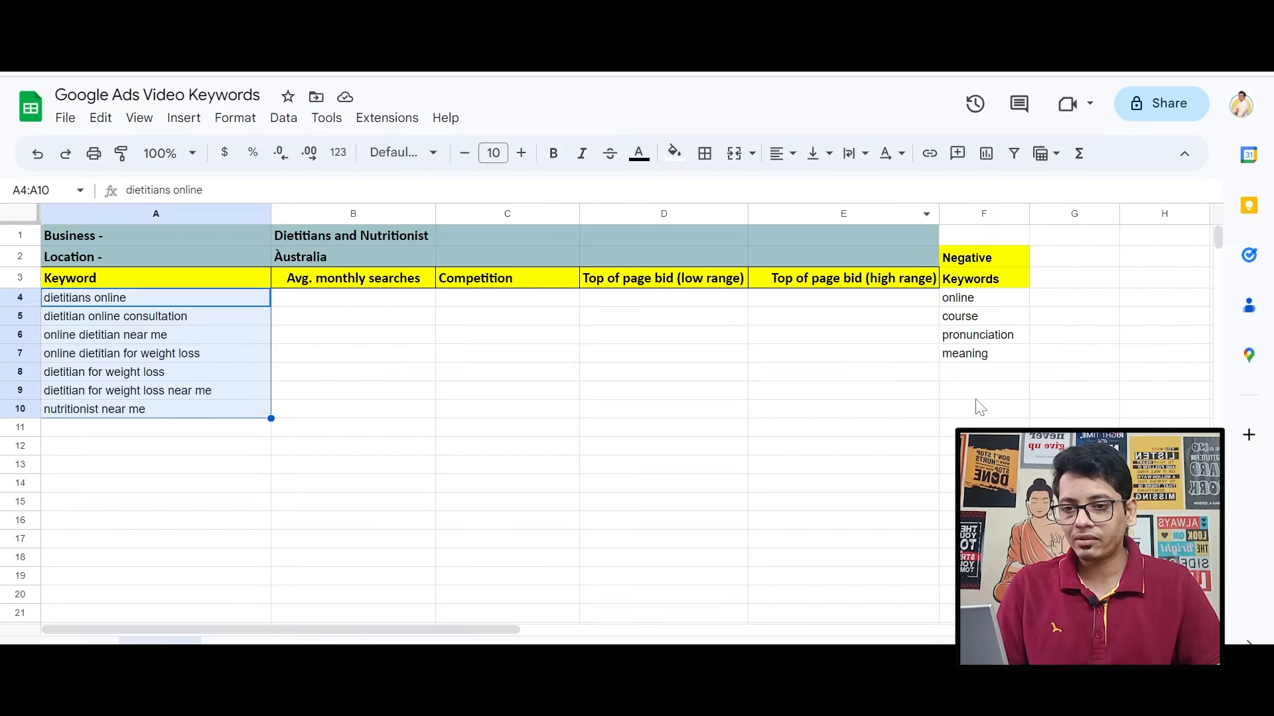
{"action": "left_click", "coordinate": [980, 372]}
{"action": "key", "text": "ctrl+v"}
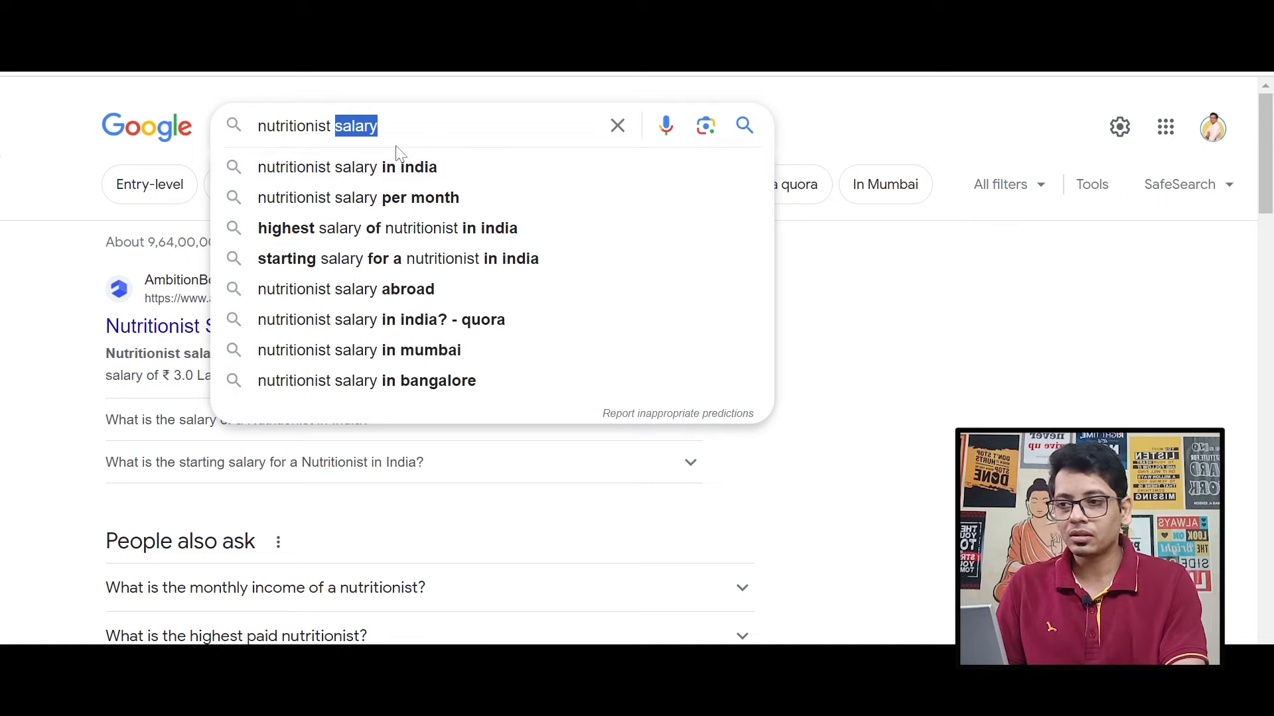
- Search for the suggestion "nutritionist jobs" and copy the word "jobs" into cell F9 of the sheet as a negative keyword
{"action": "key", "text": "BackSpace"}
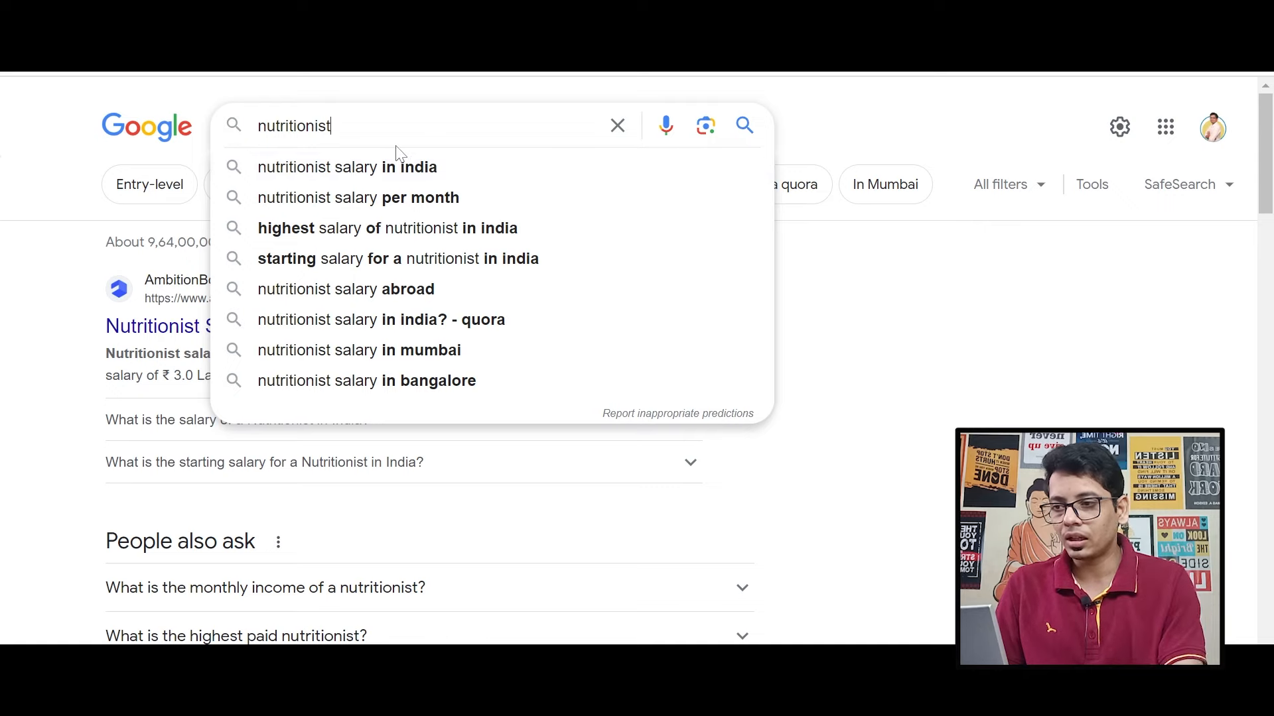
{"action": "left_click", "coordinate": [388, 272]}
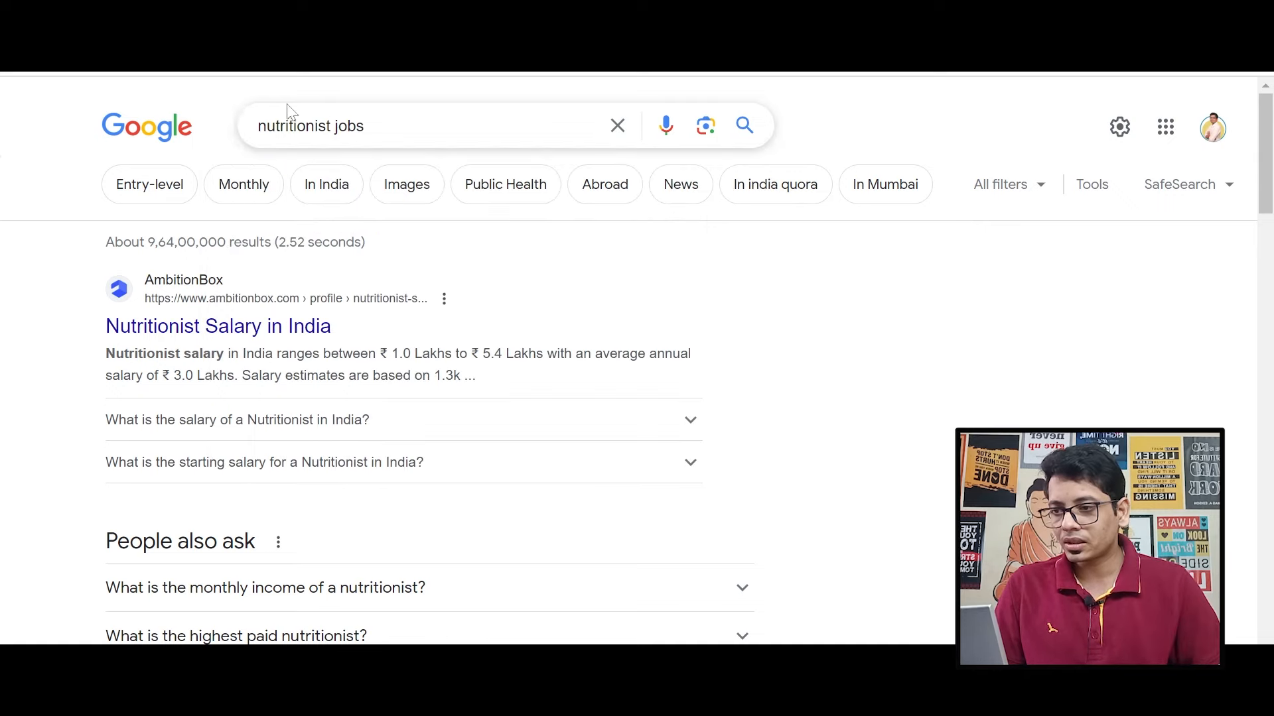
{"action": "double_click", "coordinate": [337, 127]}
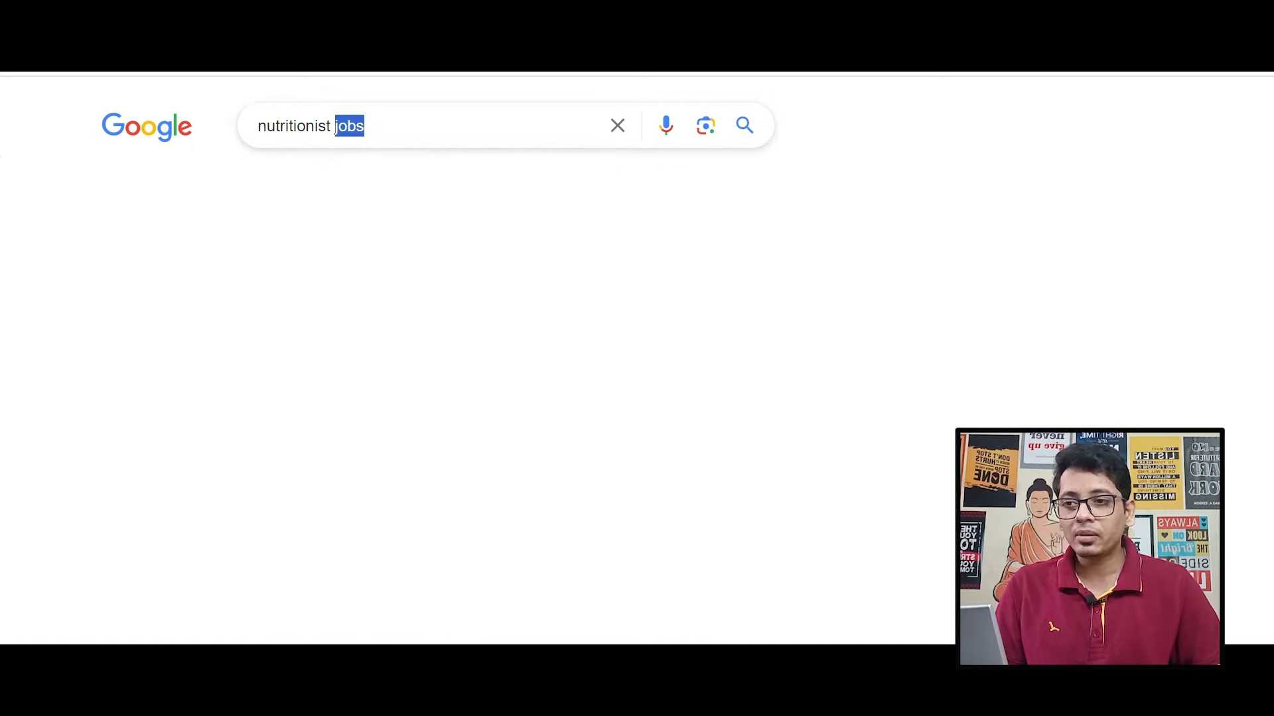
{"action": "key", "text": "ctrl+c"}
{"action": "key", "text": "ctrl+Tab"}
{"action": "left_click", "coordinate": [982, 390]}
{"action": "key", "text": "ctrl+v"}
{"action": "left_click", "coordinate": [948, 482]}
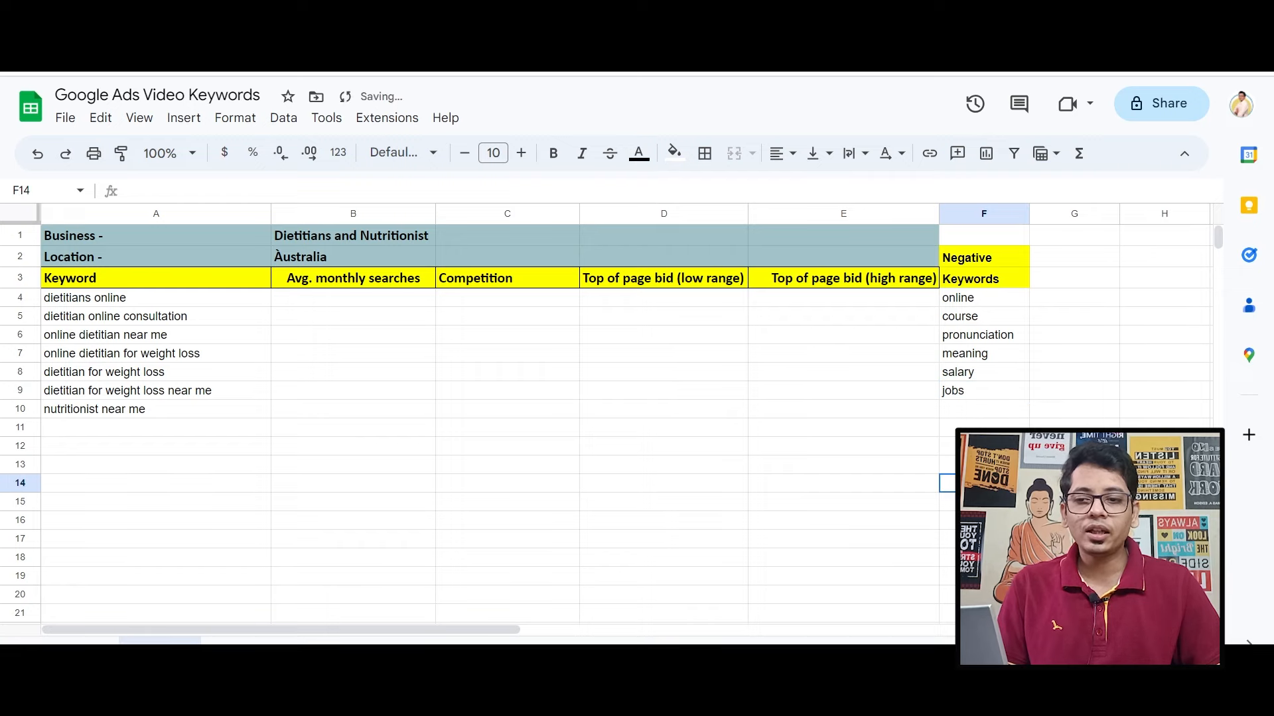
{"action": "left_click_drag", "start_coordinate": [987, 316], "coordinate": [989, 391]}
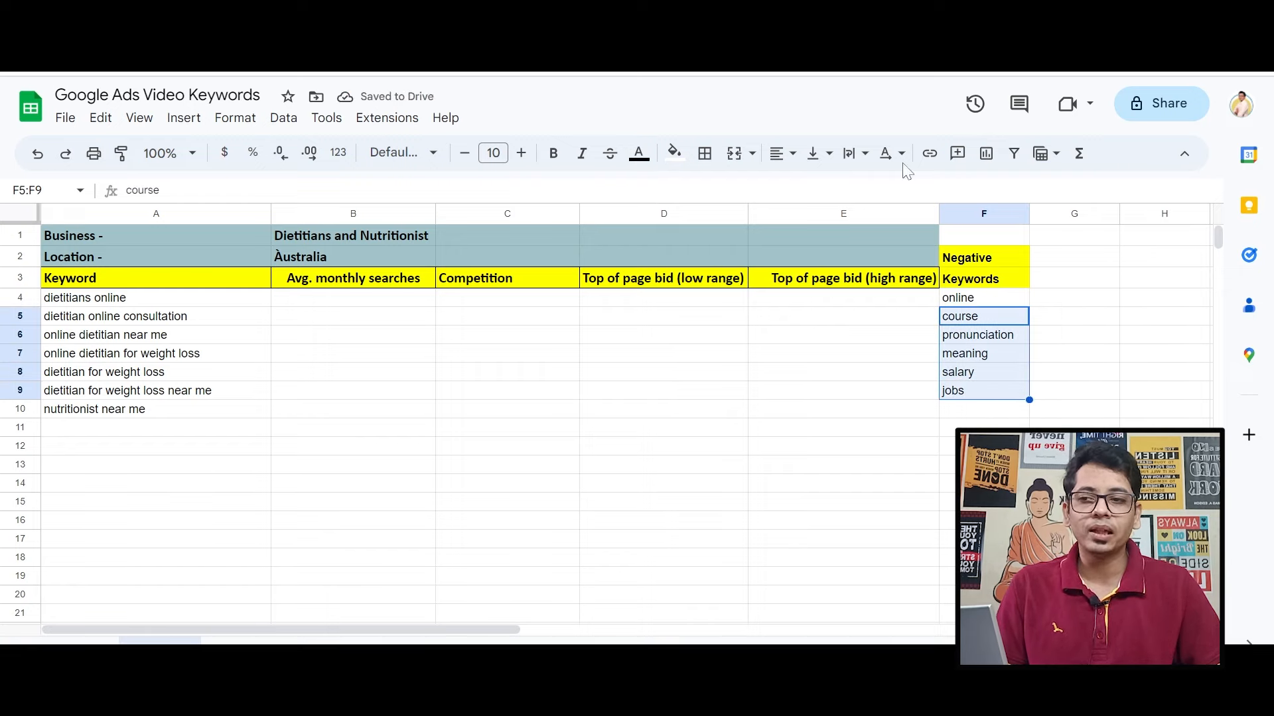
{"action": "key", "text": "ctrl+shift+Tab"}
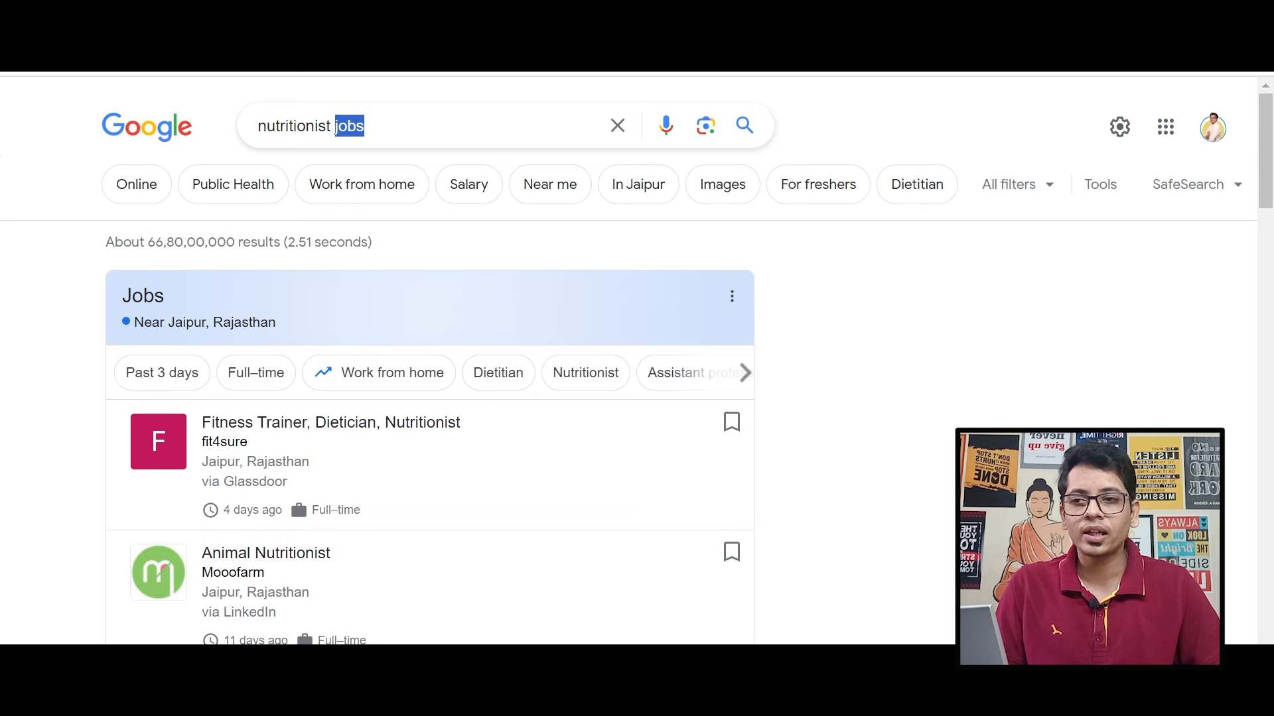
{"action": "key", "text": "ctrl+Tab"}
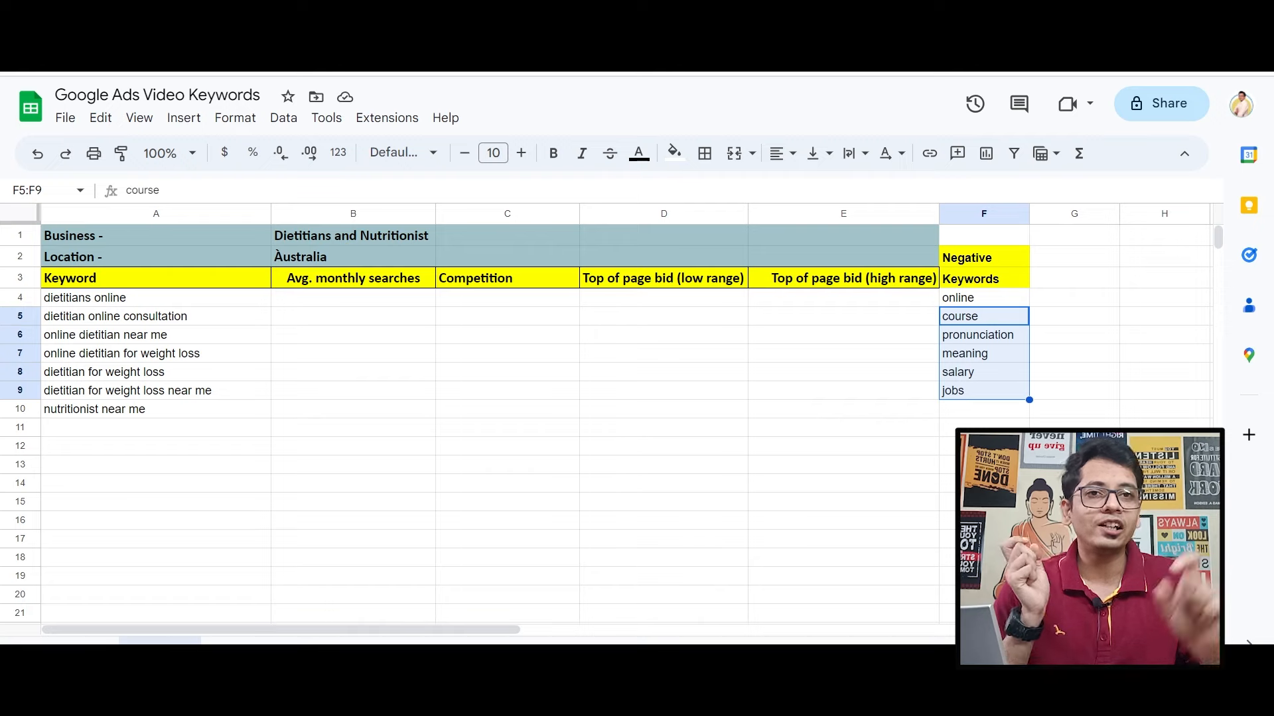
{"action": "left_click", "coordinate": [348, 483]}
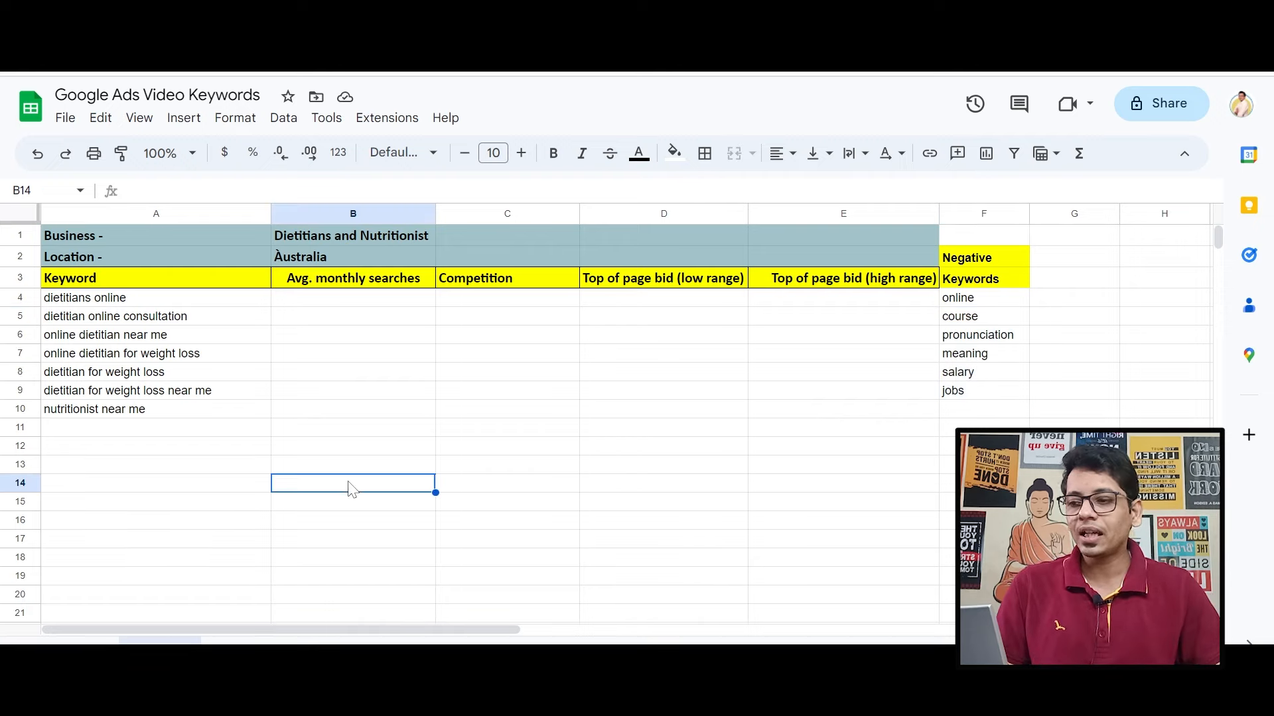
- Select the collected keywords in column A and open the Discover new keywords form in the Google Ads Keyword Planner
{"action": "left_click", "coordinate": [161, 303]}
{"action": "left_click_drag", "start_coordinate": [162, 337], "coordinate": [165, 421]}
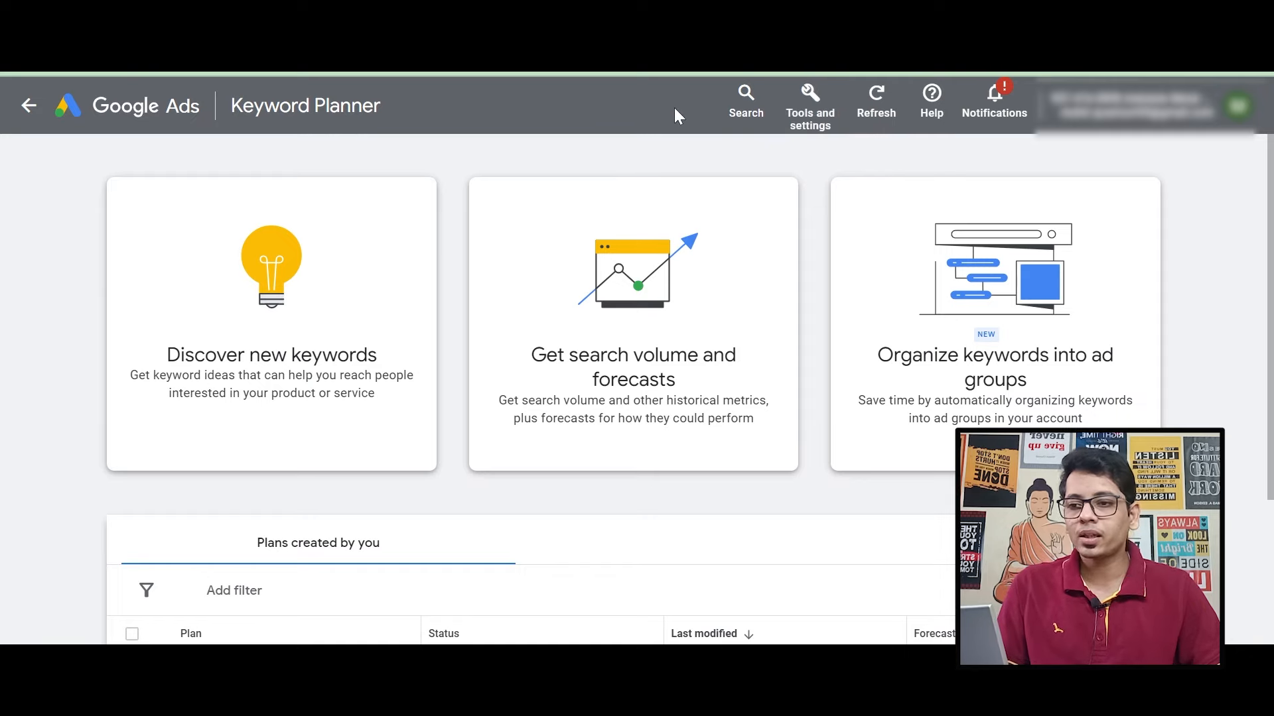
{"action": "left_click", "coordinate": [810, 121]}
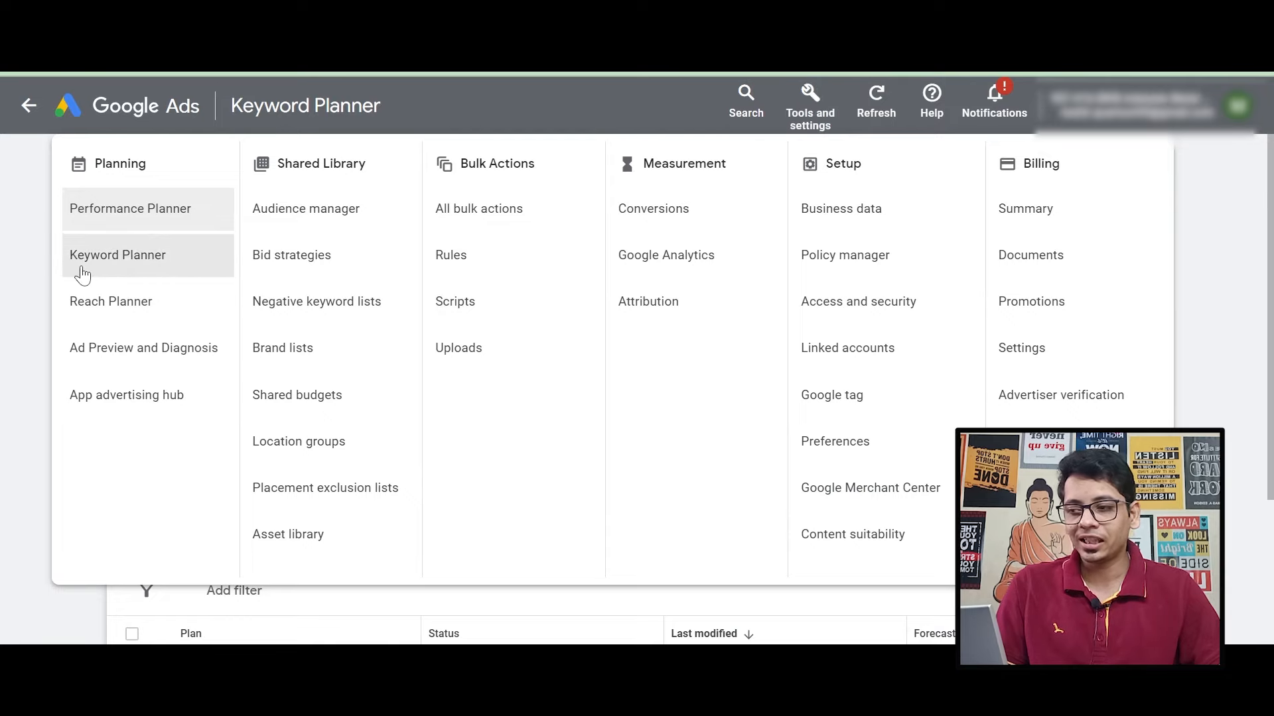
{"action": "left_click", "coordinate": [199, 273]}
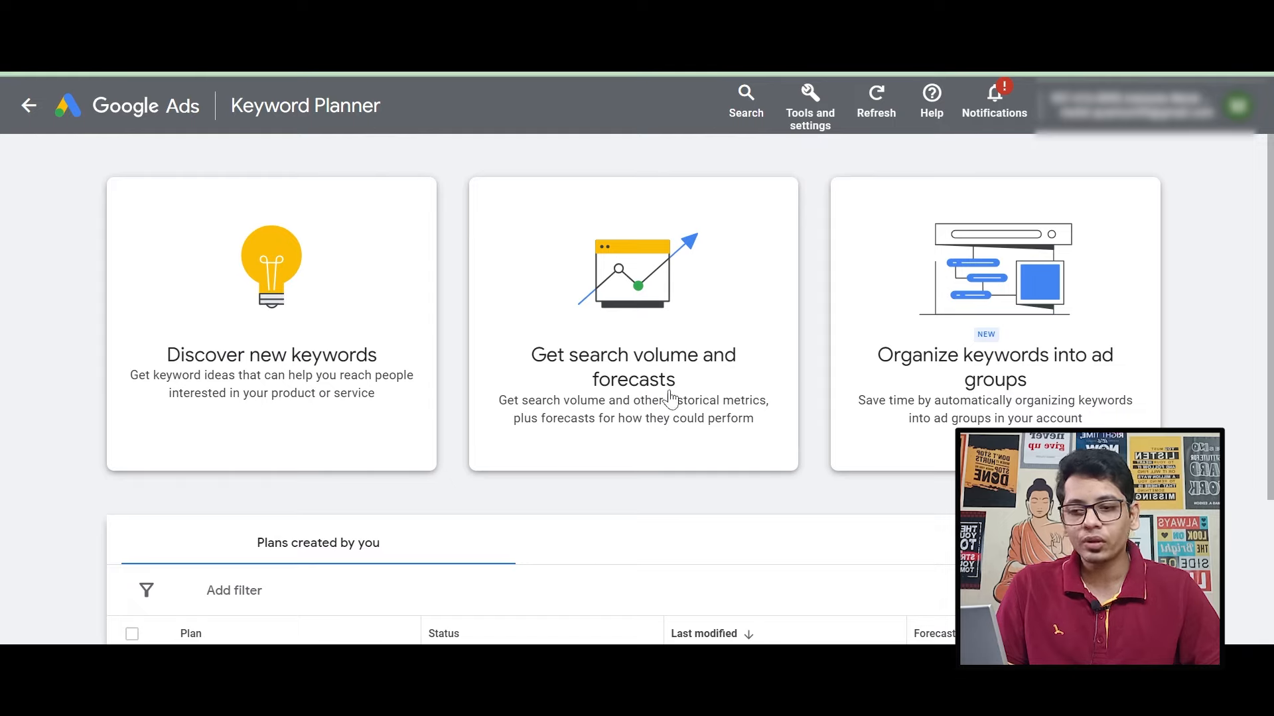
{"action": "left_click", "coordinate": [275, 349]}
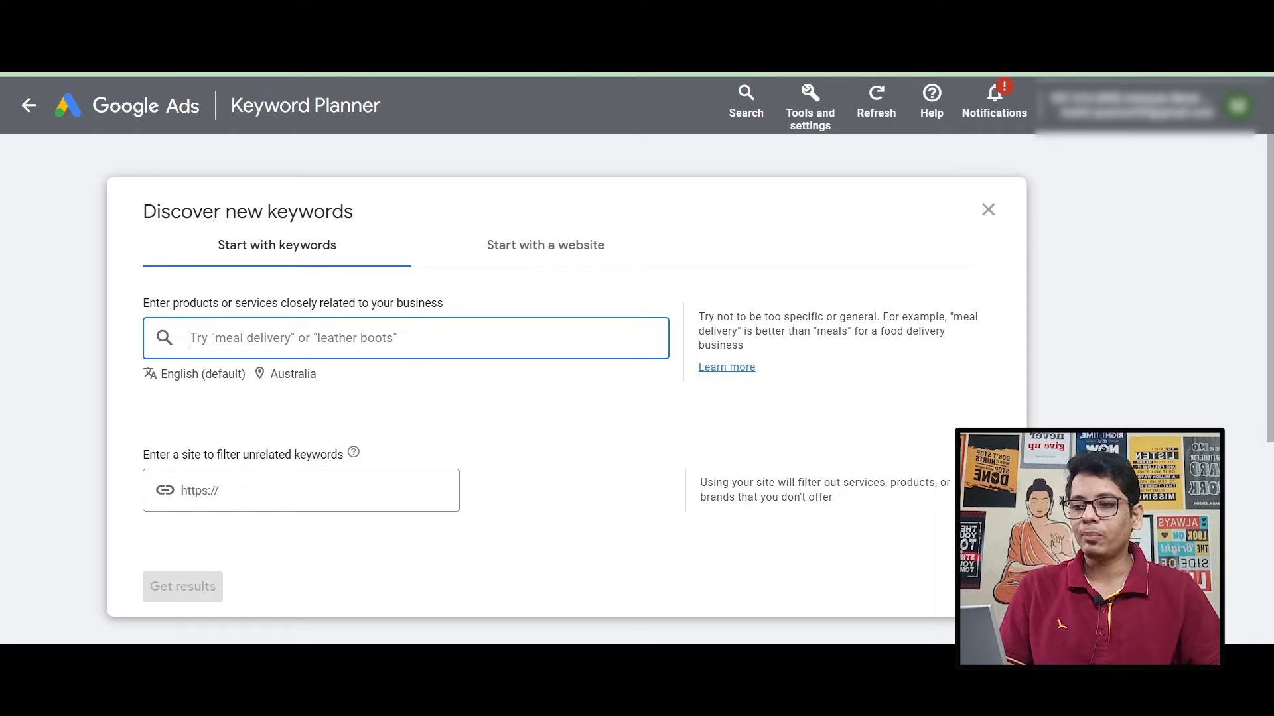
{"action": "left_click", "coordinate": [304, 378]}
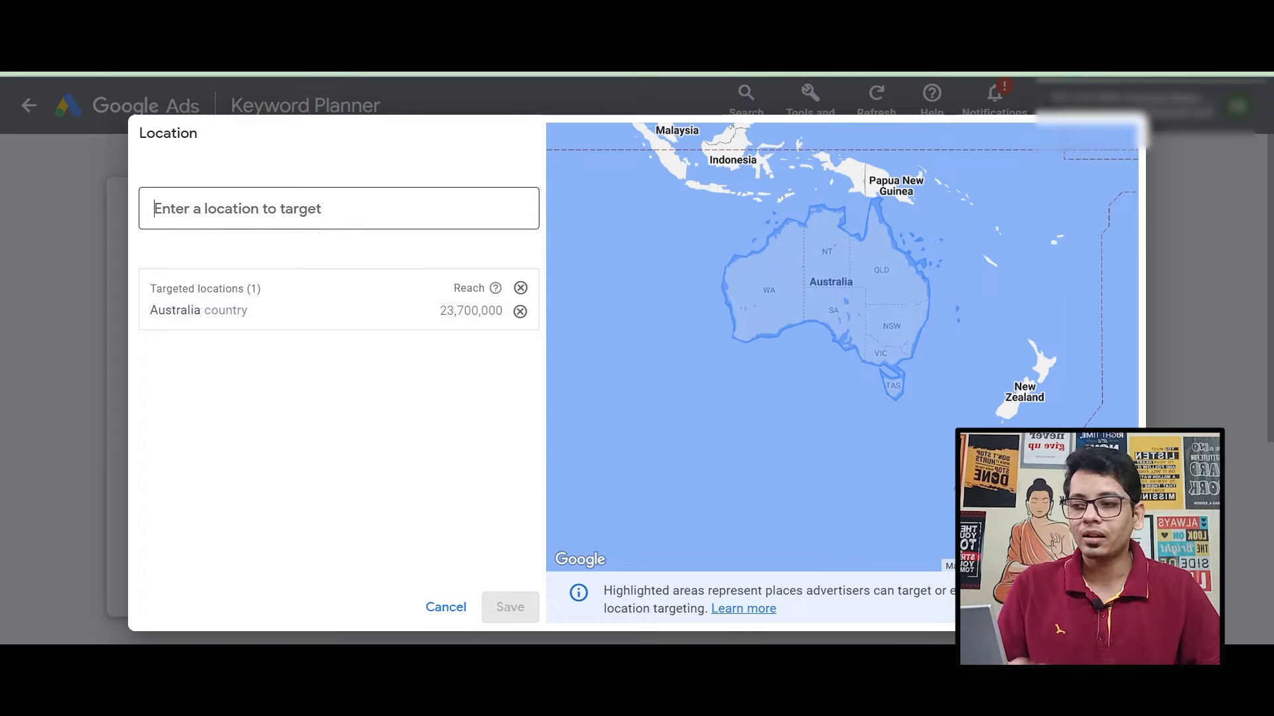
{"action": "left_click", "coordinate": [157, 209]}
{"action": "type", "text": "i"}
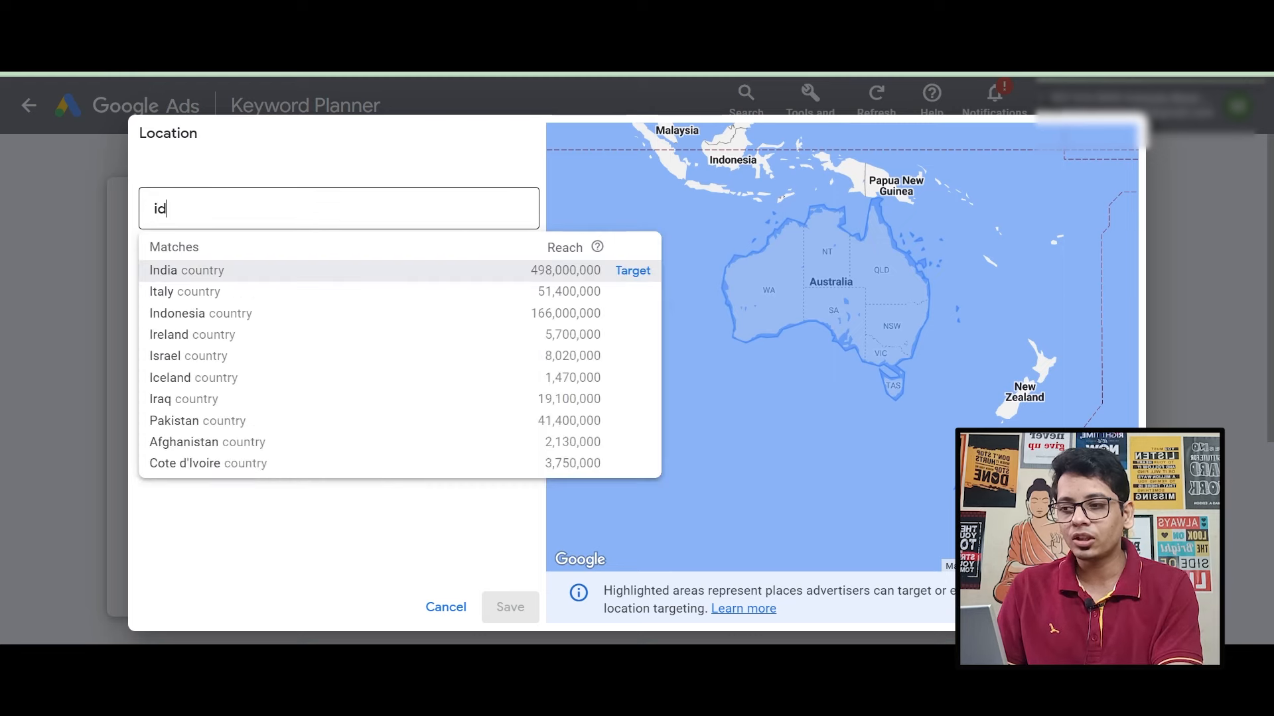
{"action": "mouse_move", "coordinate": [644, 284]}
{"action": "type", "text": "ndia"}
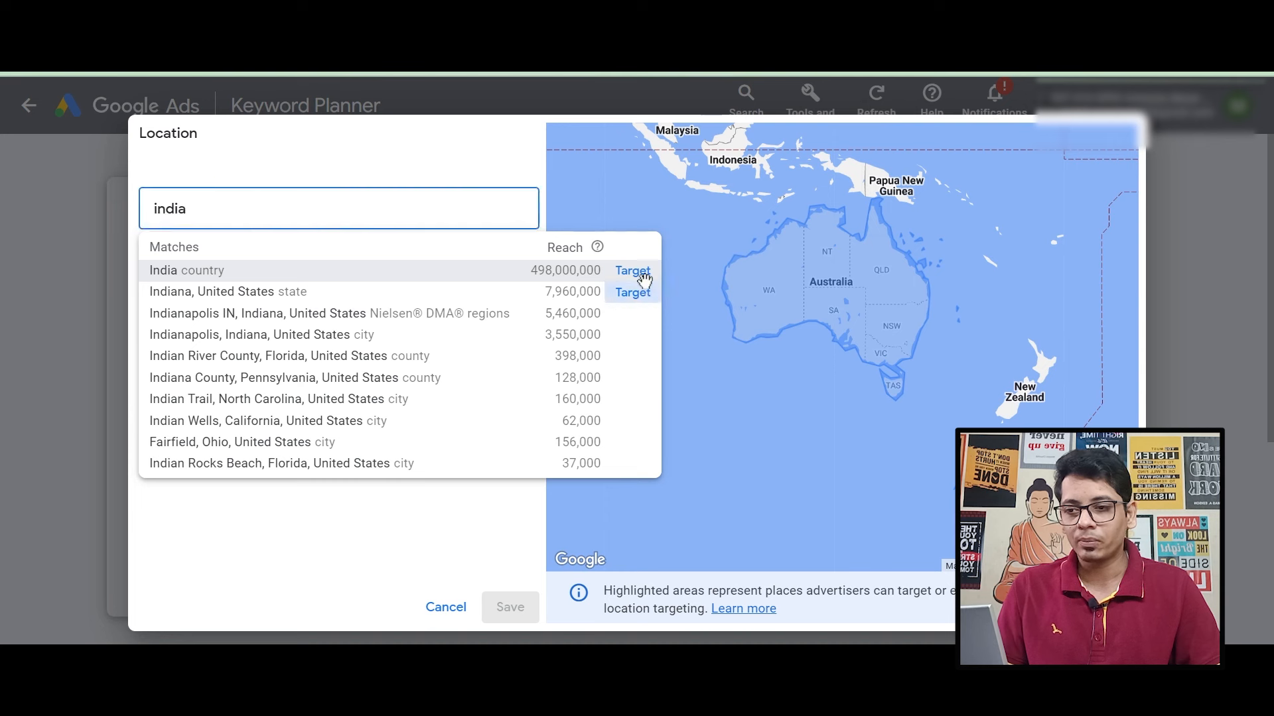
{"action": "left_click", "coordinate": [633, 292]}
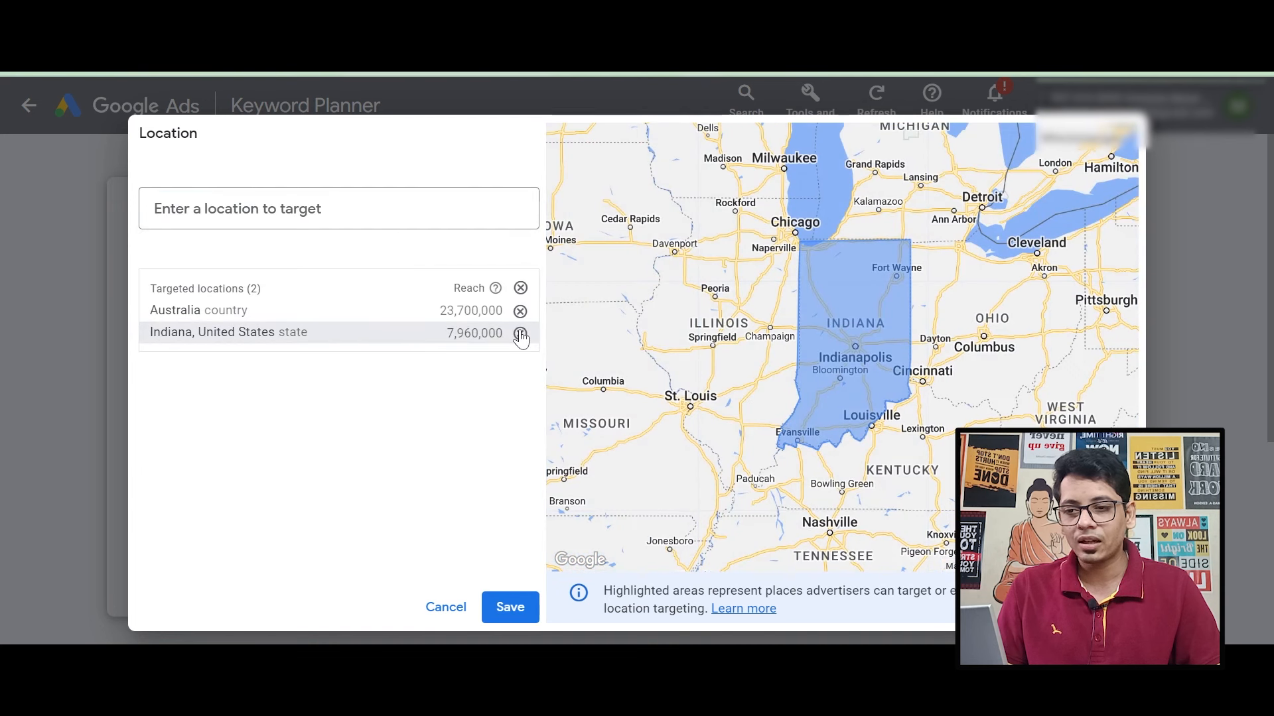
{"action": "left_click", "coordinate": [521, 333]}
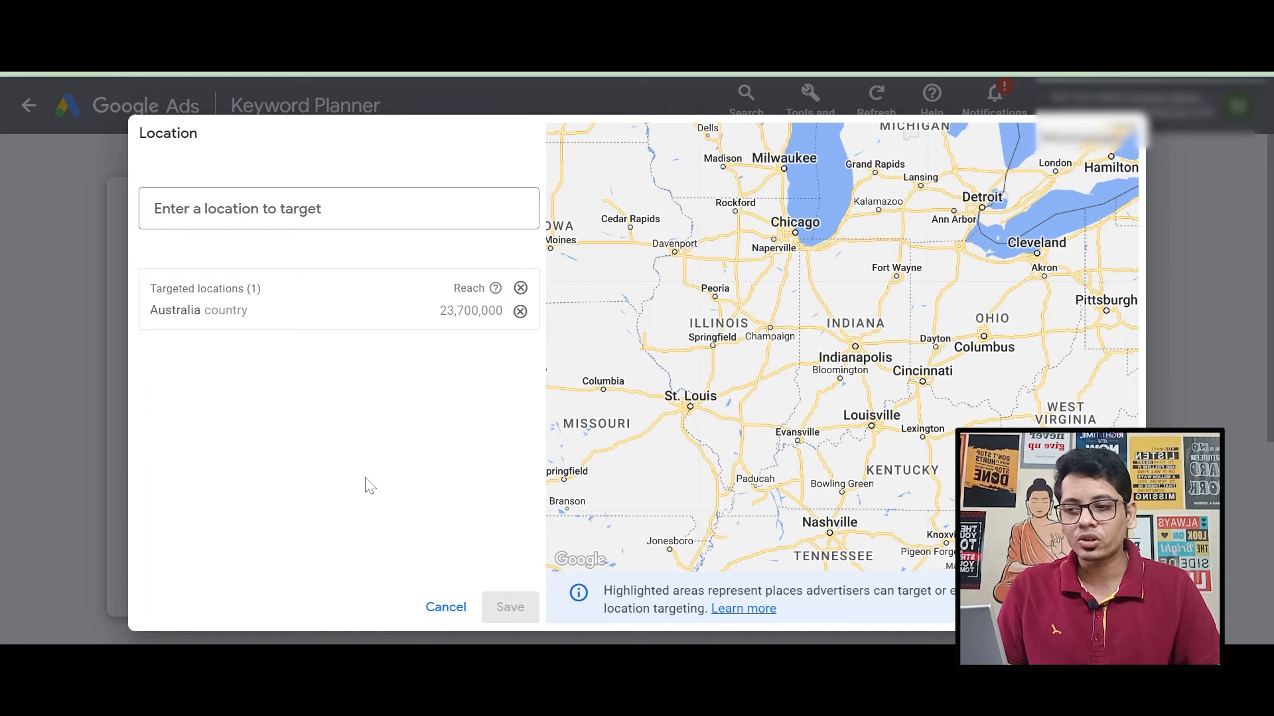
{"action": "left_click", "coordinate": [456, 613]}
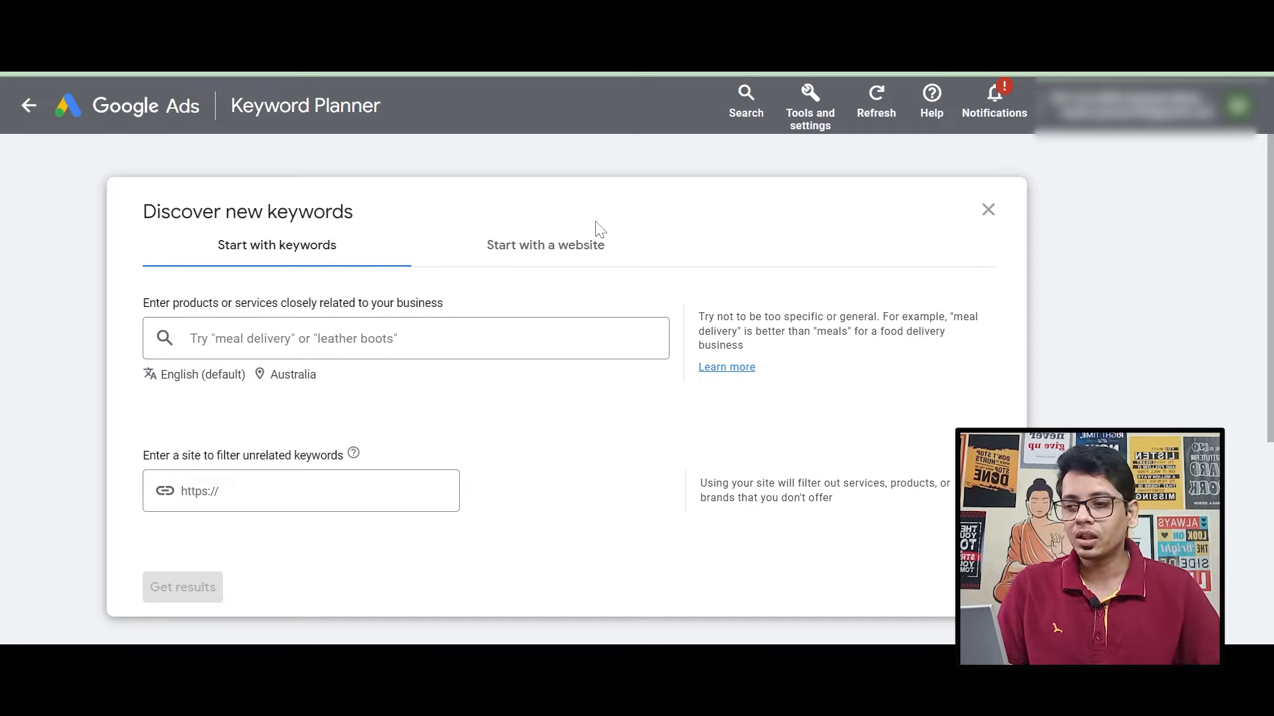
- Paste the copied sheet keywords as the products or services for Australia and get the keyword results
{"action": "left_click", "coordinate": [338, 339]}
{"action": "key", "text": "ctrl+v"}
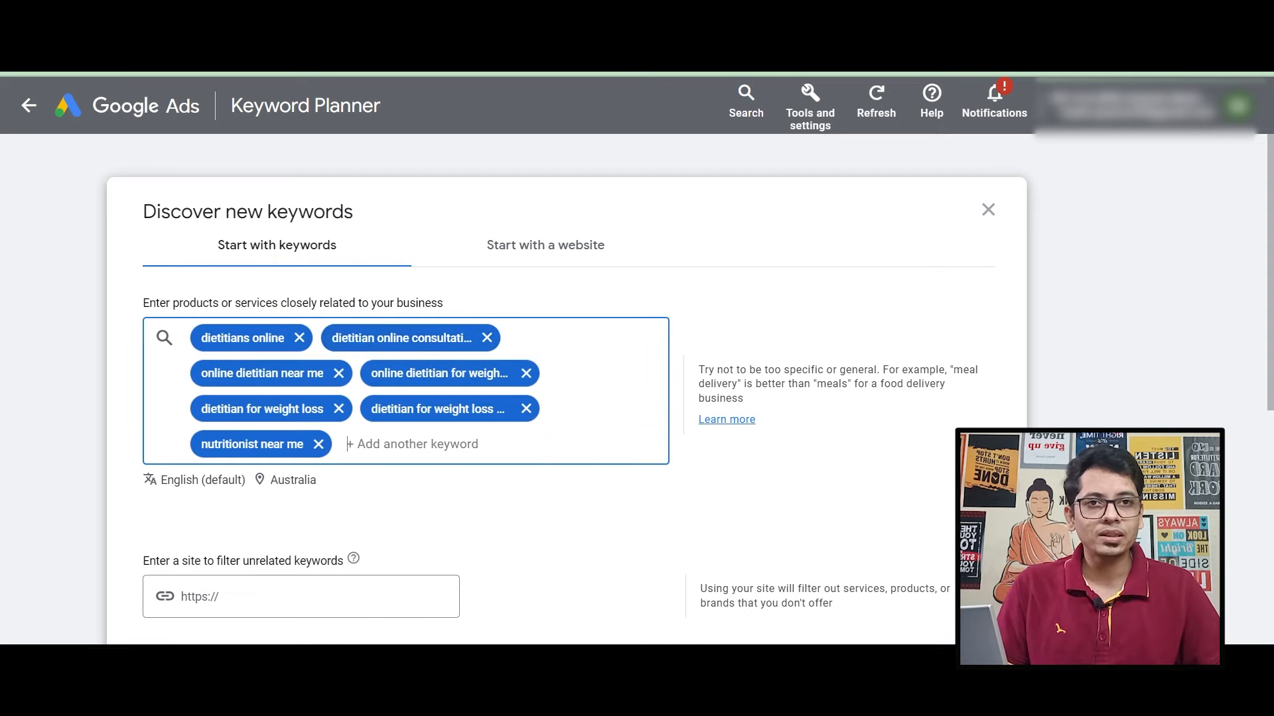
{"action": "scroll", "coordinate": [622, 475], "scroll_direction": "down", "scroll_amount": 4}
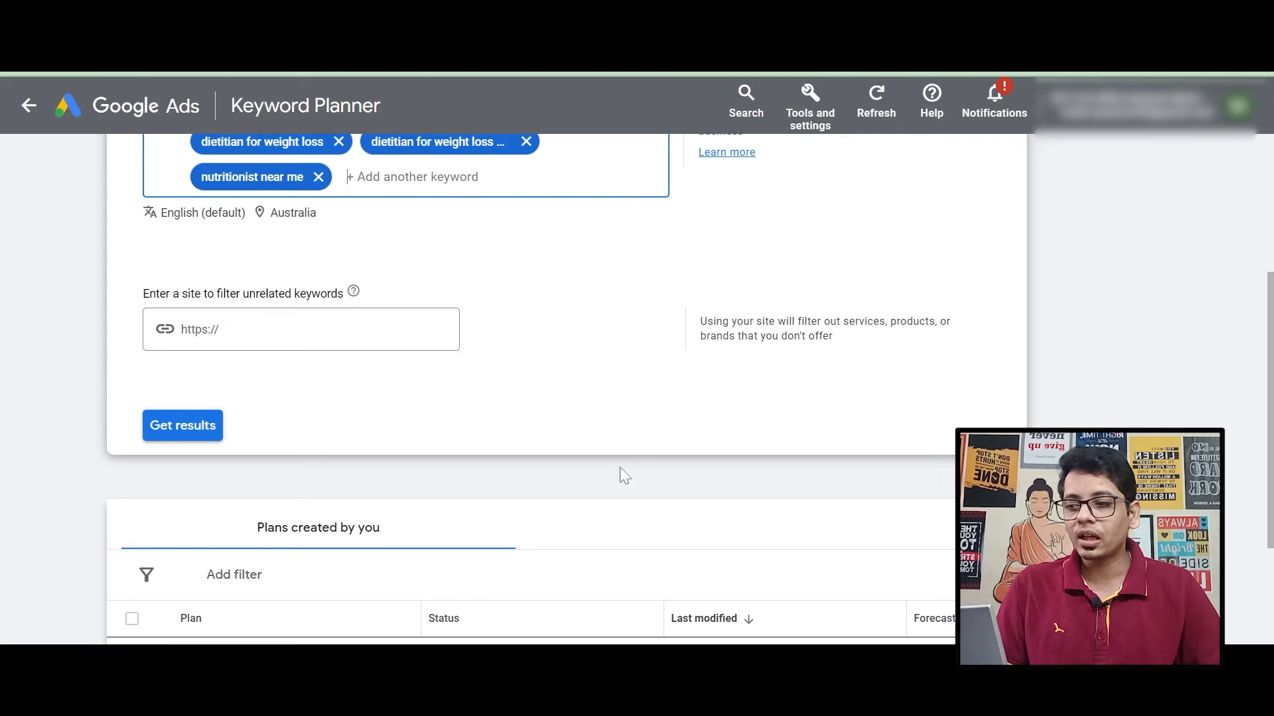
{"action": "left_click", "coordinate": [193, 425]}
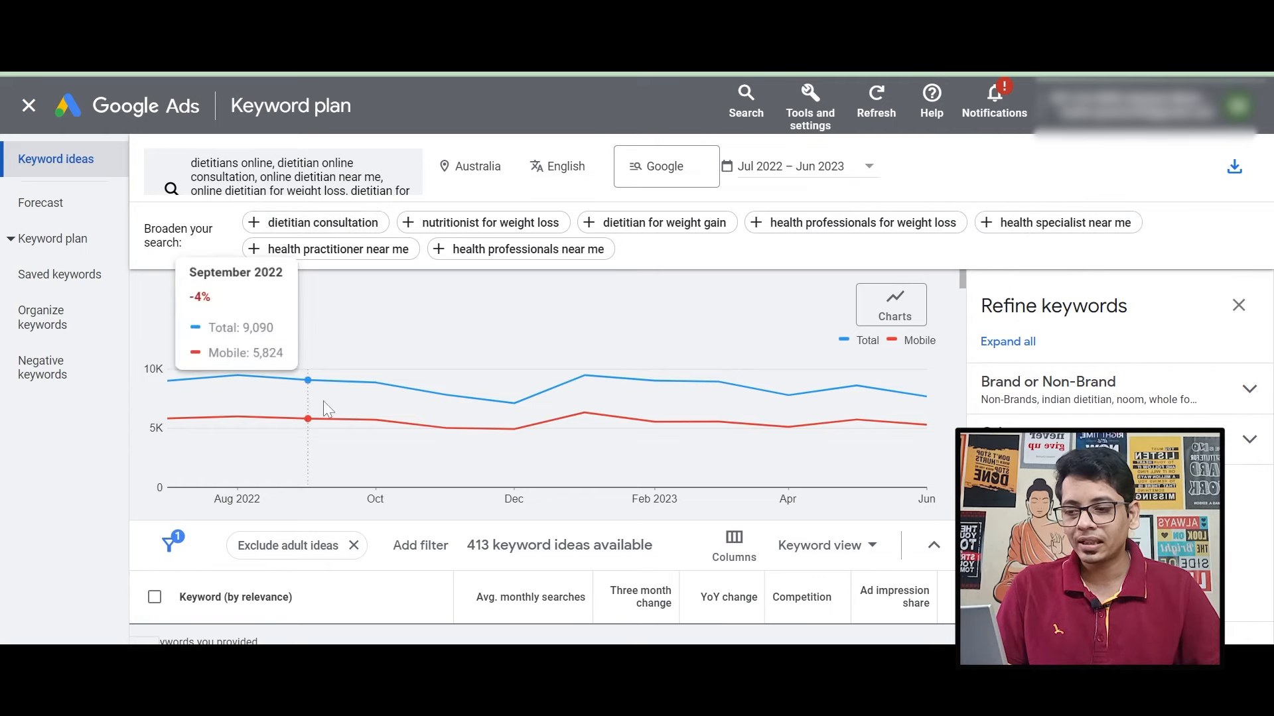
- Examine the results table, comparing the "Keywords you provided" section with the "Keyword ideas" section
{"action": "scroll", "coordinate": [323, 406], "scroll_direction": "down", "scroll_amount": 2}
{"action": "scroll", "coordinate": [325, 408], "scroll_direction": "down", "scroll_amount": 2}
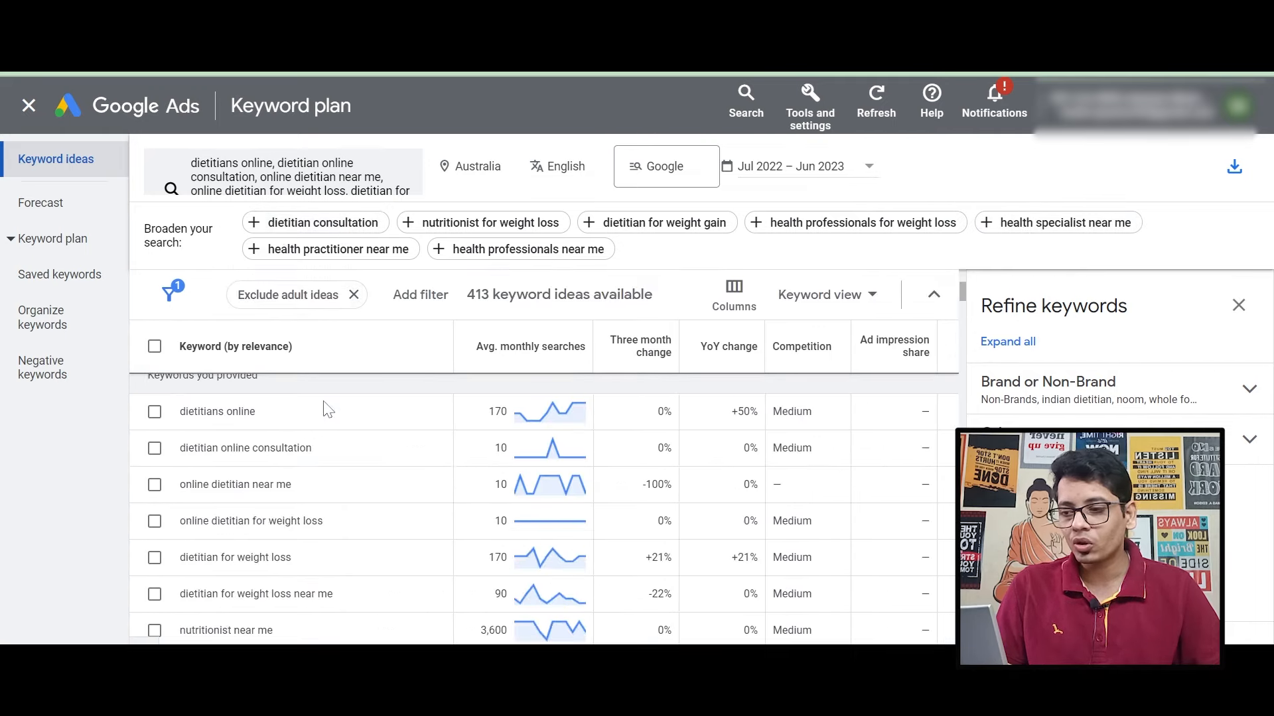
{"action": "scroll", "coordinate": [324, 406], "scroll_direction": "up", "scroll_amount": 2}
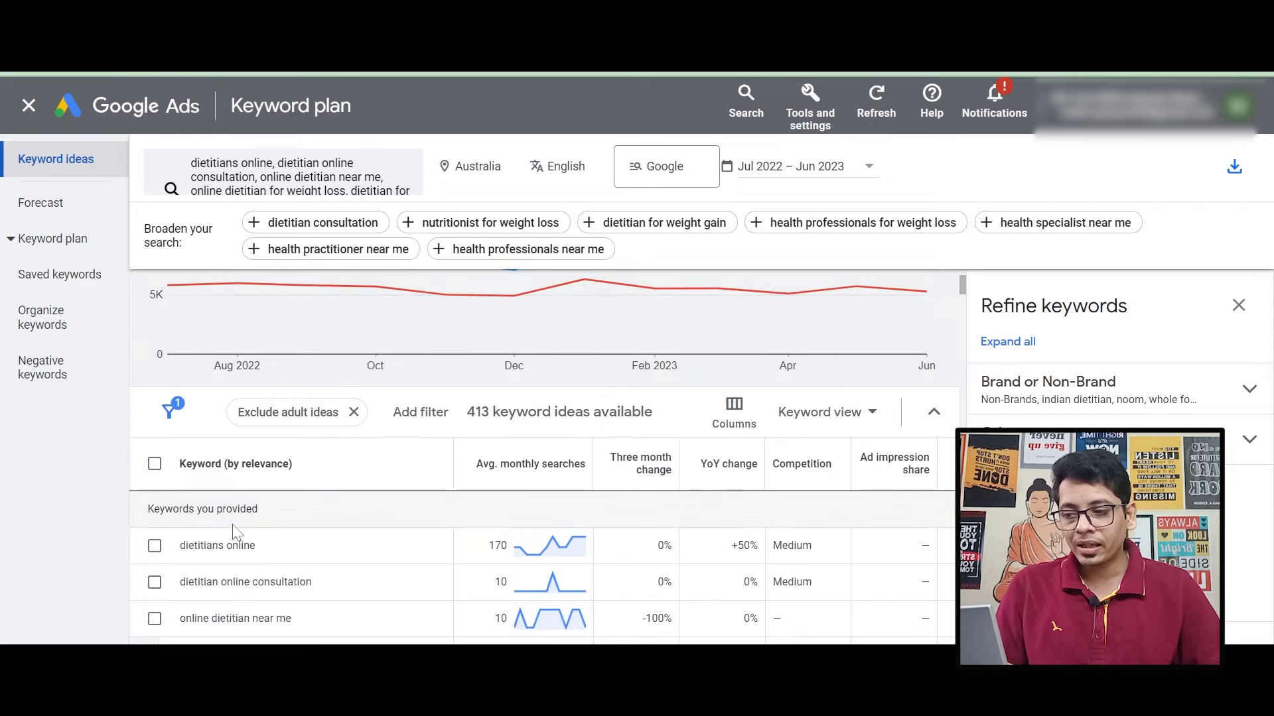
{"action": "left_click_drag", "start_coordinate": [145, 511], "coordinate": [272, 513]}
{"action": "scroll", "coordinate": [345, 511], "scroll_direction": "down", "scroll_amount": 2}
{"action": "scroll", "coordinate": [345, 511], "scroll_direction": "down", "scroll_amount": 2}
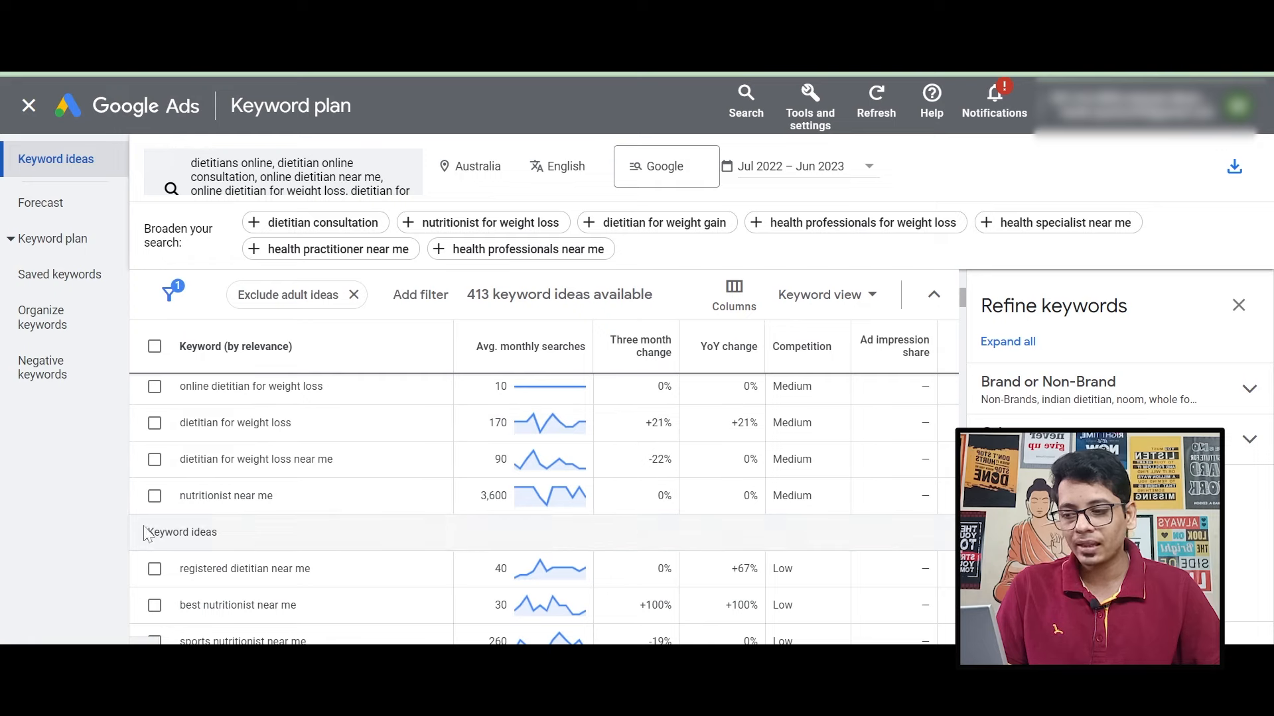
{"action": "left_click_drag", "start_coordinate": [145, 535], "coordinate": [218, 533]}
{"action": "scroll", "coordinate": [327, 461], "scroll_direction": "up", "scroll_amount": 5}
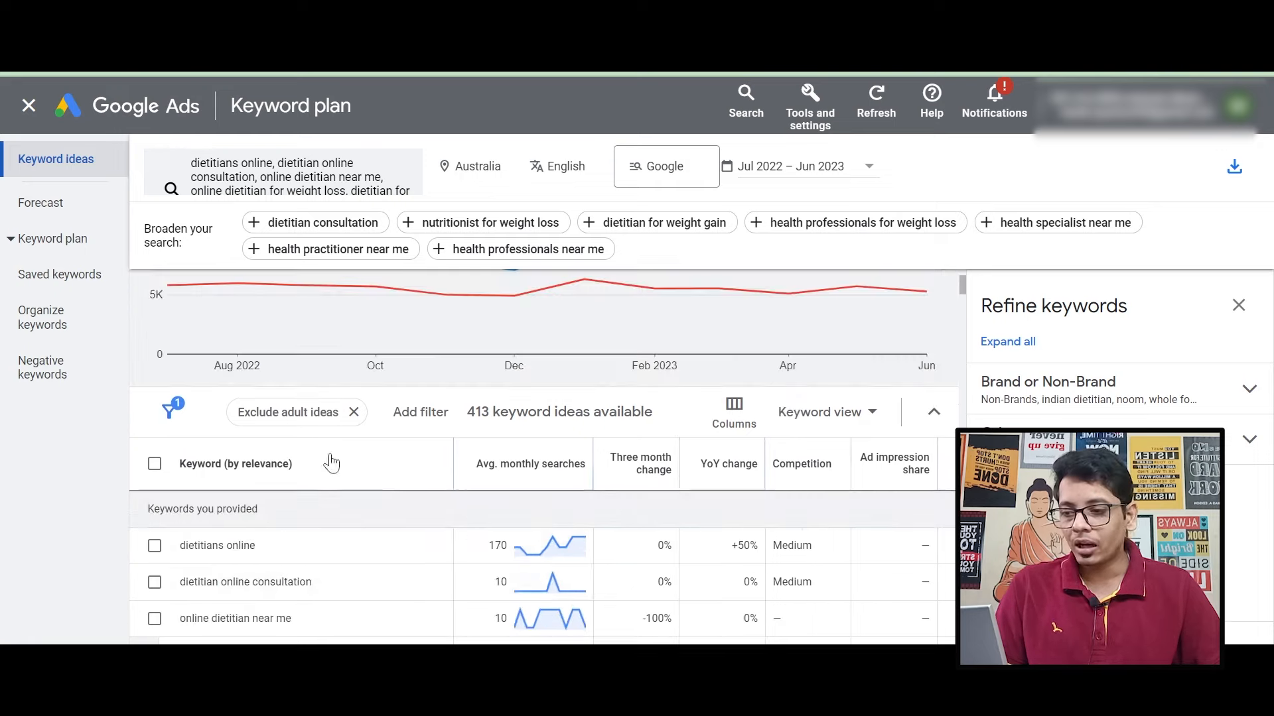
{"action": "scroll", "coordinate": [331, 531], "scroll_direction": "down", "scroll_amount": 2}
{"action": "scroll", "coordinate": [335, 551], "scroll_direction": "up", "scroll_amount": 2}
- Examine the average monthly searches for "dietitians online" and the searches and three month change for "online dietitian near me"
{"action": "mouse_move", "coordinate": [481, 473]}
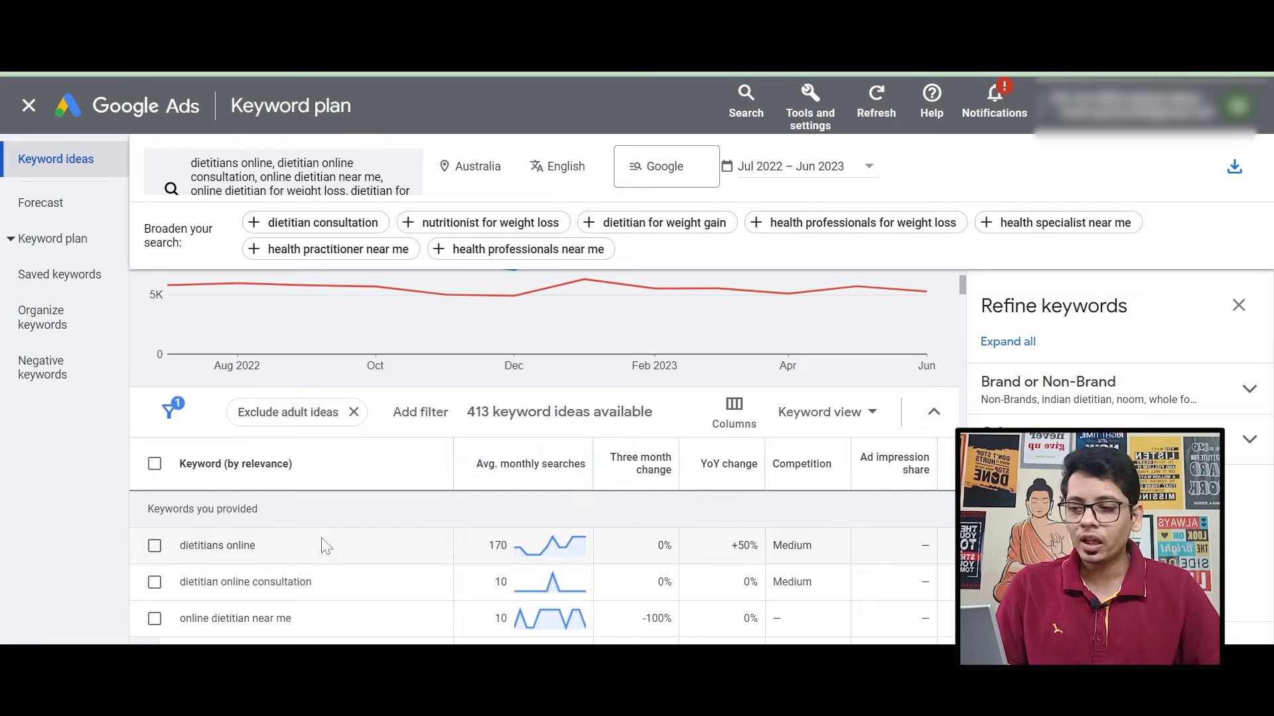
{"action": "left_click_drag", "start_coordinate": [257, 546], "coordinate": [185, 545]}
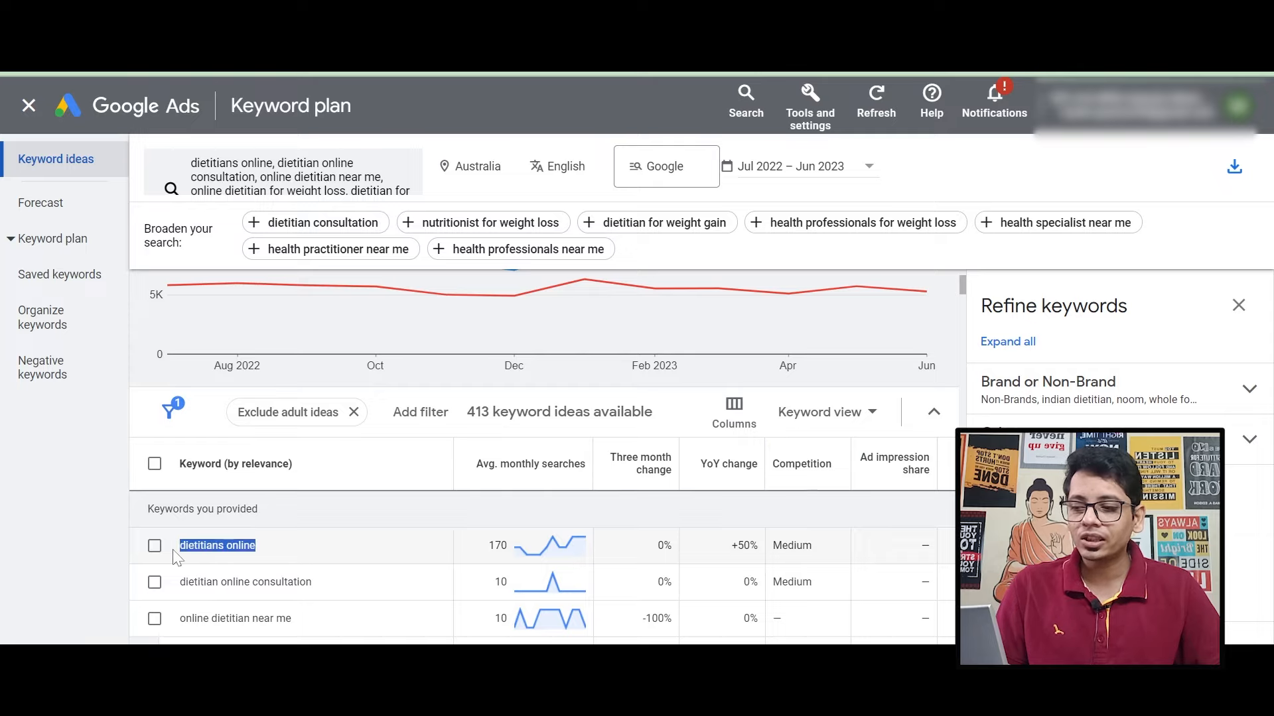
{"action": "double_click", "coordinate": [497, 545]}
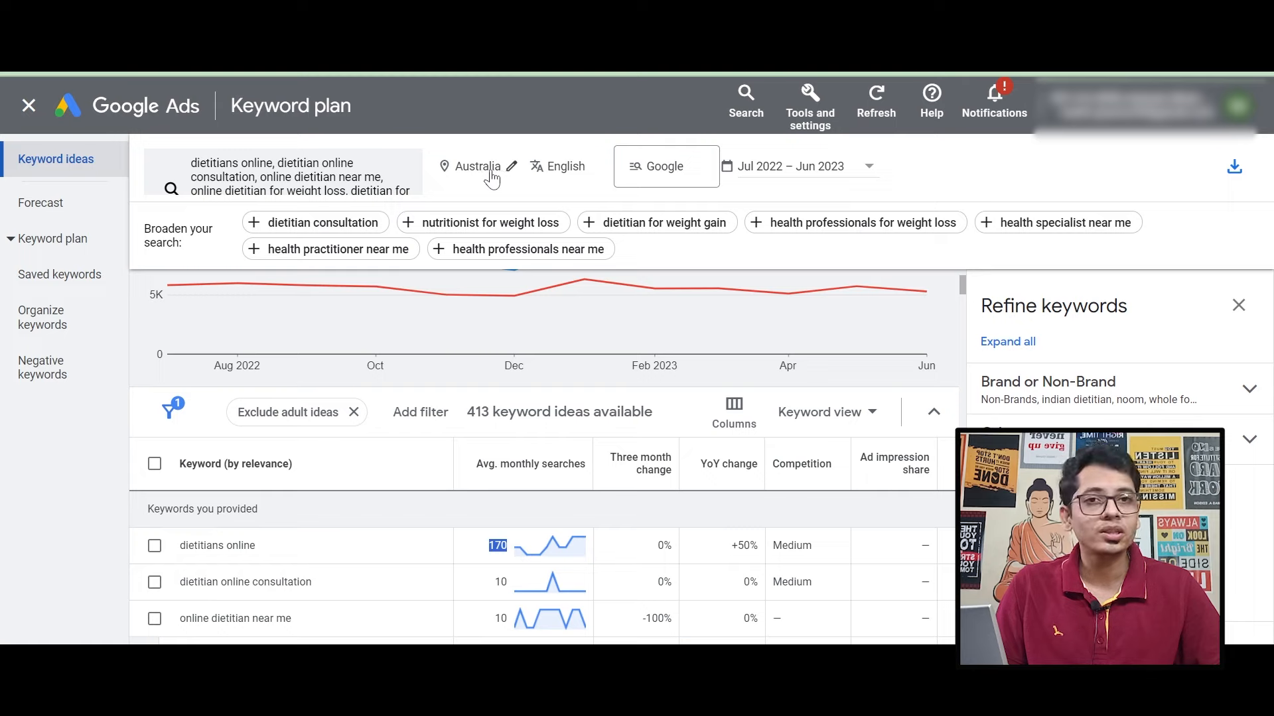
{"action": "mouse_move", "coordinate": [583, 466]}
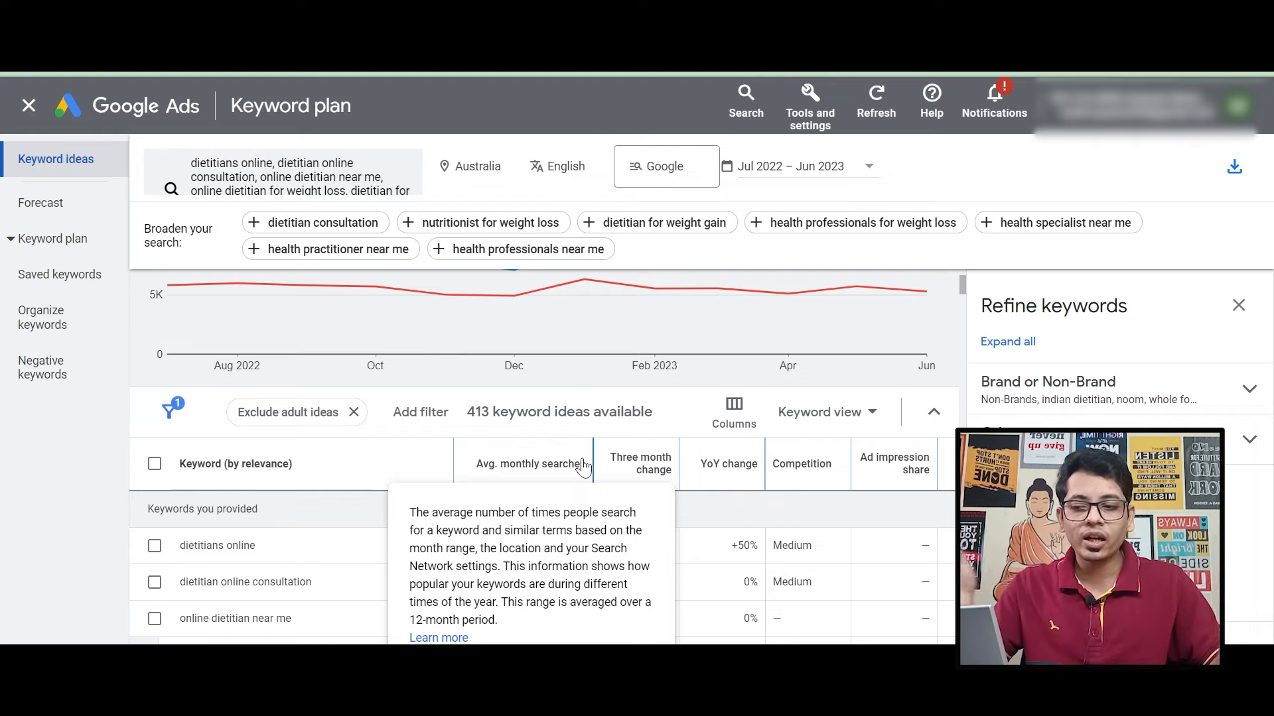
{"action": "double_click", "coordinate": [499, 552]}
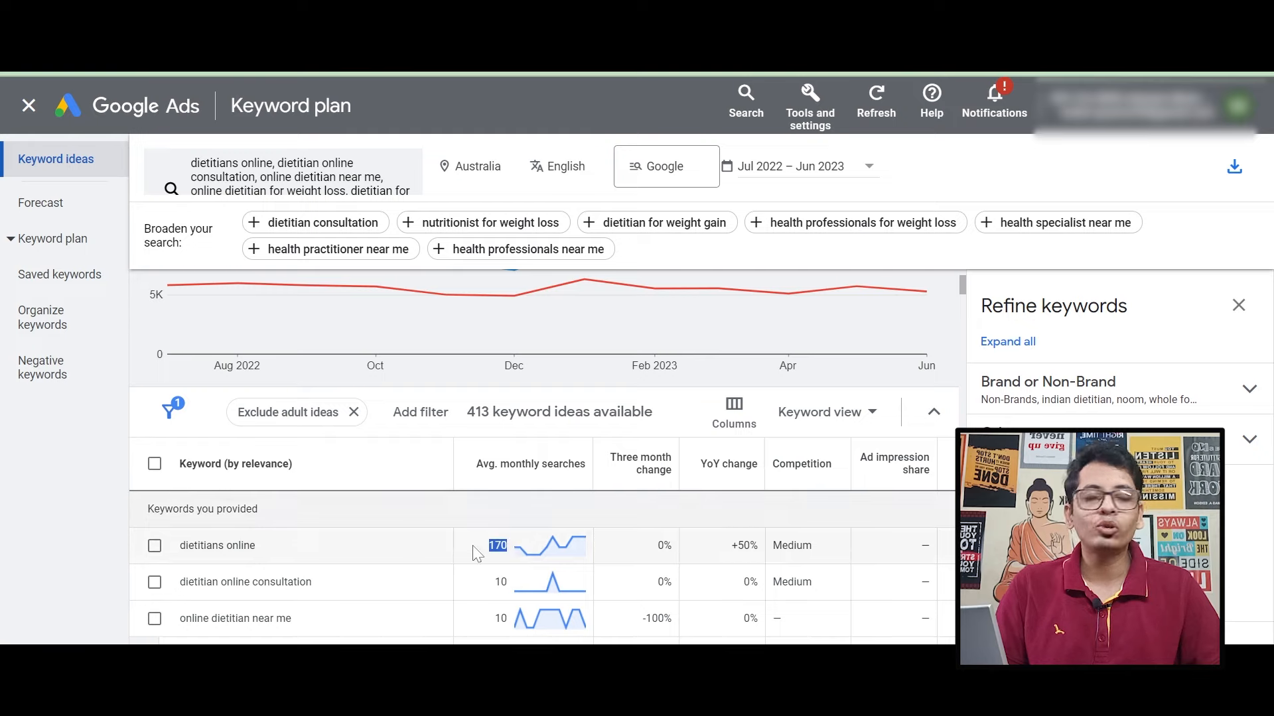
{"action": "mouse_move", "coordinate": [663, 458]}
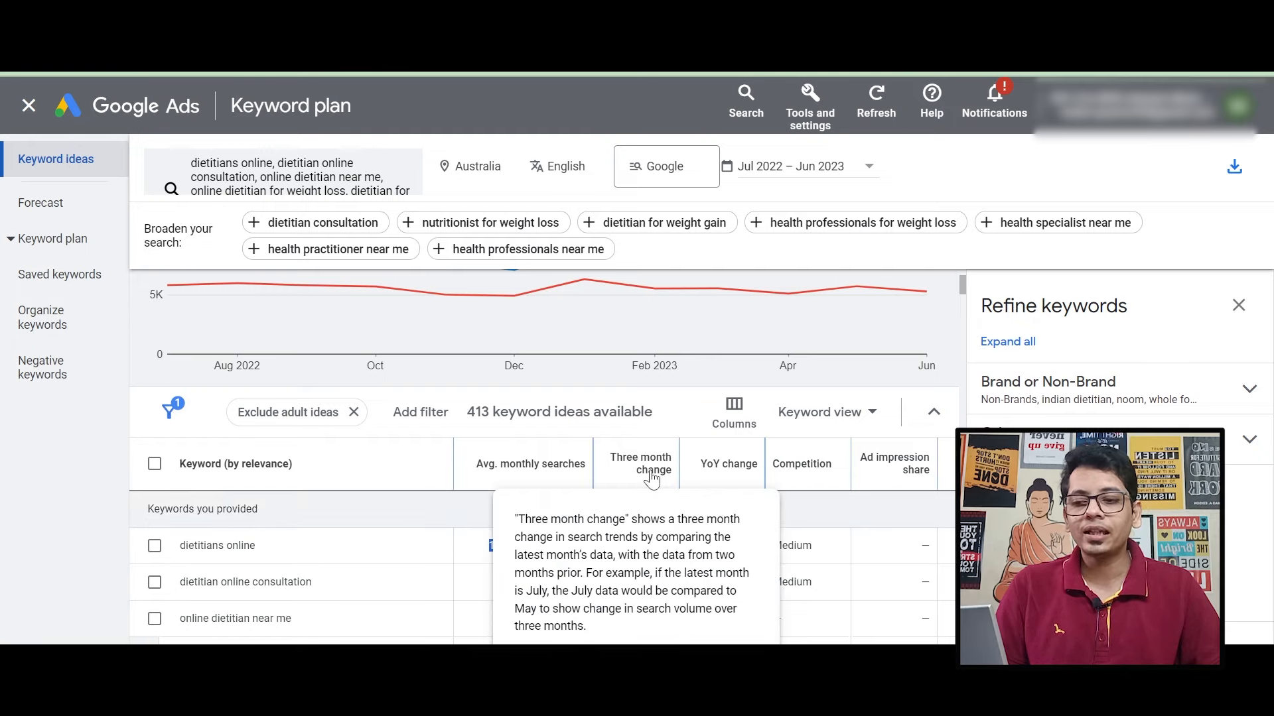
{"action": "scroll", "coordinate": [663, 458], "scroll_direction": "down", "scroll_amount": 2}
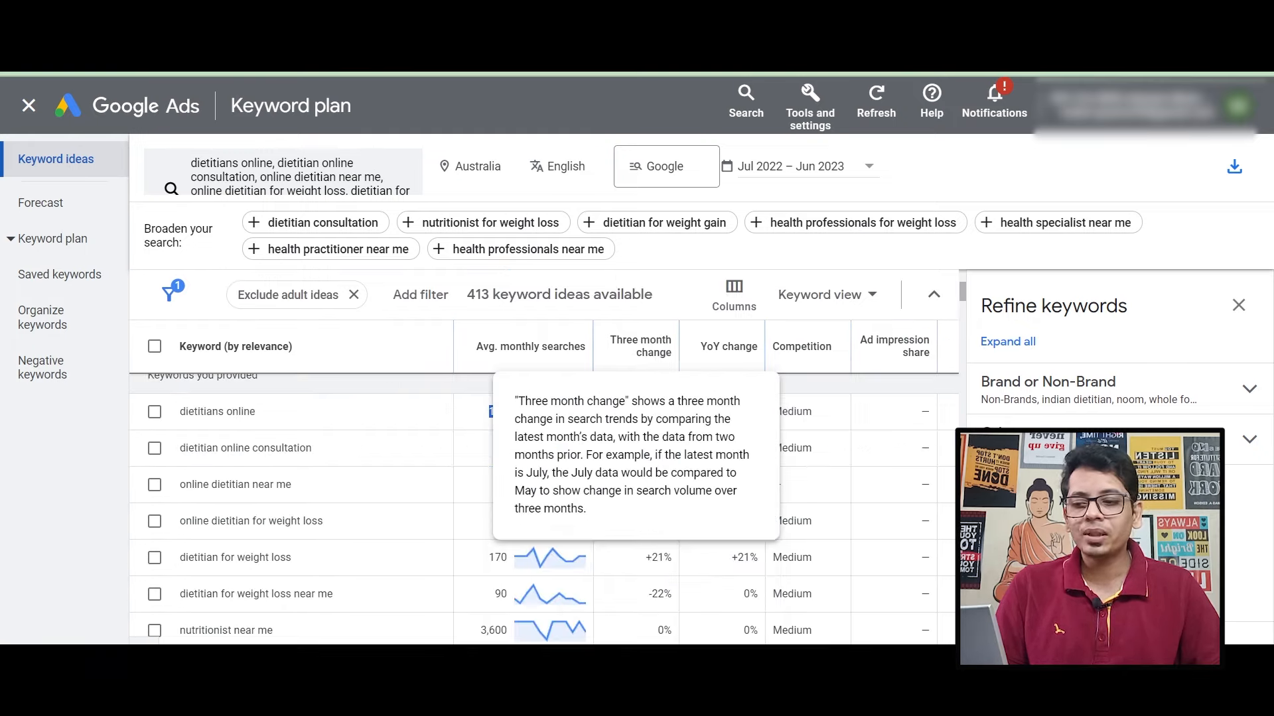
{"action": "left_click", "coordinate": [60, 456]}
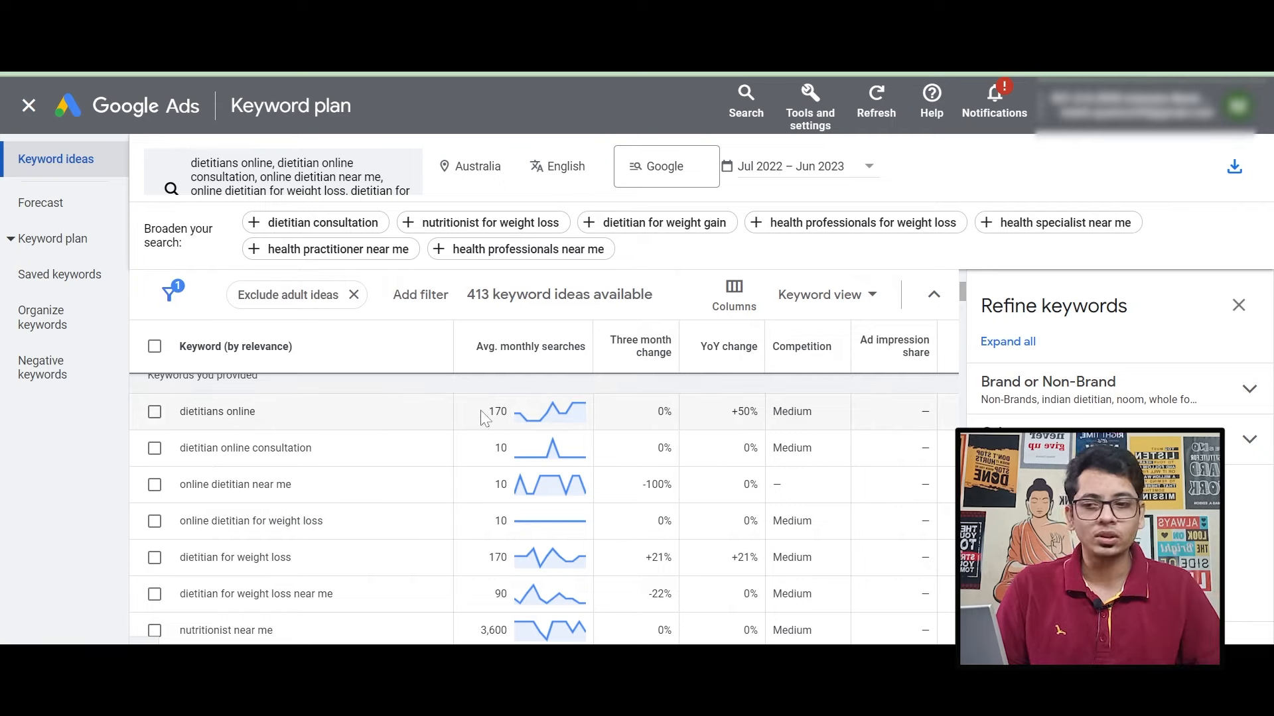
{"action": "left_click_drag", "start_coordinate": [181, 491], "coordinate": [293, 484]}
{"action": "left_click_drag", "start_coordinate": [494, 484], "coordinate": [514, 490]}
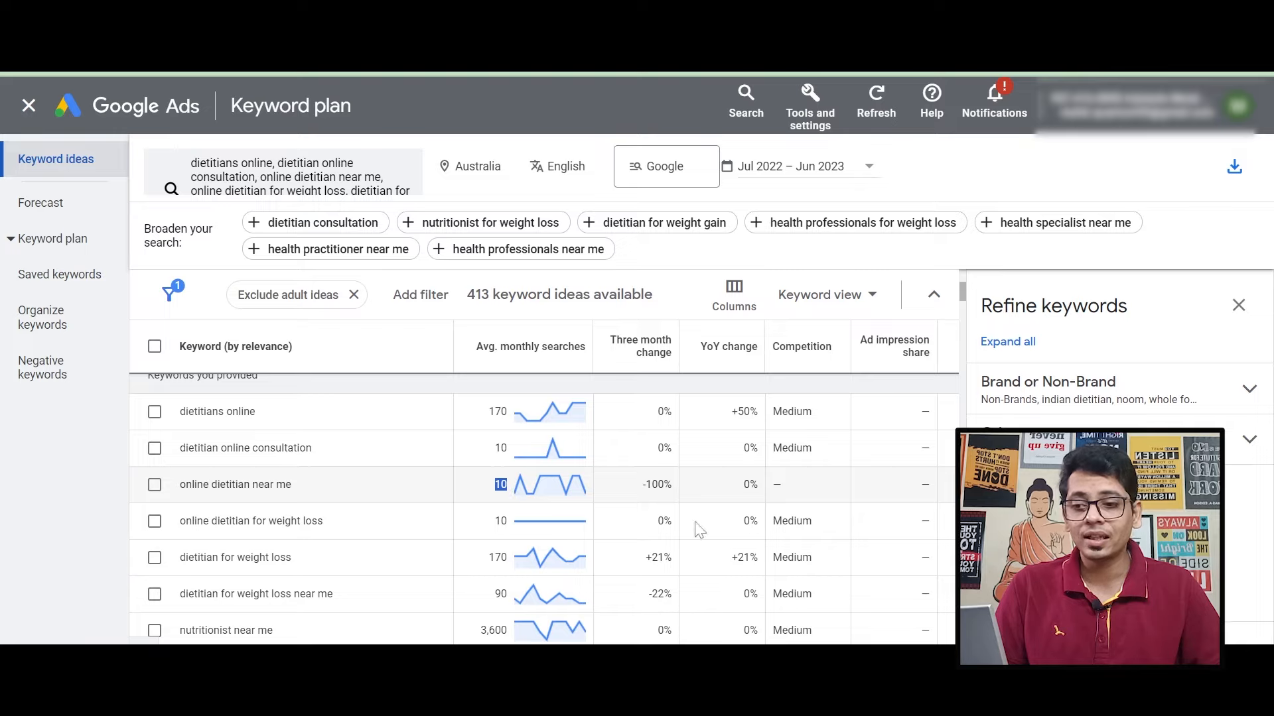
{"action": "left_click", "coordinate": [641, 493]}
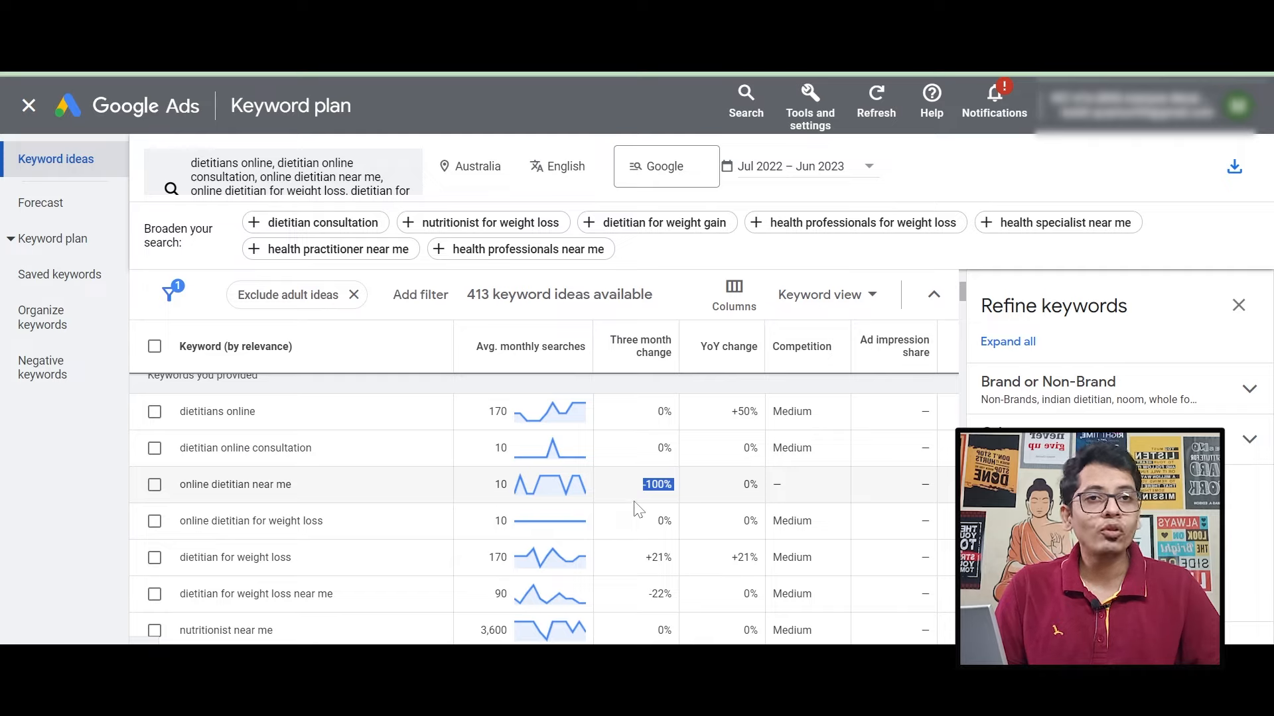
- Examine the average monthly searches and year-over-year change for the keyword "online dietitian near me"
{"action": "left_click_drag", "start_coordinate": [338, 485], "coordinate": [163, 488]}
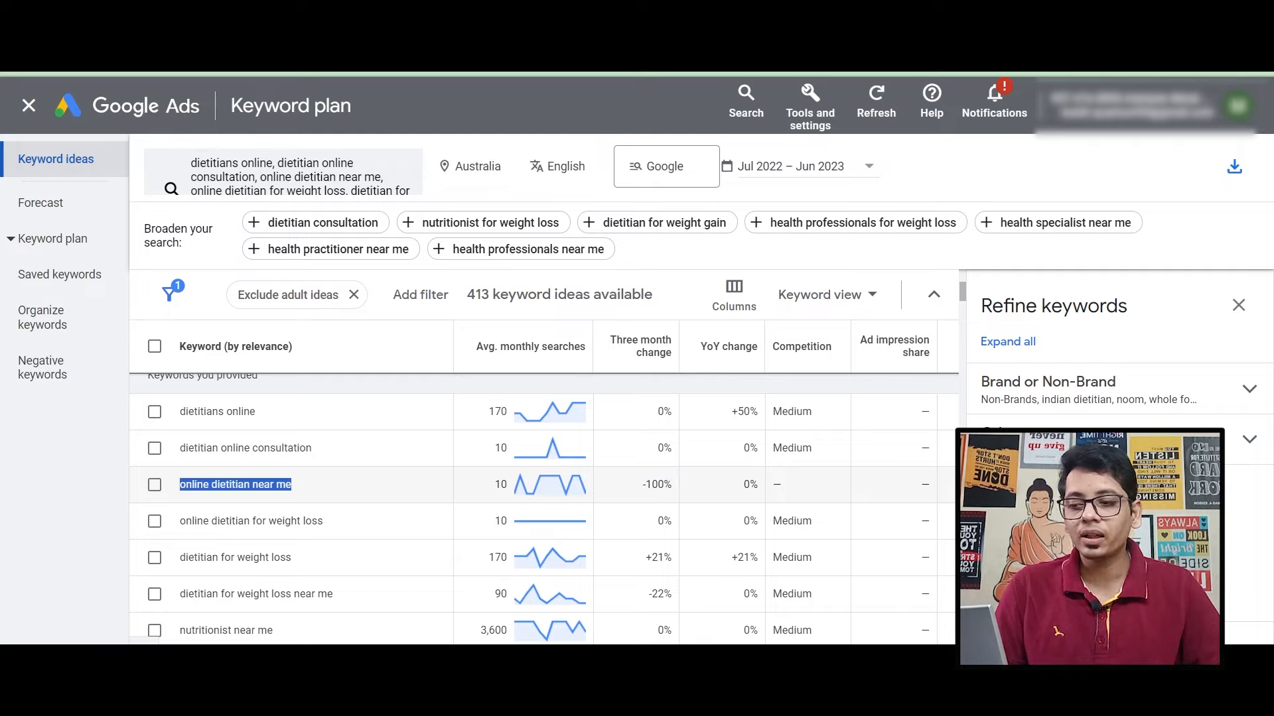
{"action": "double_click", "coordinate": [499, 485]}
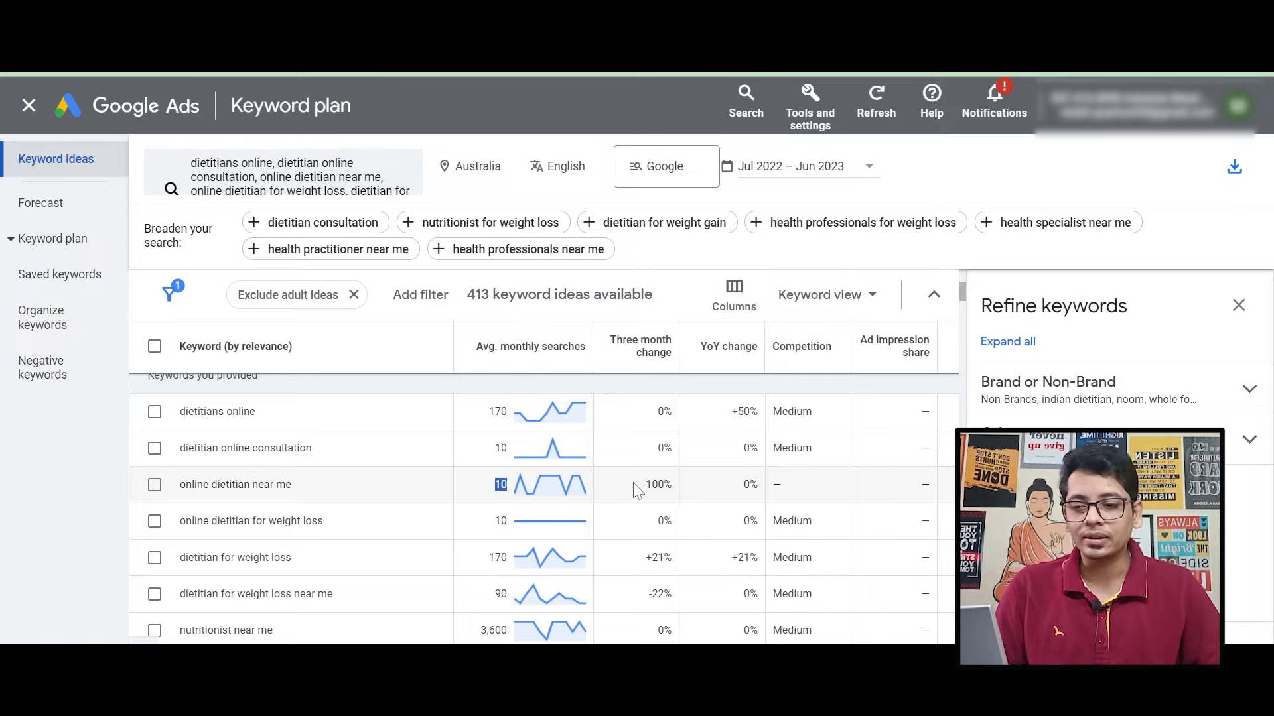
{"action": "mouse_move", "coordinate": [729, 347]}
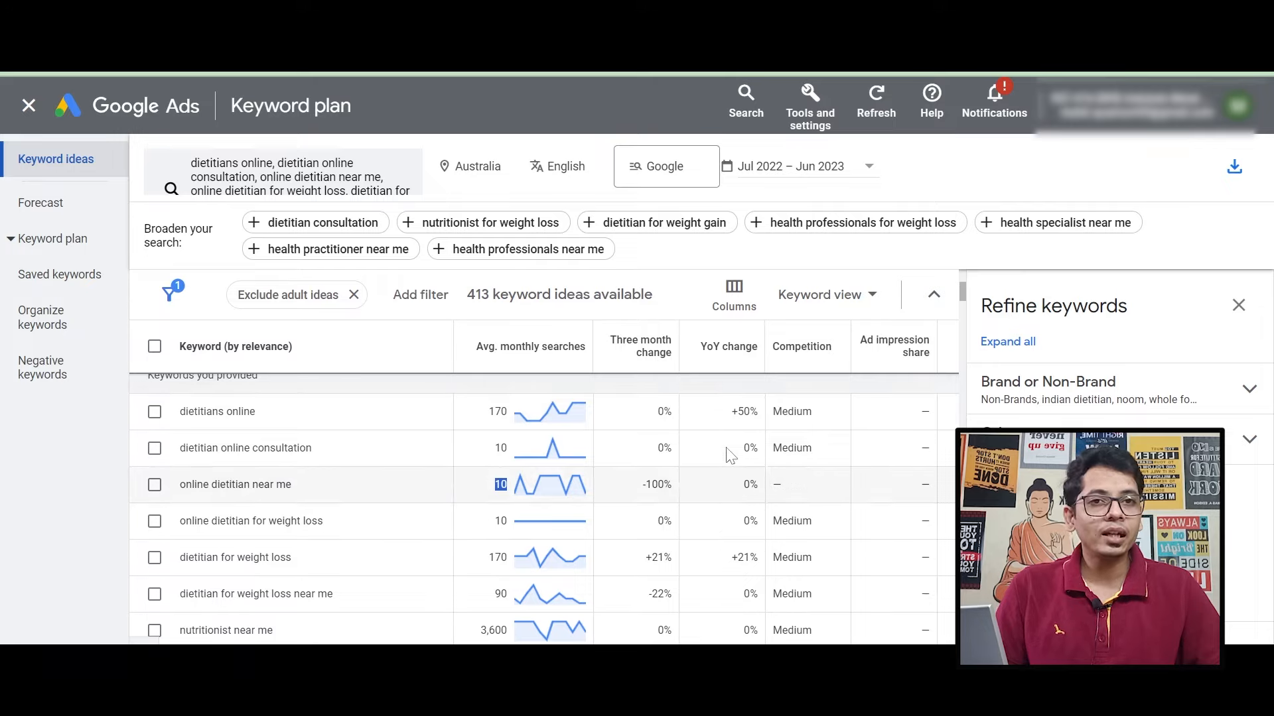
{"action": "double_click", "coordinate": [747, 484]}
{"action": "mouse_move", "coordinate": [731, 350]}
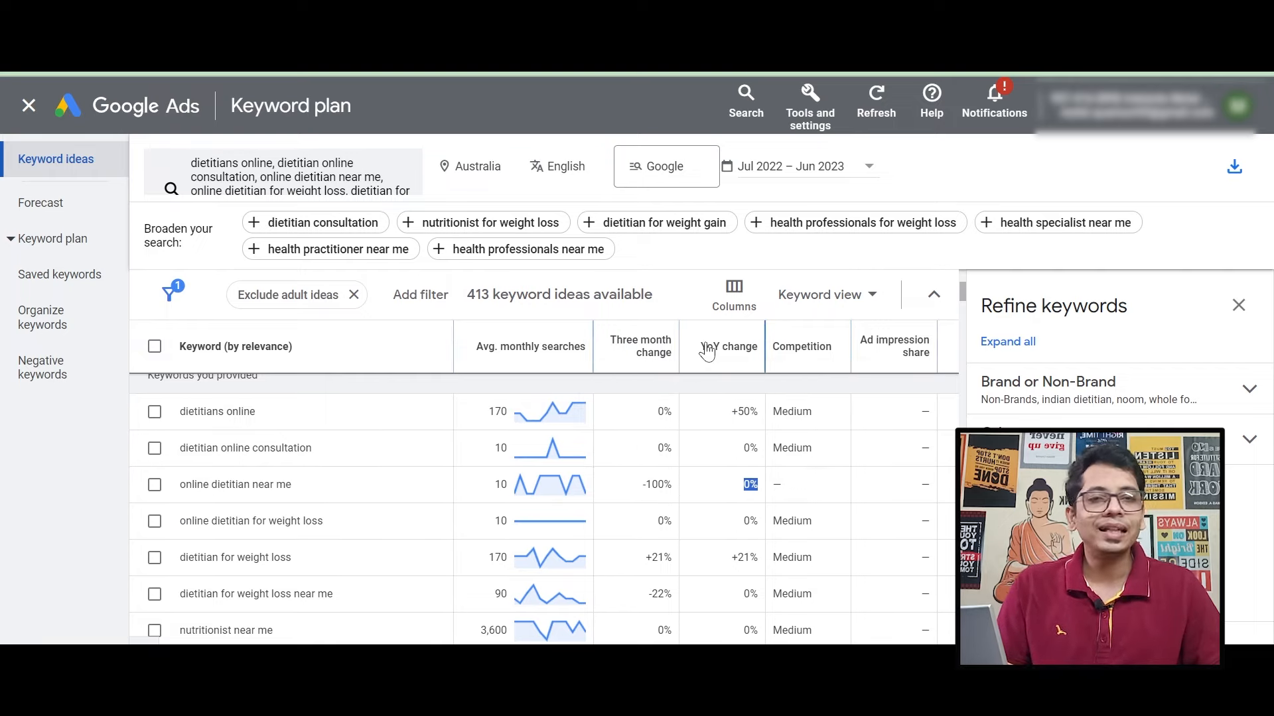
- Compare the competition levels of the provided keywords with those under "Keyword ideas"
{"action": "mouse_move", "coordinate": [813, 362]}
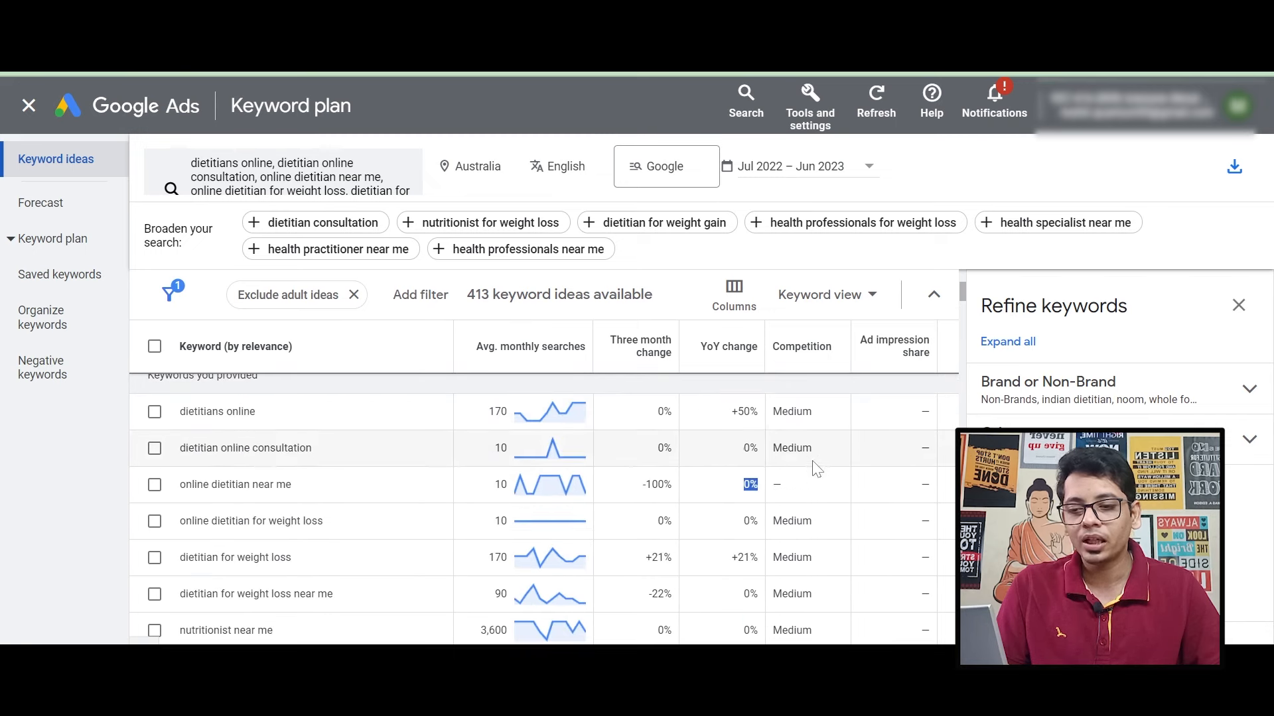
{"action": "double_click", "coordinate": [783, 492]}
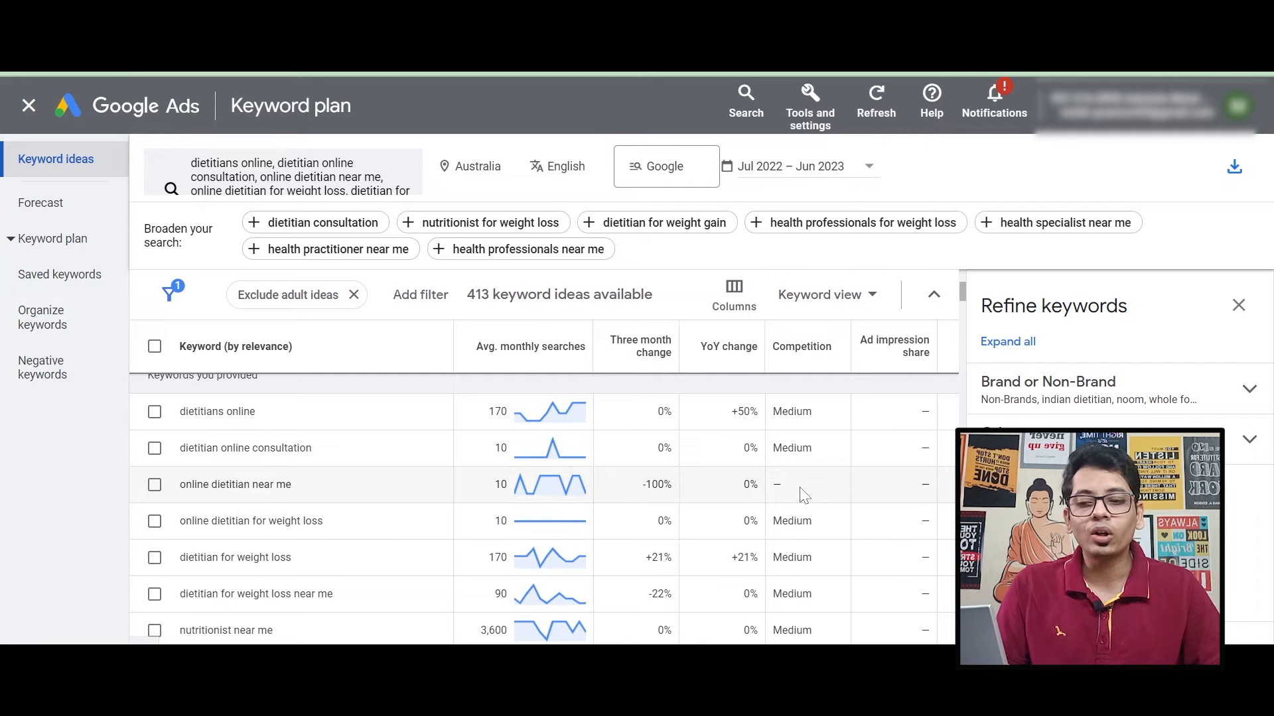
{"action": "scroll", "coordinate": [799, 491], "scroll_direction": "down", "scroll_amount": 2}
{"action": "scroll", "coordinate": [802, 493], "scroll_direction": "up", "scroll_amount": 2}
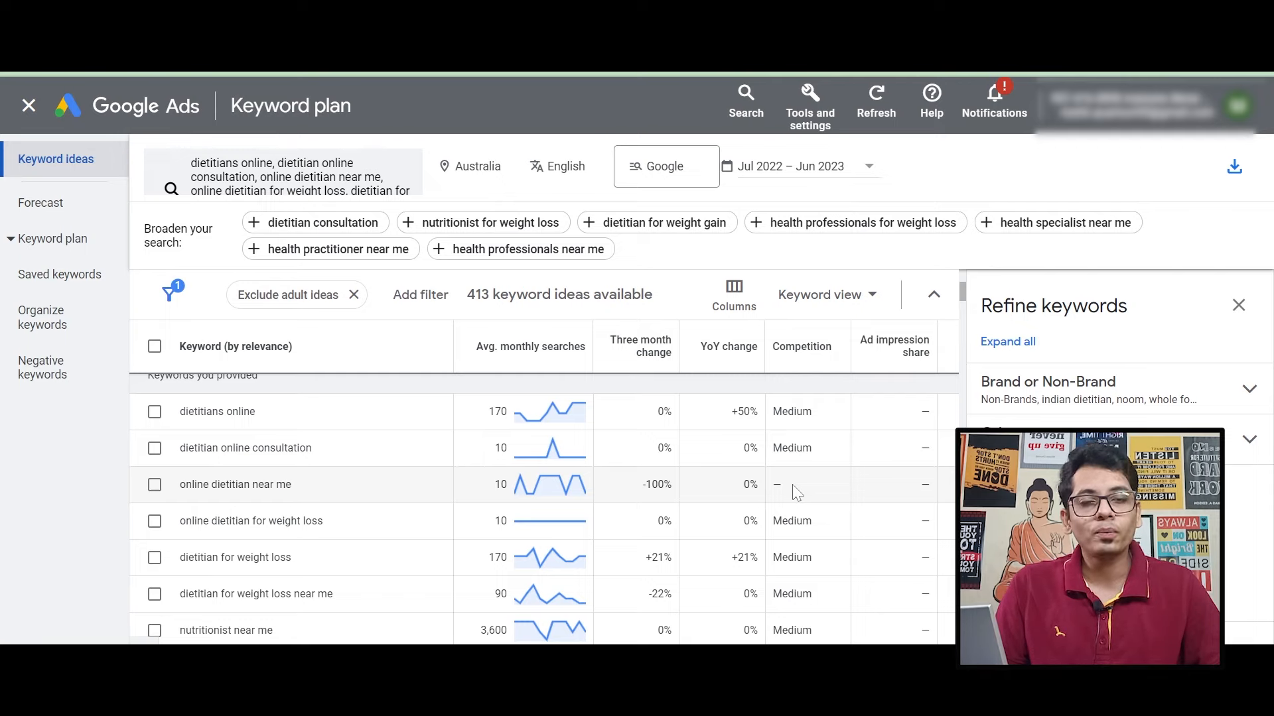
{"action": "scroll", "coordinate": [795, 488], "scroll_direction": "down", "scroll_amount": 4}
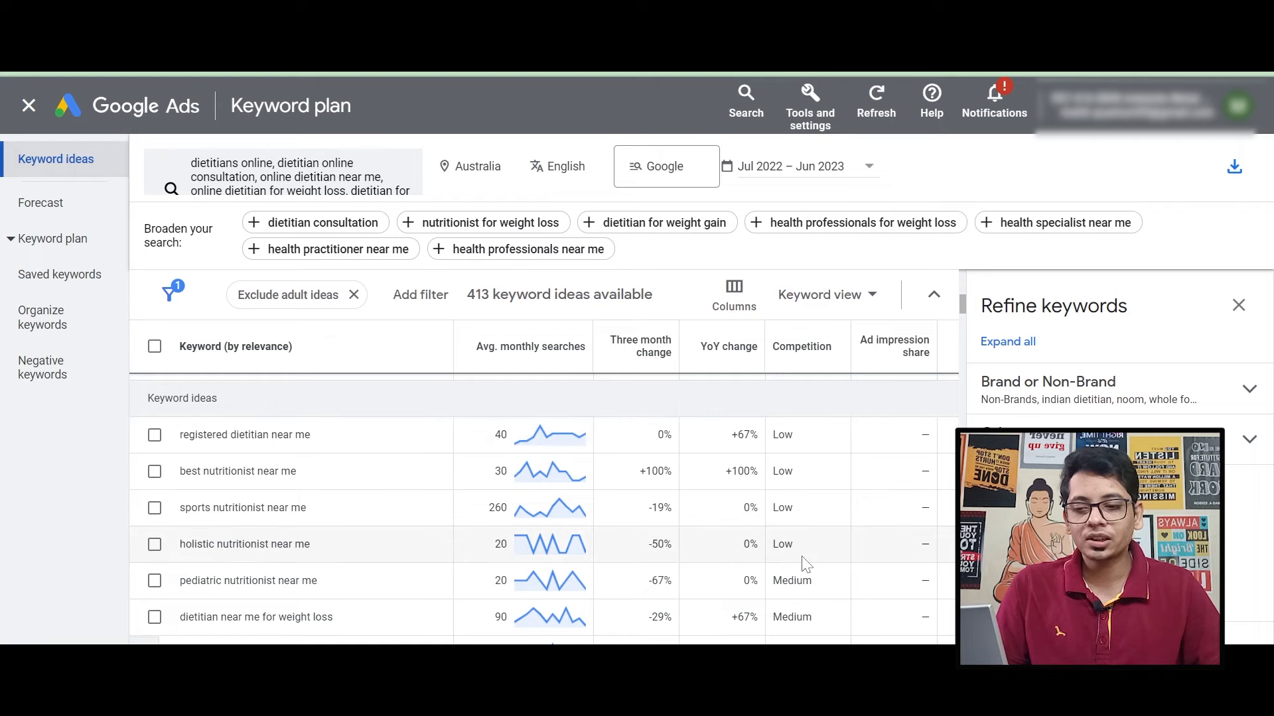
{"action": "scroll", "coordinate": [805, 564], "scroll_direction": "down", "scroll_amount": 2}
{"action": "scroll", "coordinate": [804, 565], "scroll_direction": "up", "scroll_amount": 6}
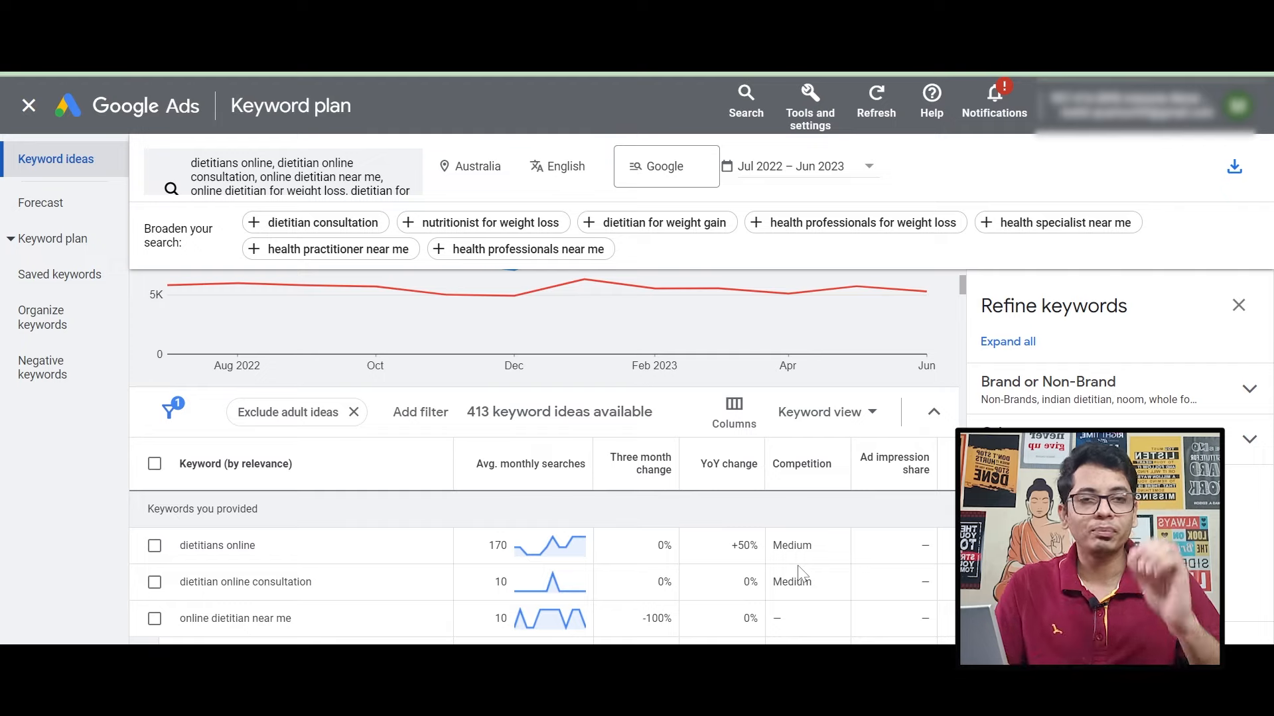
- Examine the low range and high range top of page bid columns for the provided keywords
{"action": "scroll", "coordinate": [801, 571], "scroll_direction": "right", "scroll_amount": 5}
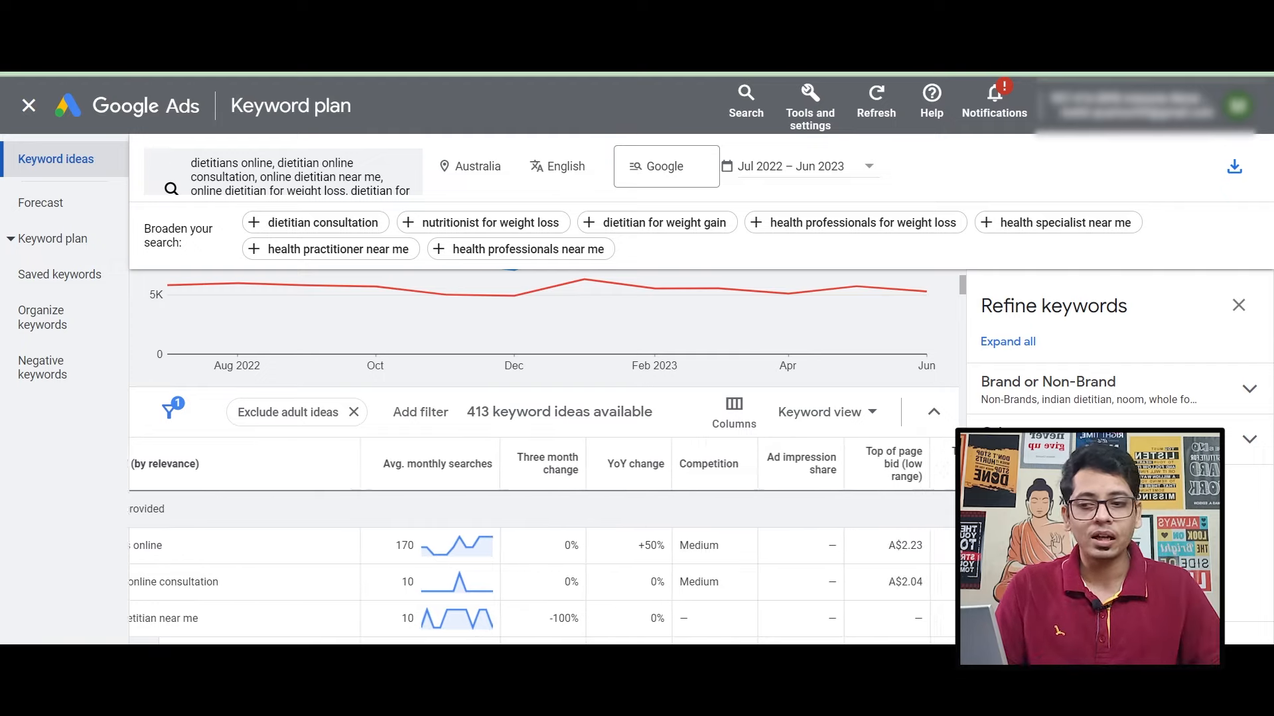
{"action": "scroll", "coordinate": [728, 496], "scroll_direction": "right", "scroll_amount": 2}
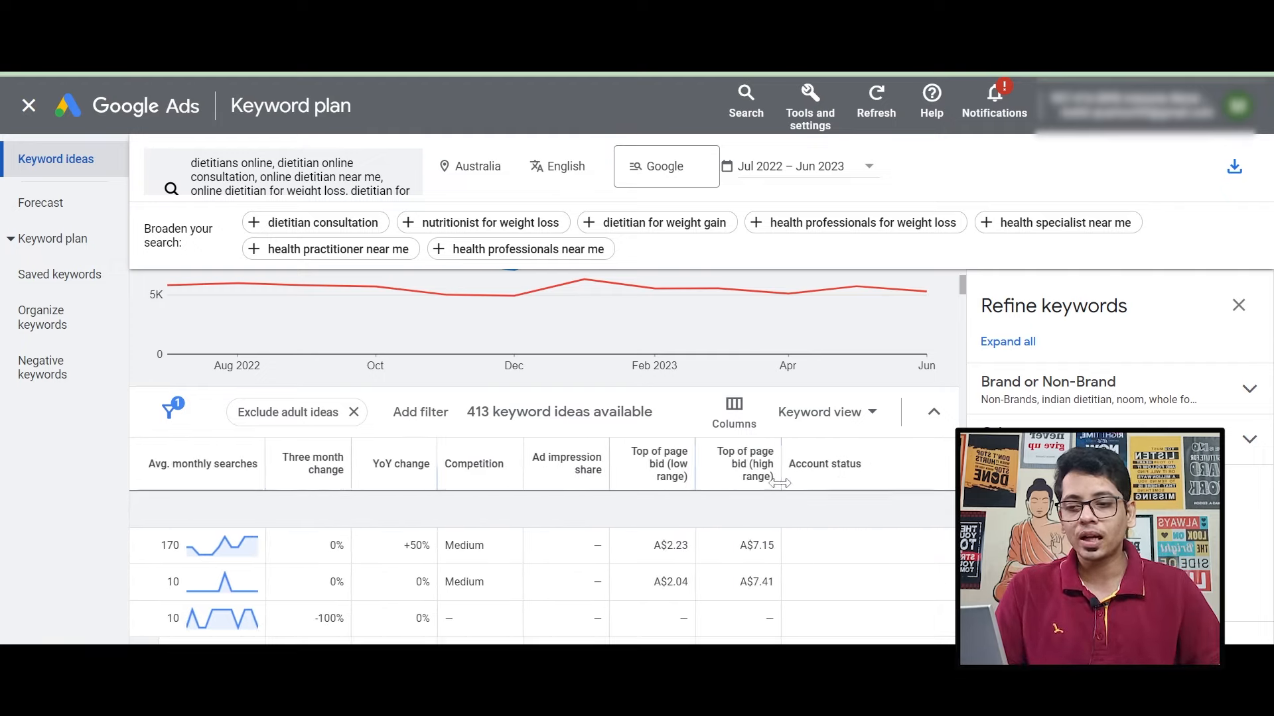
{"action": "mouse_move", "coordinate": [654, 468]}
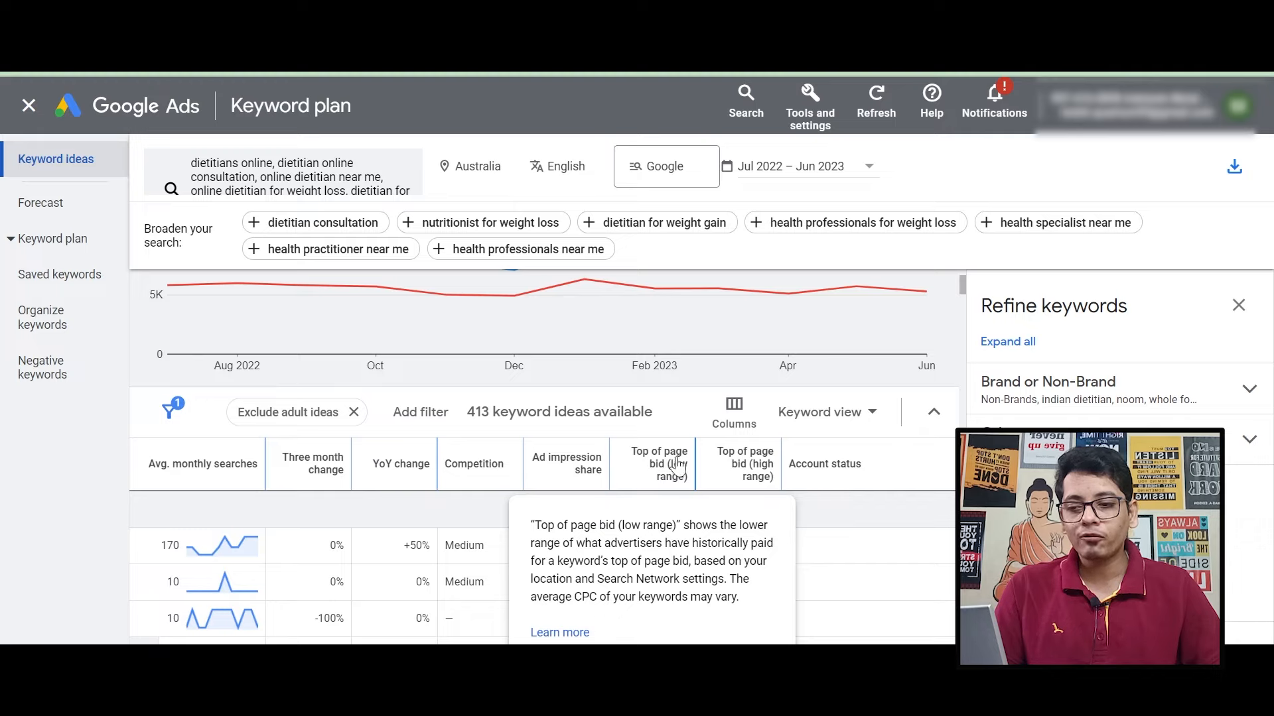
{"action": "mouse_move", "coordinate": [764, 475]}
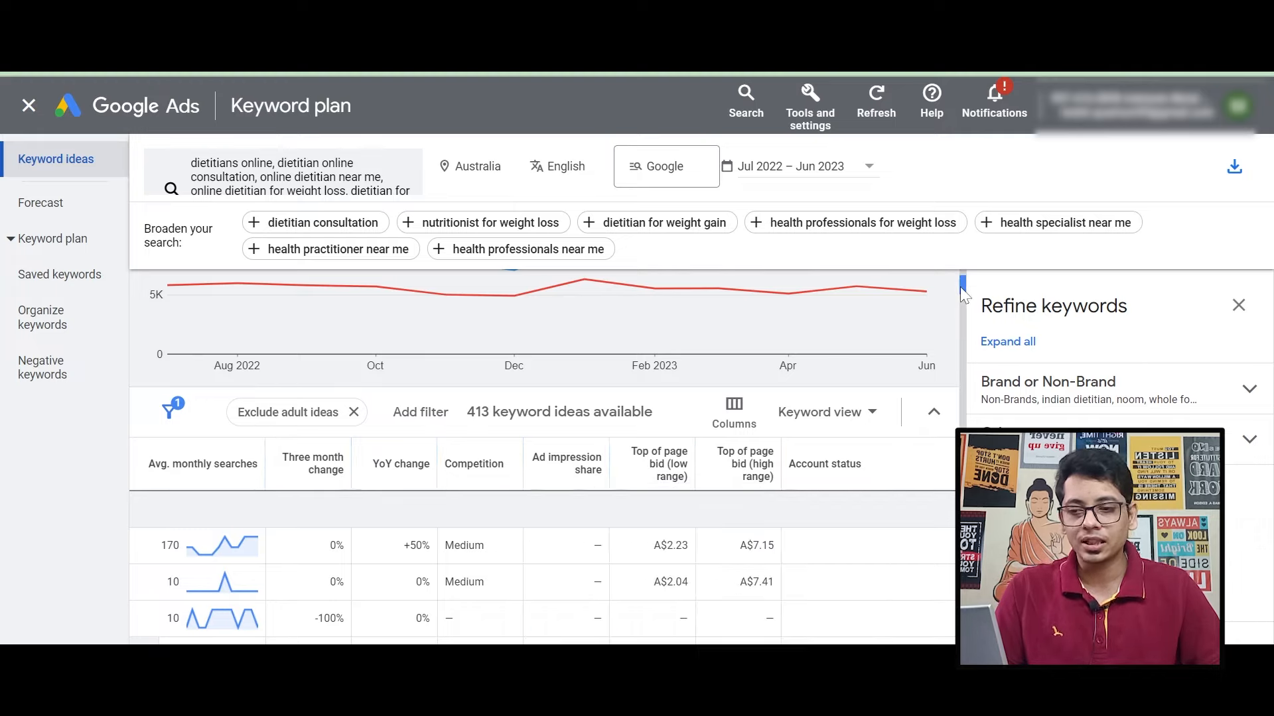
{"action": "scroll", "coordinate": [967, 296], "scroll_direction": "down", "scroll_amount": 2}
{"action": "scroll", "coordinate": [544, 485], "scroll_direction": "left", "scroll_amount": 4}
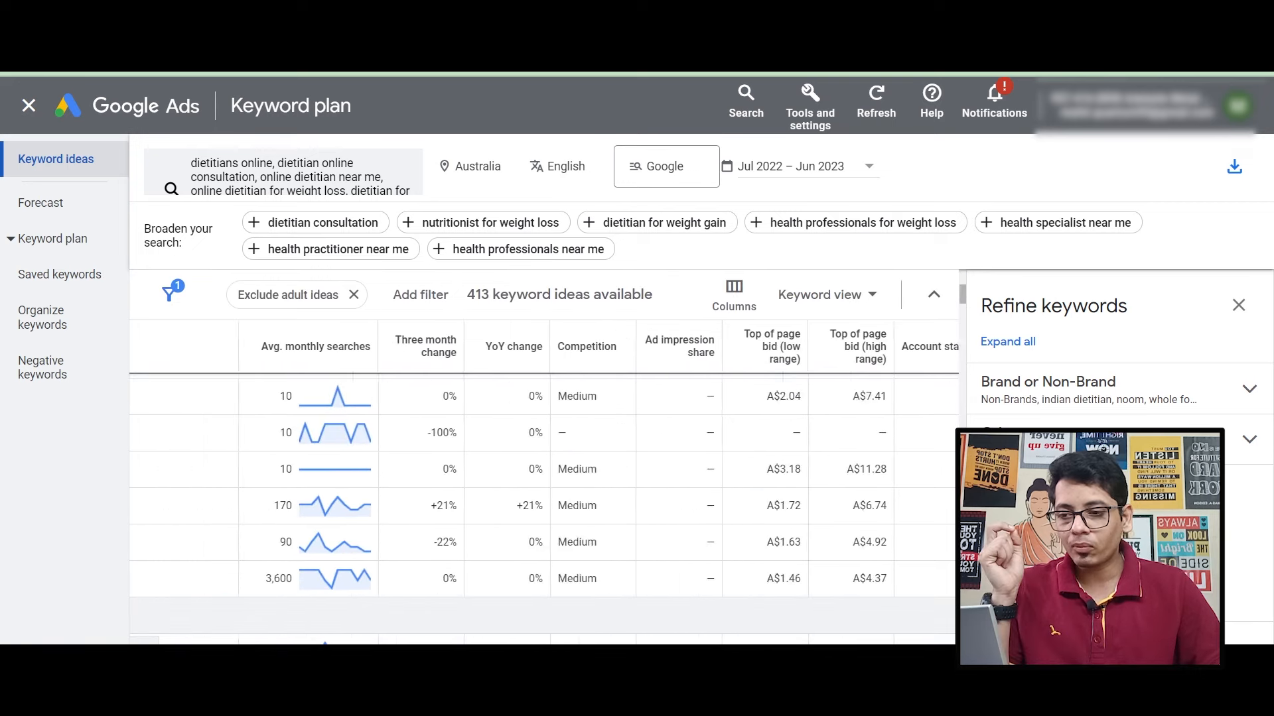
{"action": "scroll", "coordinate": [544, 484], "scroll_direction": "left", "scroll_amount": 2}
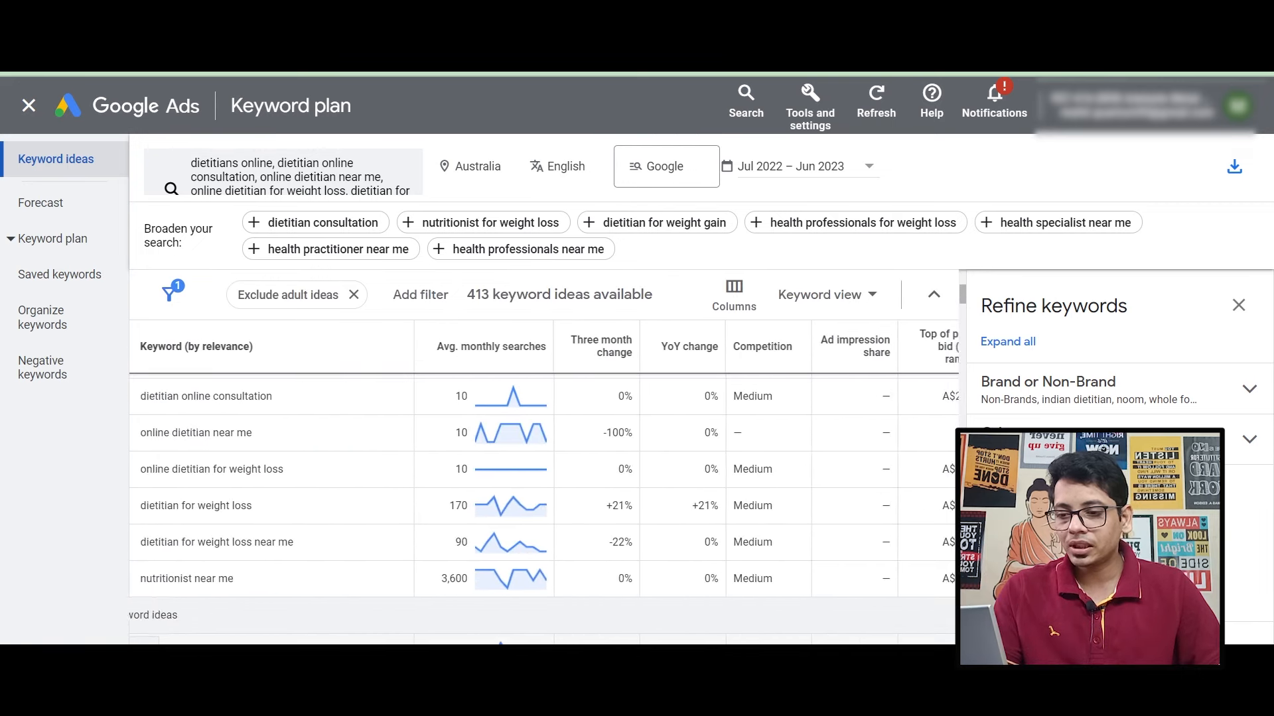
{"action": "scroll", "coordinate": [544, 485], "scroll_direction": "right", "scroll_amount": 3}
{"action": "scroll", "coordinate": [272, 591], "scroll_direction": "left", "scroll_amount": 2}
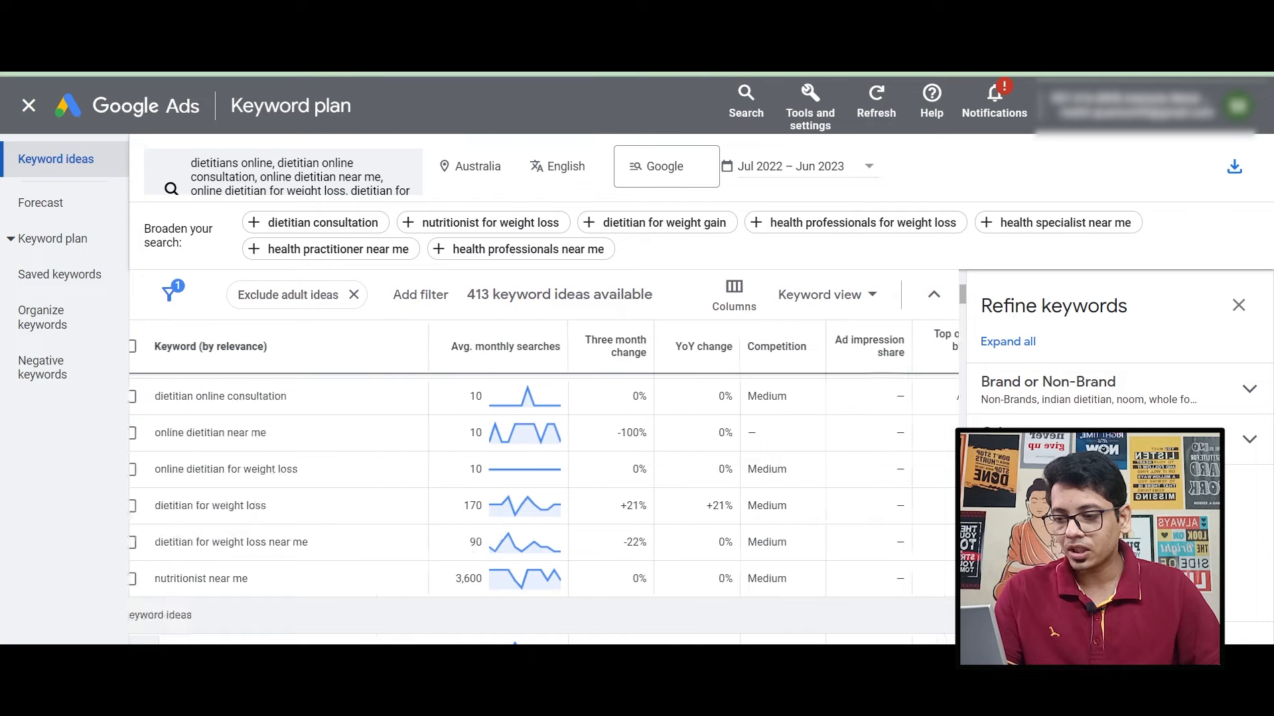
- Check the average monthly searches and the low and high top of page bids for "nutritionist near me"
{"action": "left_click_drag", "start_coordinate": [272, 579], "coordinate": [179, 578]}
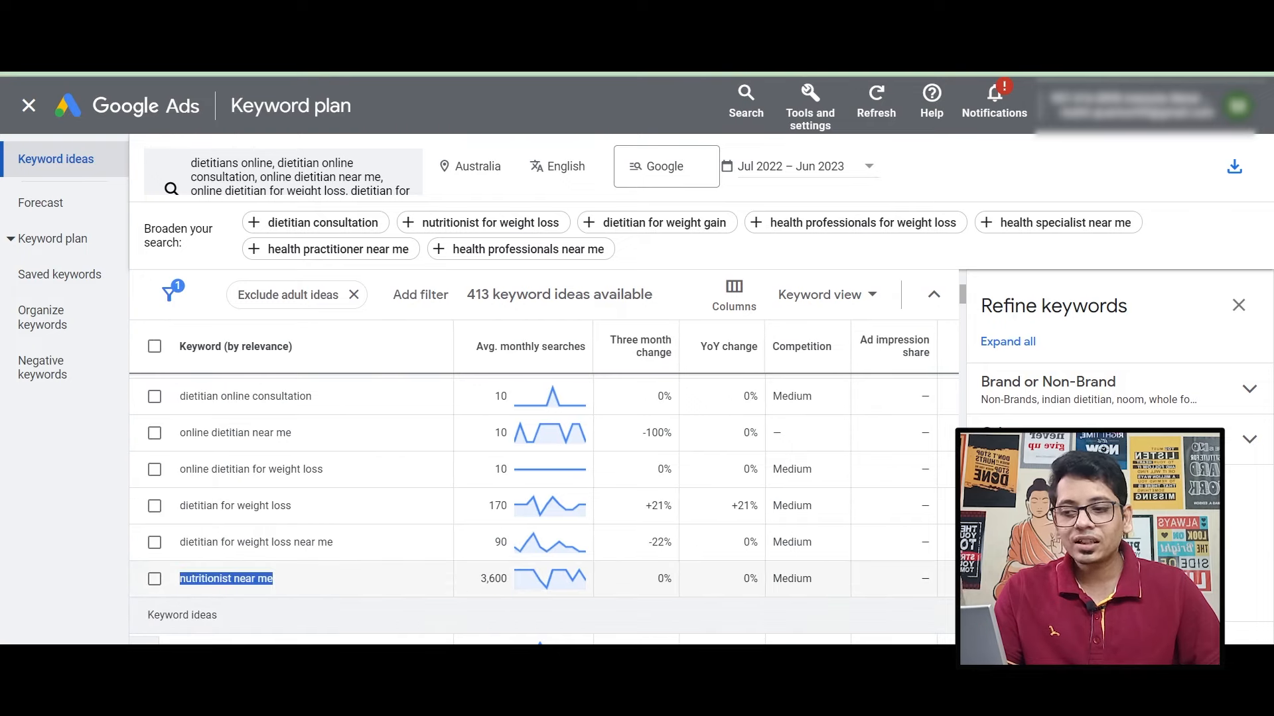
{"action": "left_click_drag", "start_coordinate": [478, 587], "coordinate": [511, 579]}
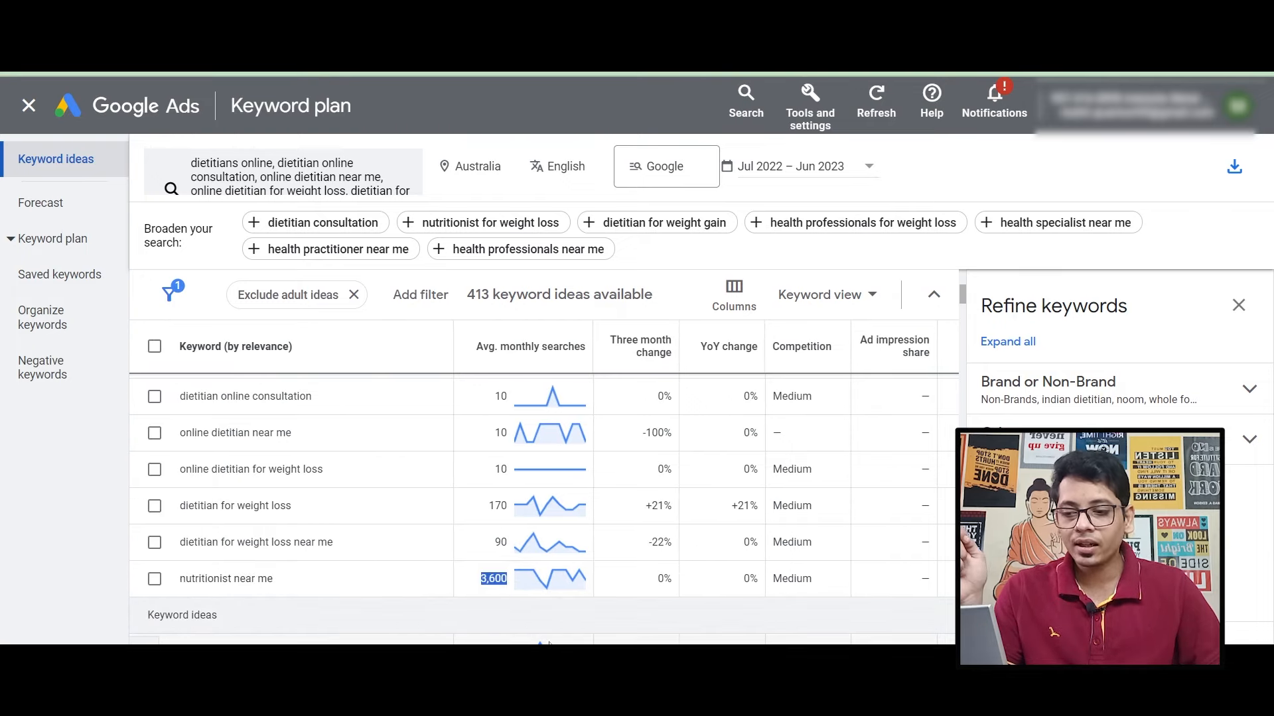
{"action": "scroll", "coordinate": [603, 599], "scroll_direction": "right", "scroll_amount": 5}
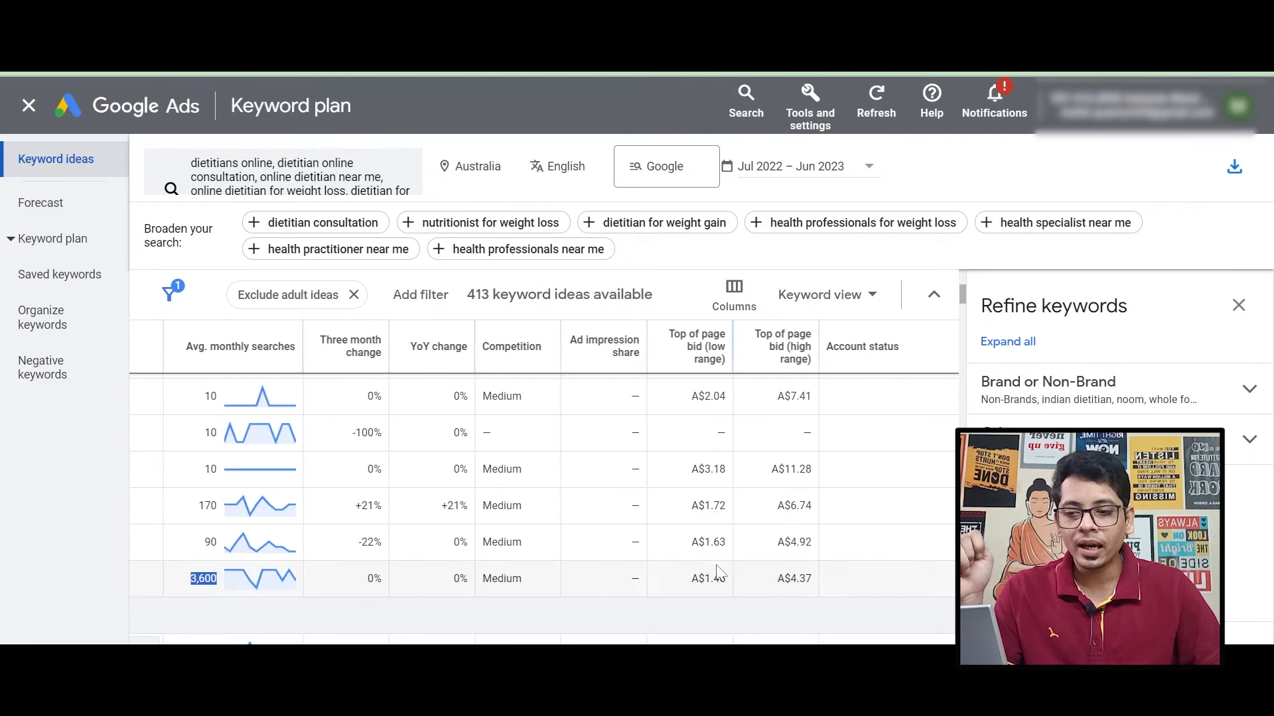
{"action": "left_click", "coordinate": [693, 587]}
{"action": "left_click_drag", "start_coordinate": [697, 579], "coordinate": [731, 584]}
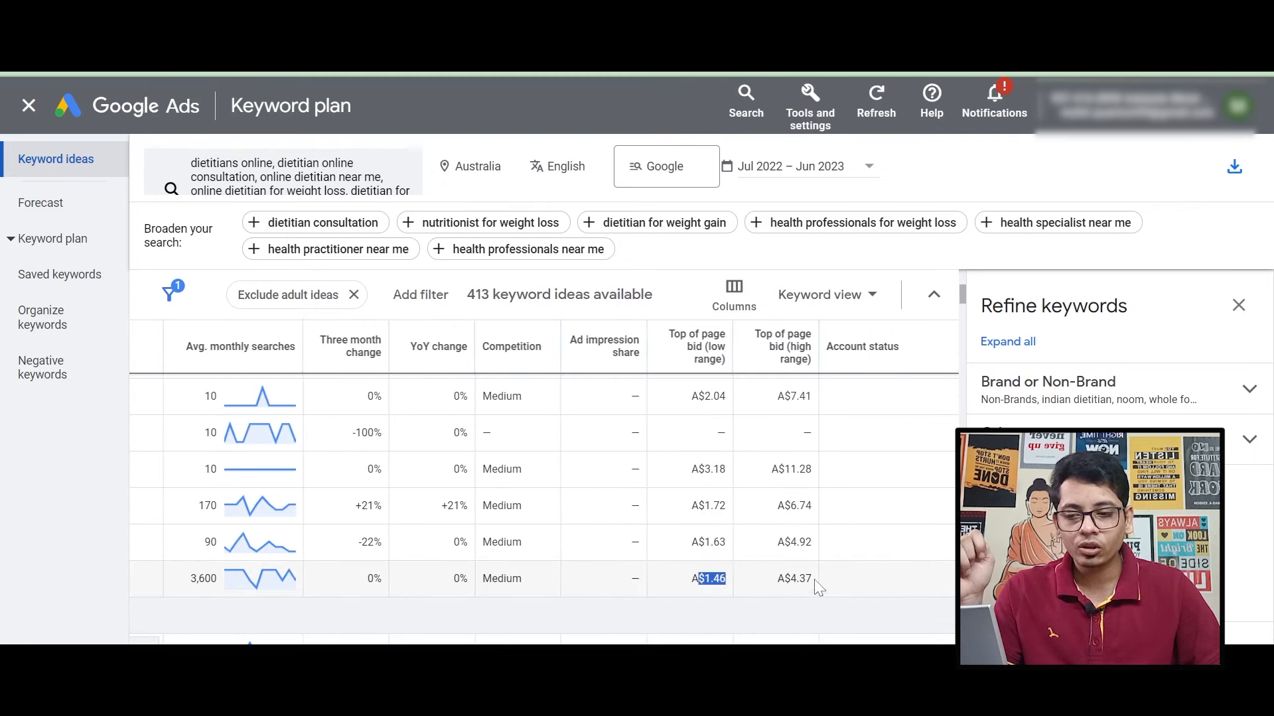
{"action": "left_click_drag", "start_coordinate": [814, 580], "coordinate": [785, 579]}
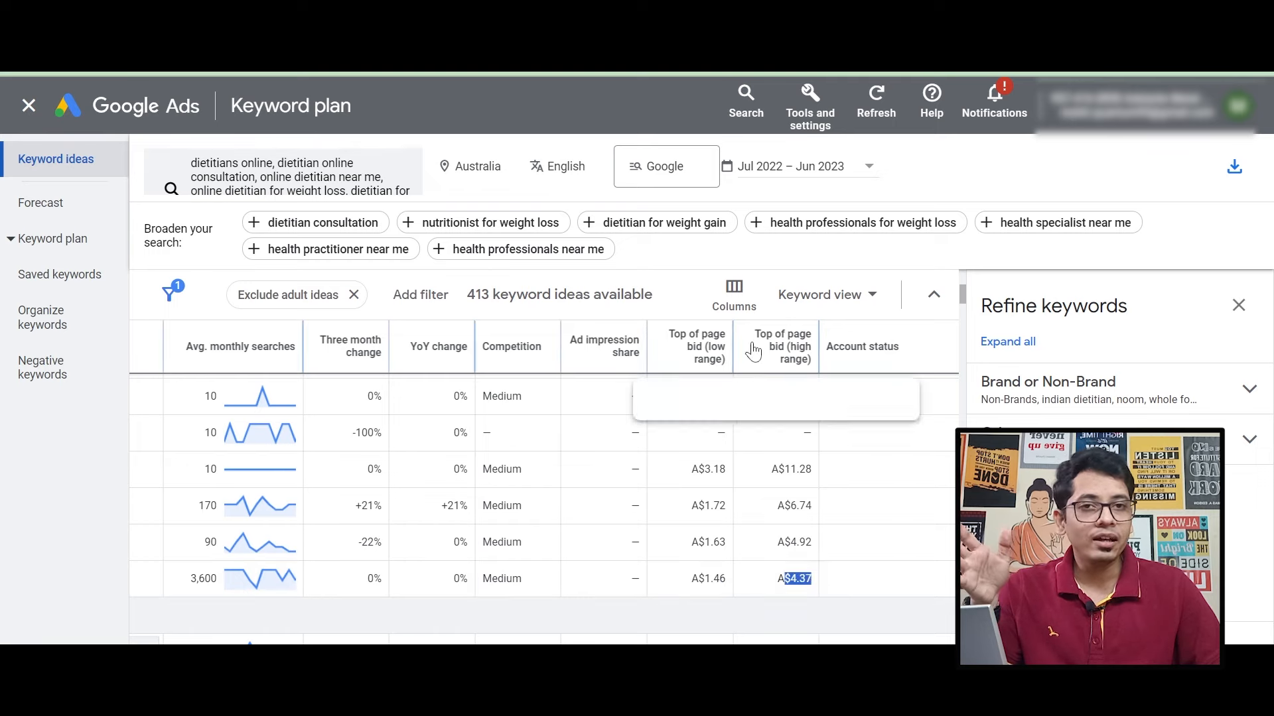
{"action": "mouse_move", "coordinate": [700, 346]}
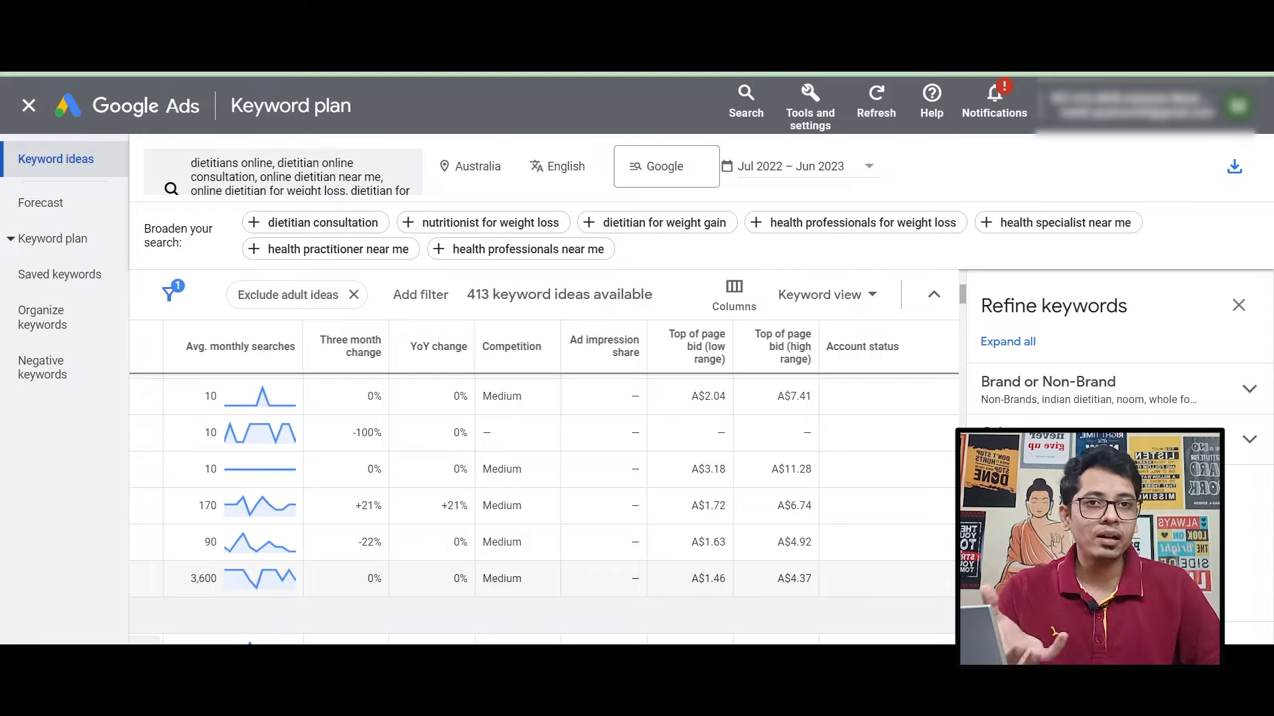
- Compare the top of page bids of "nutritionist near me", "online dietitian for weight loss" and "dietitian online consultation"
{"action": "double_click", "coordinate": [709, 578]}
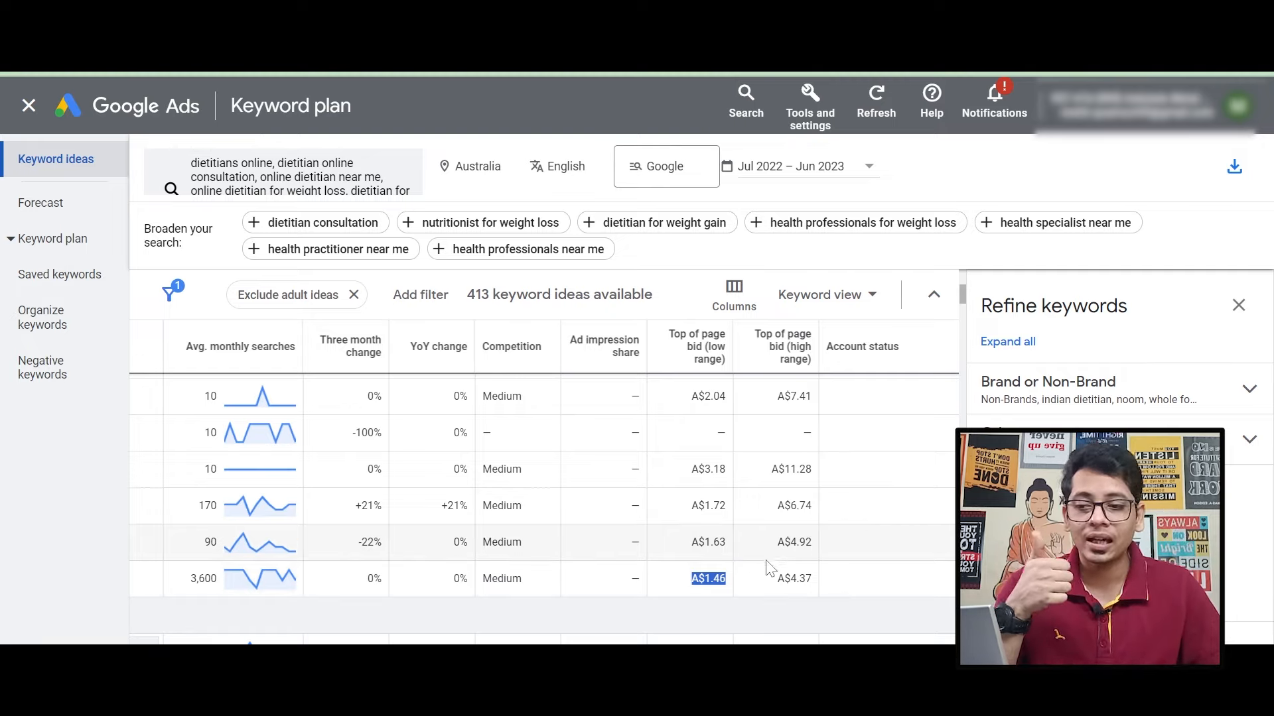
{"action": "left_click_drag", "start_coordinate": [690, 469], "coordinate": [816, 468]}
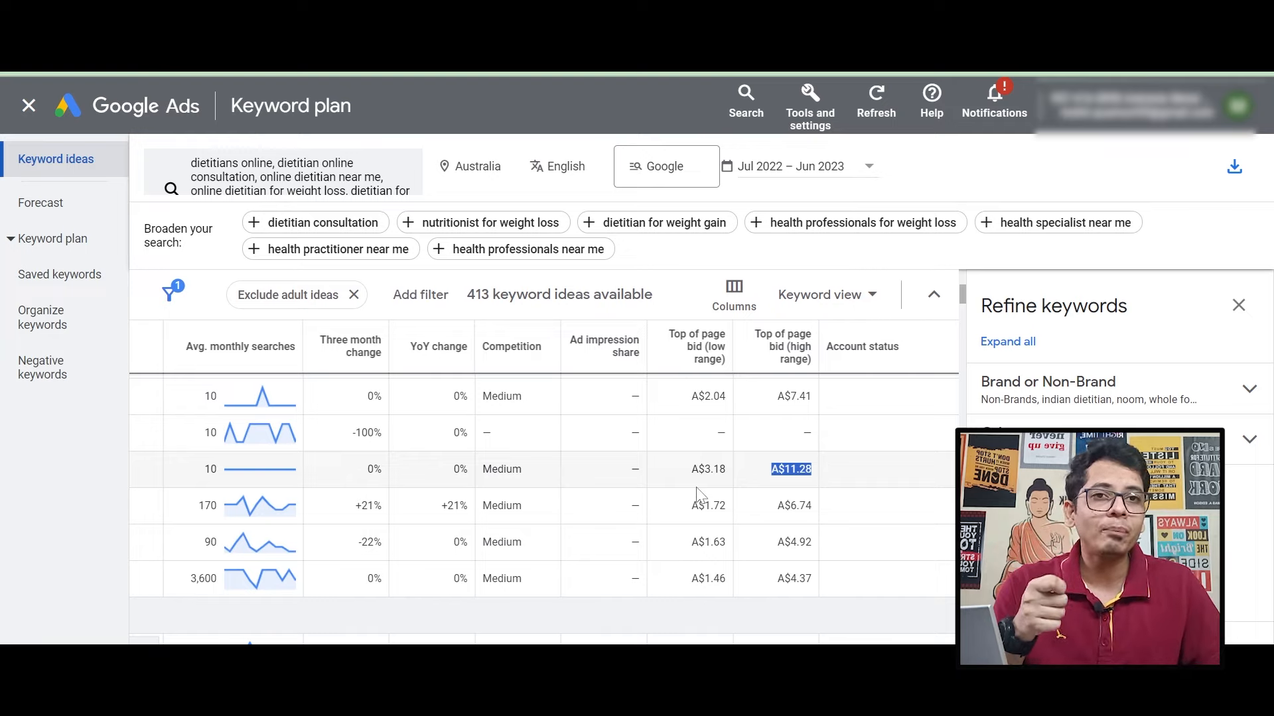
{"action": "left_click_drag", "start_coordinate": [690, 396], "coordinate": [728, 399]}
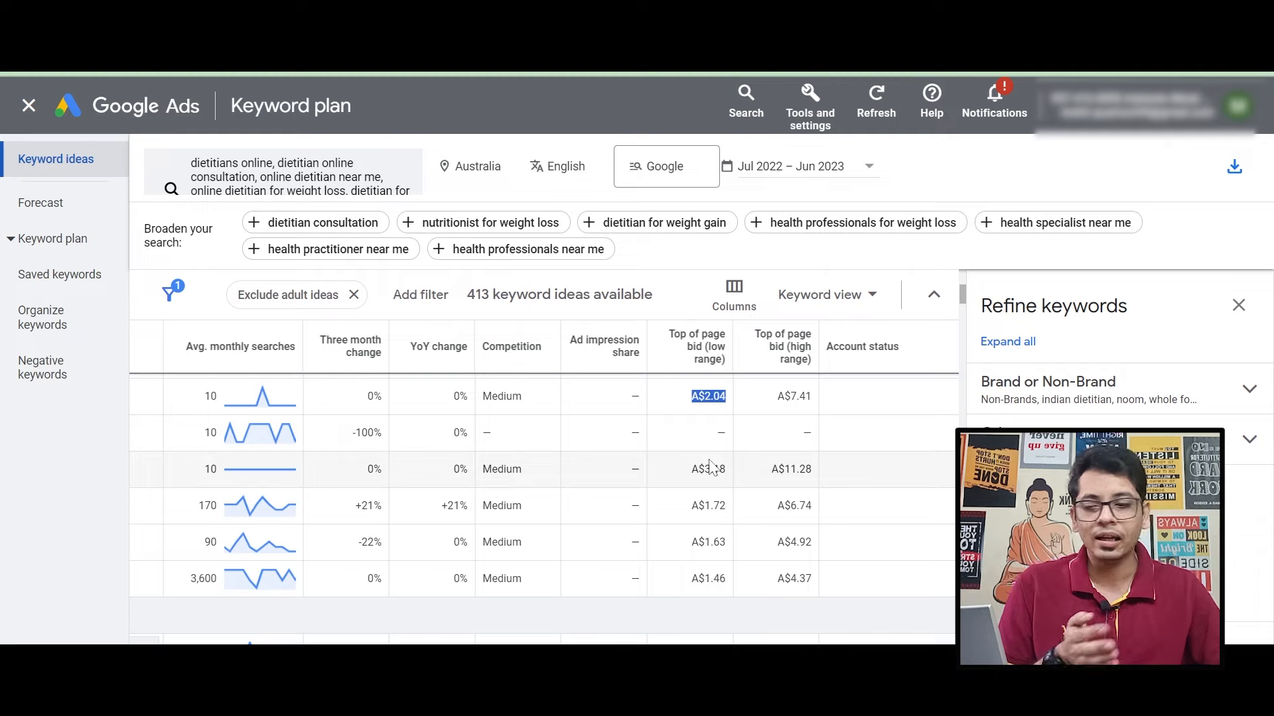
{"action": "left_click", "coordinate": [705, 406]}
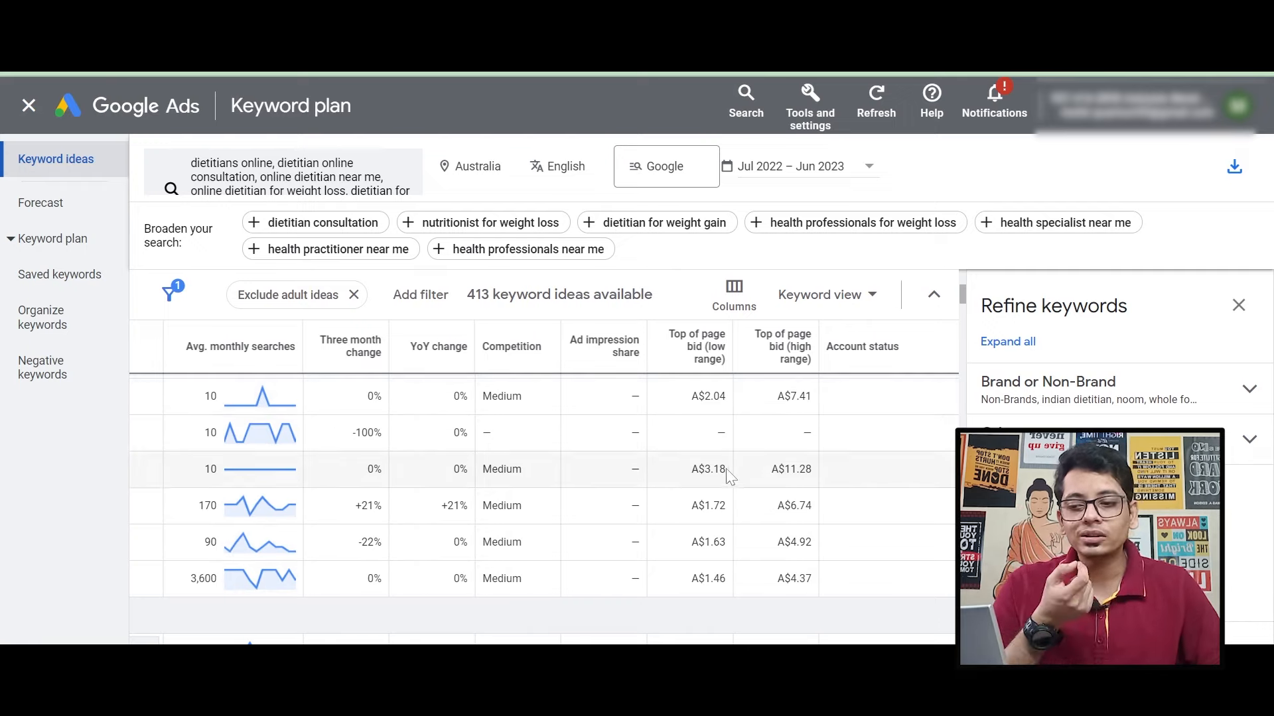
{"action": "mouse_move", "coordinate": [659, 670]}
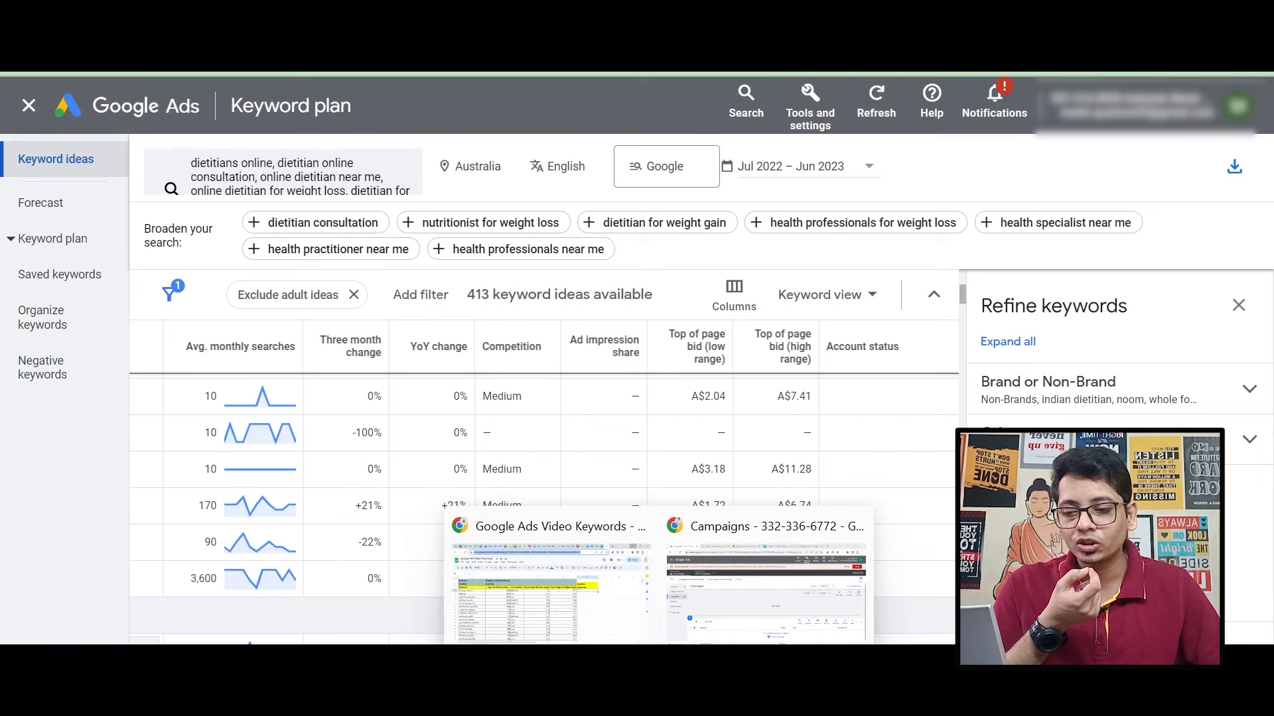
{"action": "scroll", "coordinate": [265, 491], "scroll_direction": "left", "scroll_amount": 3}
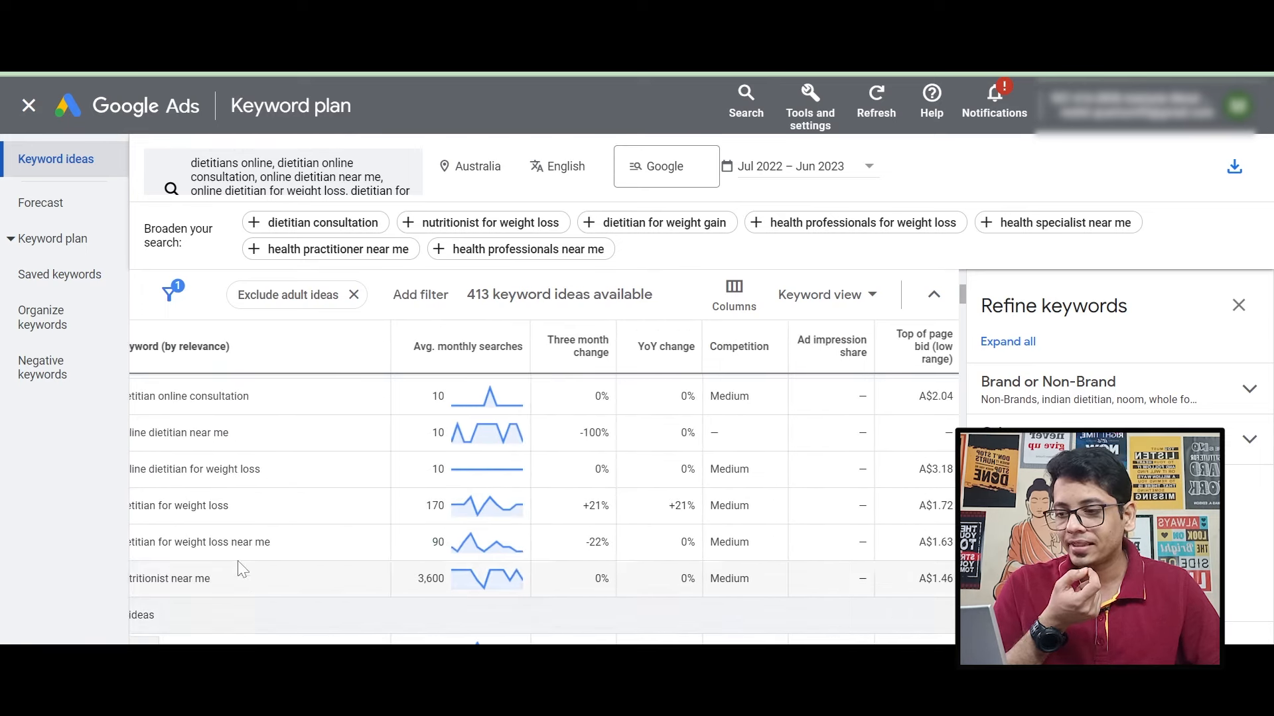
{"action": "scroll", "coordinate": [243, 569], "scroll_direction": "left", "scroll_amount": 2}
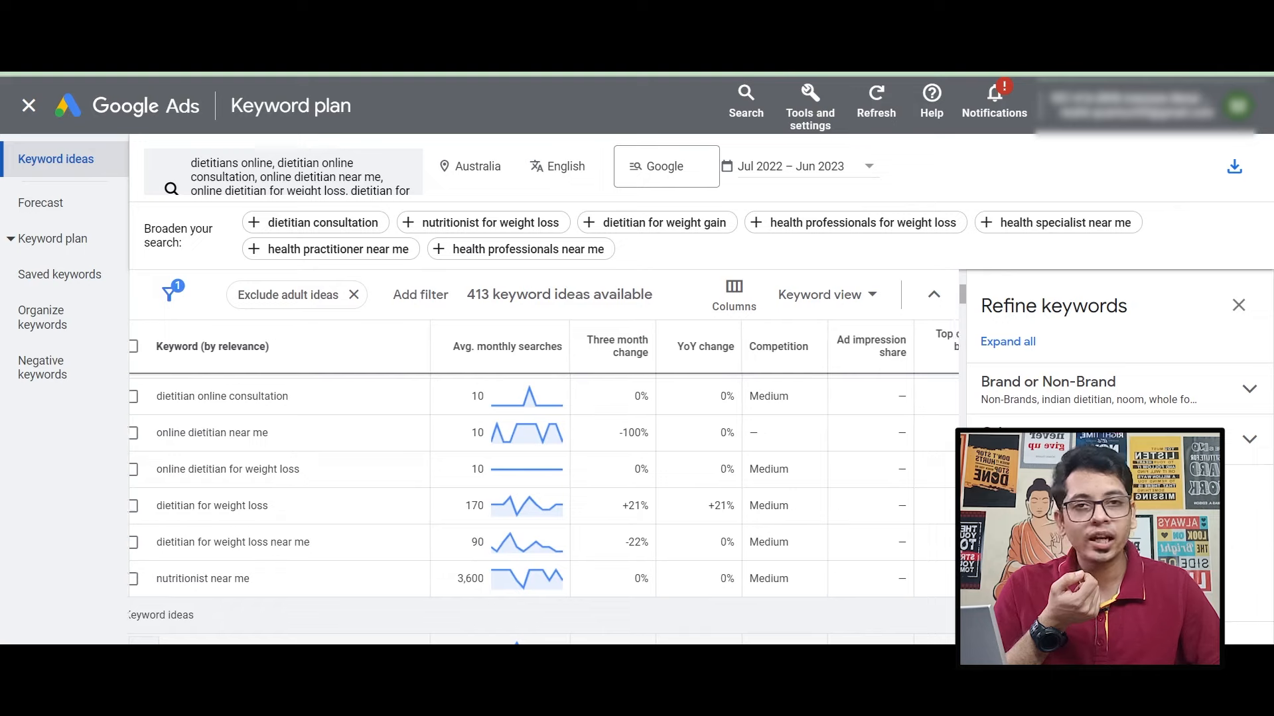
{"action": "scroll", "coordinate": [544, 482], "scroll_direction": "right", "scroll_amount": 5}
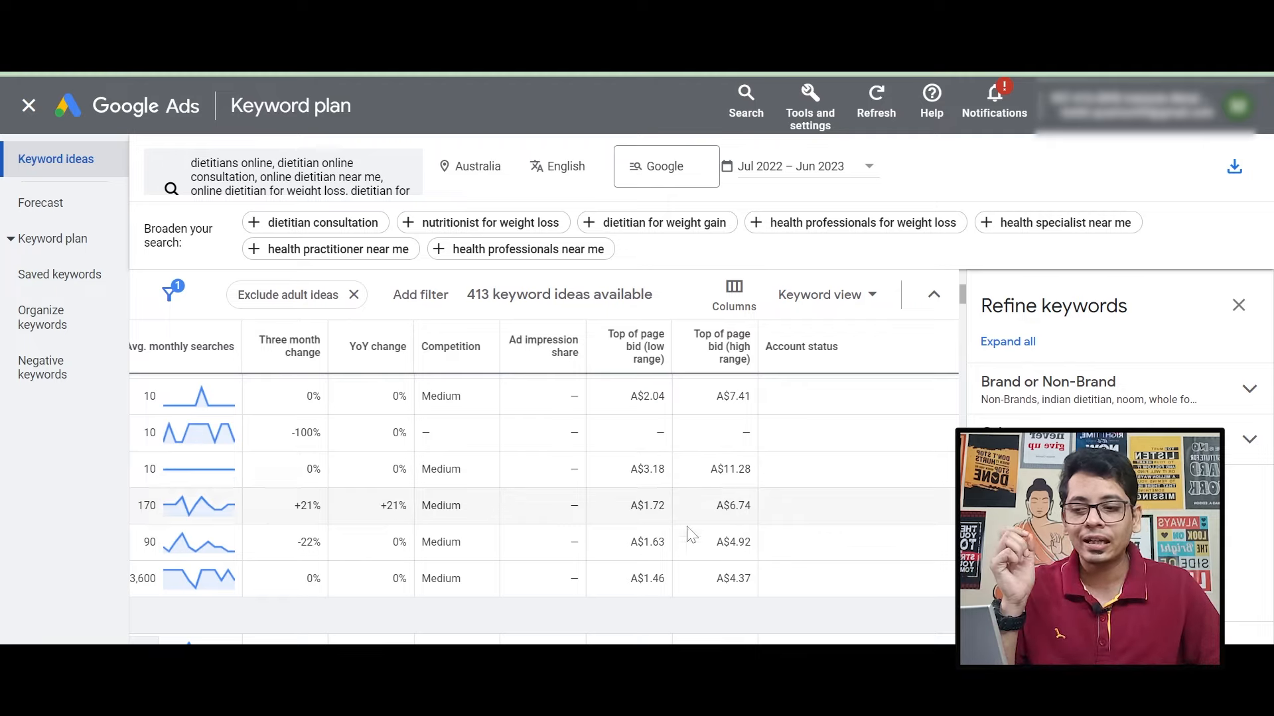
{"action": "left_click_drag", "start_coordinate": [665, 579], "coordinate": [630, 588]}
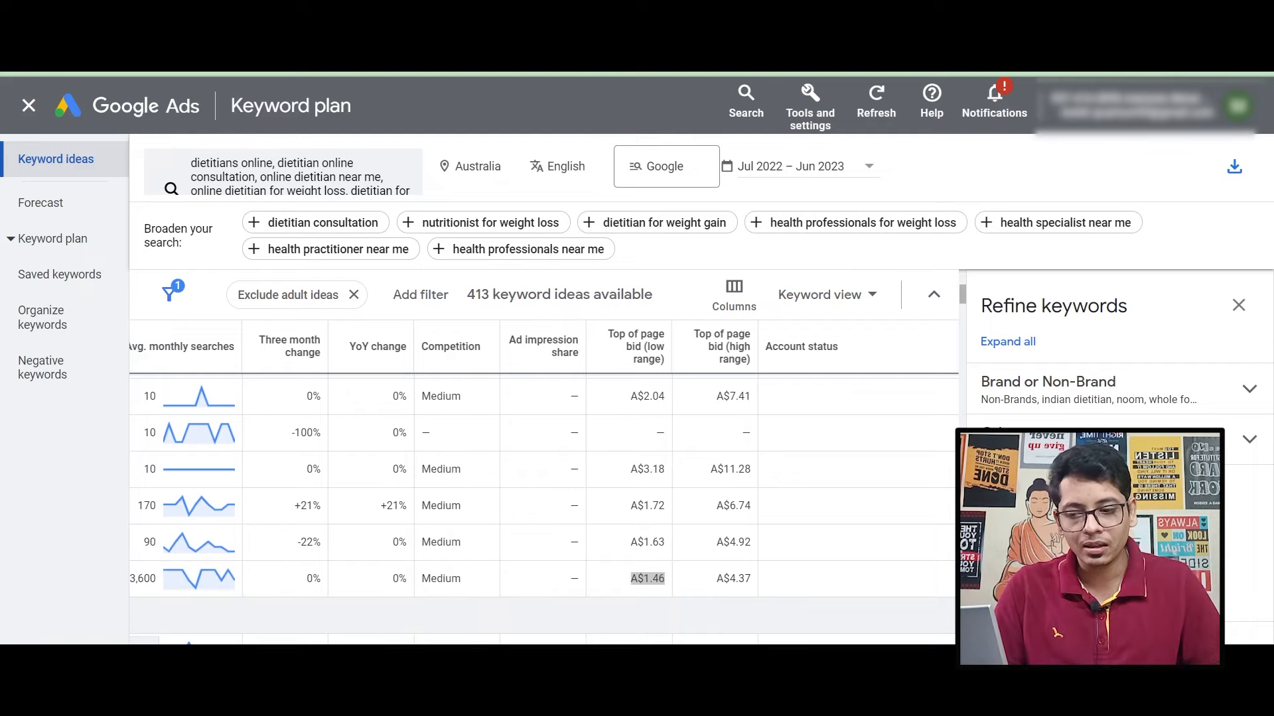
- Copy the keyword idea "registered dietitian near me" into cell A11 of the Google Sheets keyword list
{"action": "scroll", "coordinate": [427, 591], "scroll_direction": "left", "scroll_amount": 5}
{"action": "scroll", "coordinate": [426, 591], "scroll_direction": "down", "scroll_amount": 4}
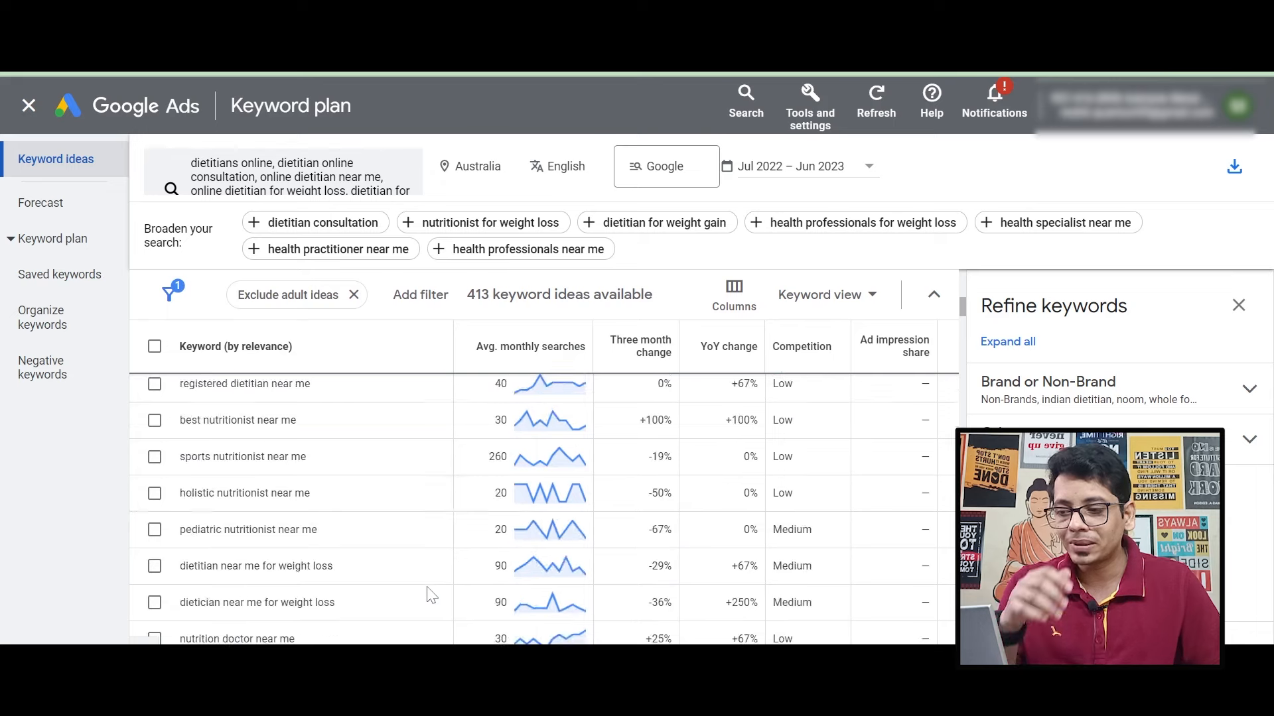
{"action": "scroll", "coordinate": [431, 595], "scroll_direction": "up", "scroll_amount": 2}
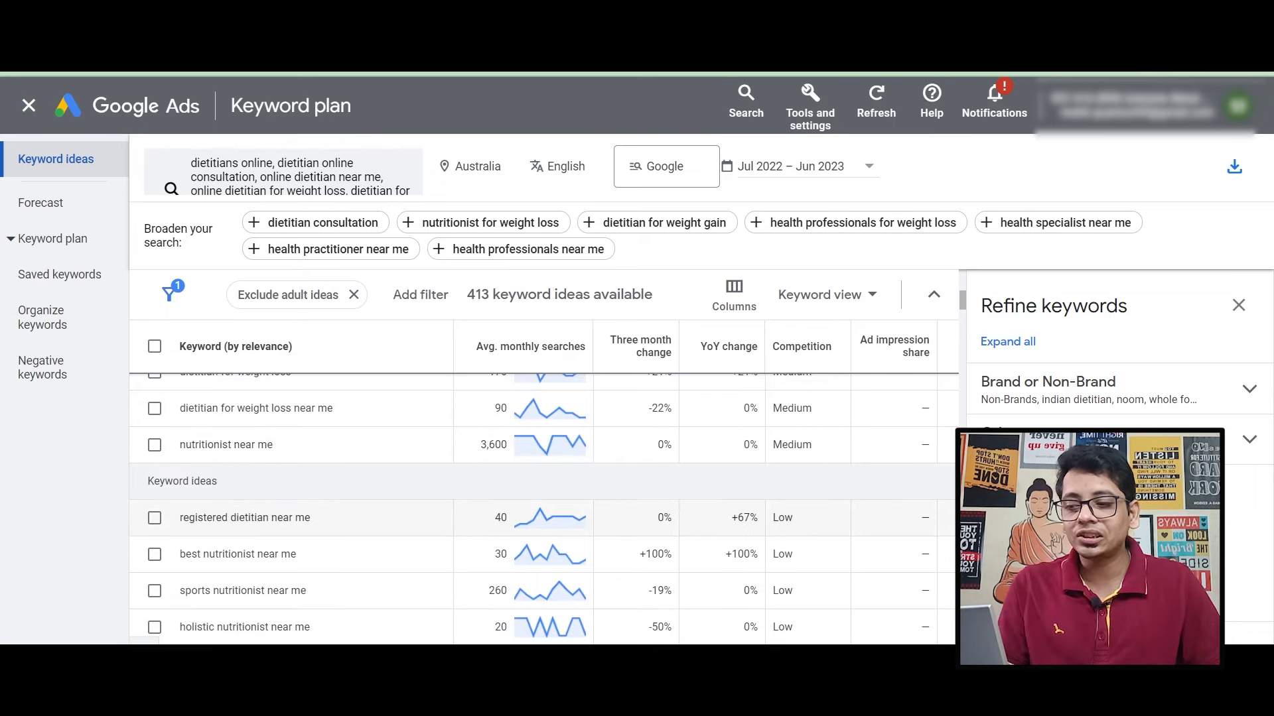
{"action": "triple_click", "coordinate": [251, 518]}
{"action": "key", "text": "ctrl+c"}
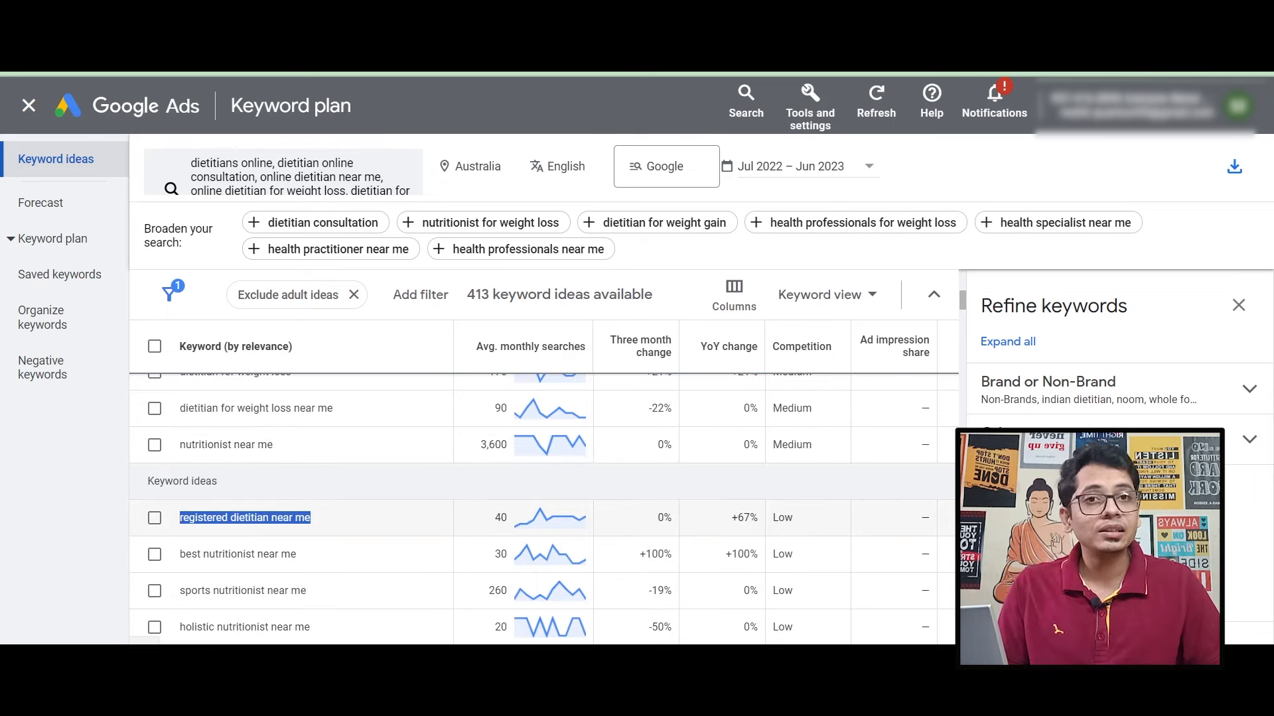
{"action": "key", "text": "alt+Tab"}
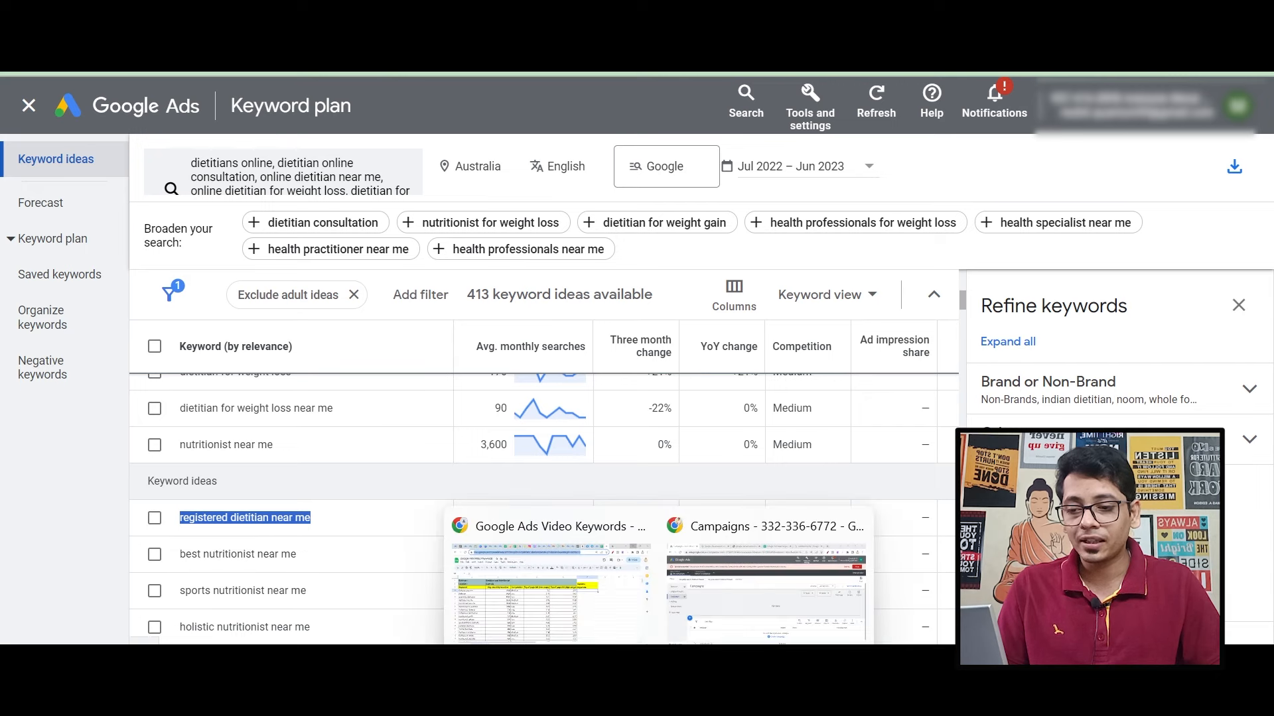
{"action": "key", "text": "ctrl+v"}
{"action": "key", "text": "alt+Tab"}
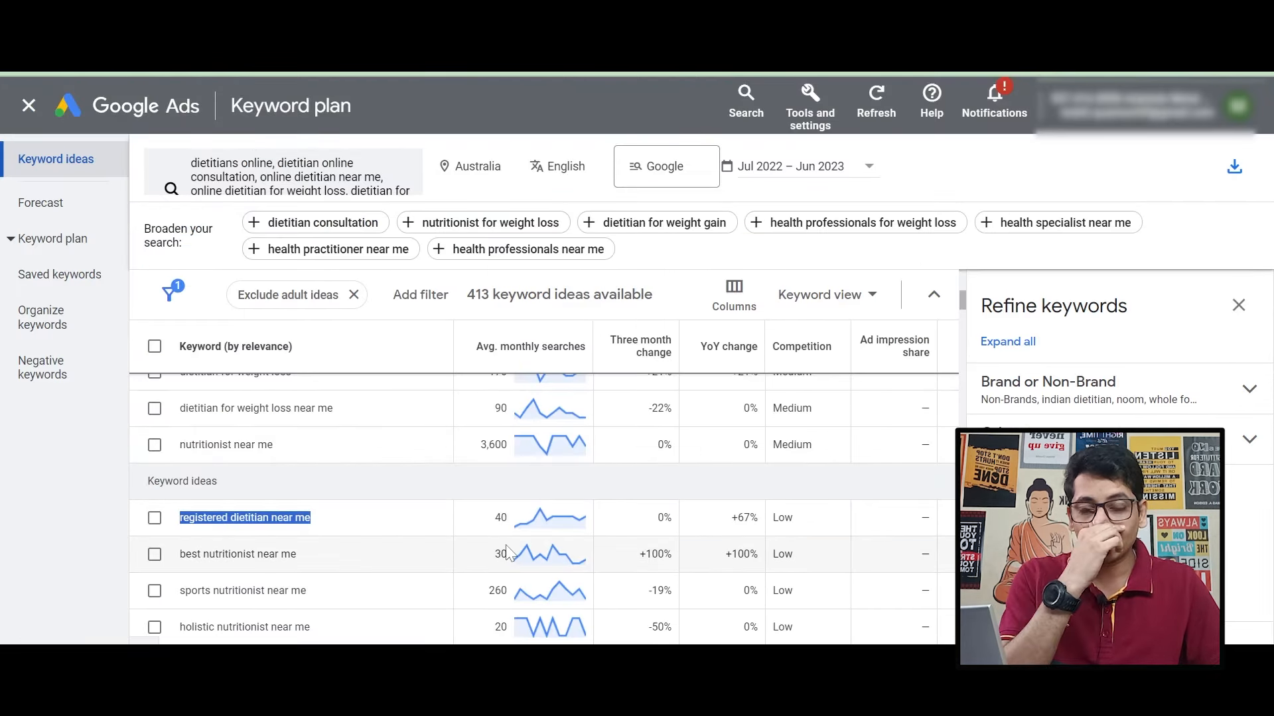
- Copy the keyword idea "best nutritionist near me" from Google Ads into cell A12 of the Google Sheets keyword list
{"action": "left_click_drag", "start_coordinate": [179, 554], "coordinate": [315, 566]}
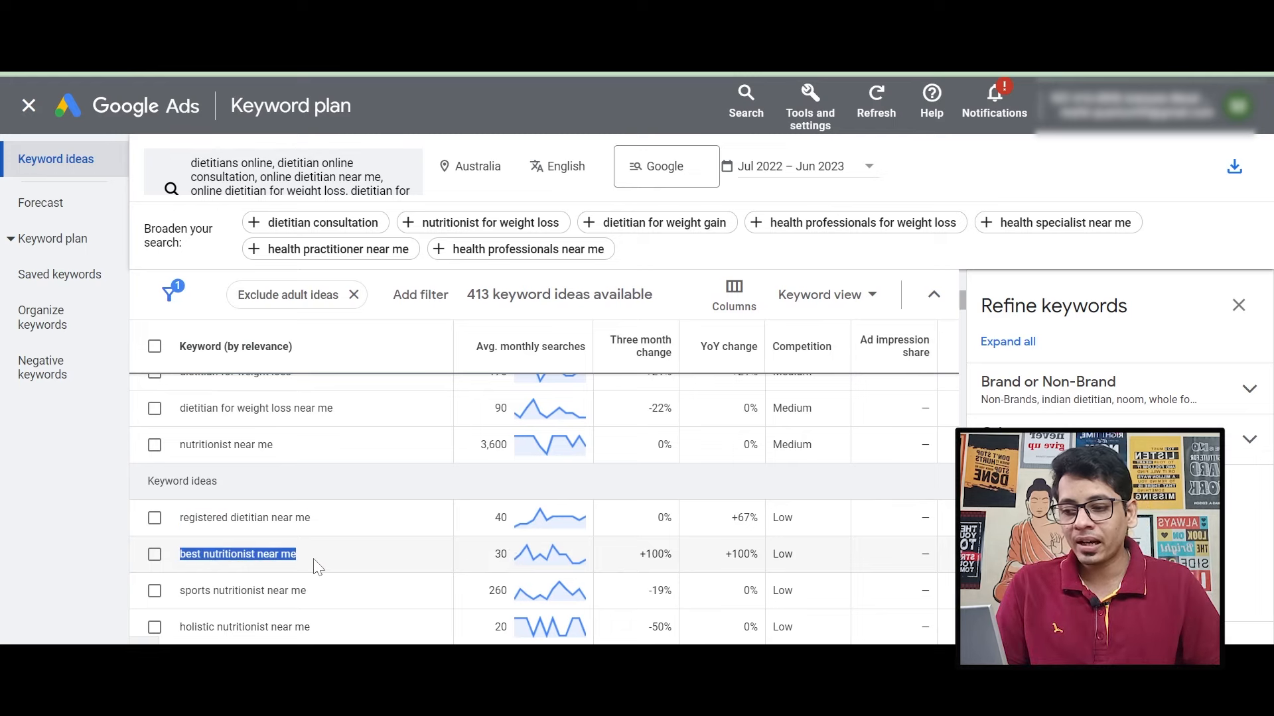
{"action": "key", "text": "ctrl+c"}
{"action": "key", "text": "alt+Tab"}
{"action": "left_click", "coordinate": [148, 450]}
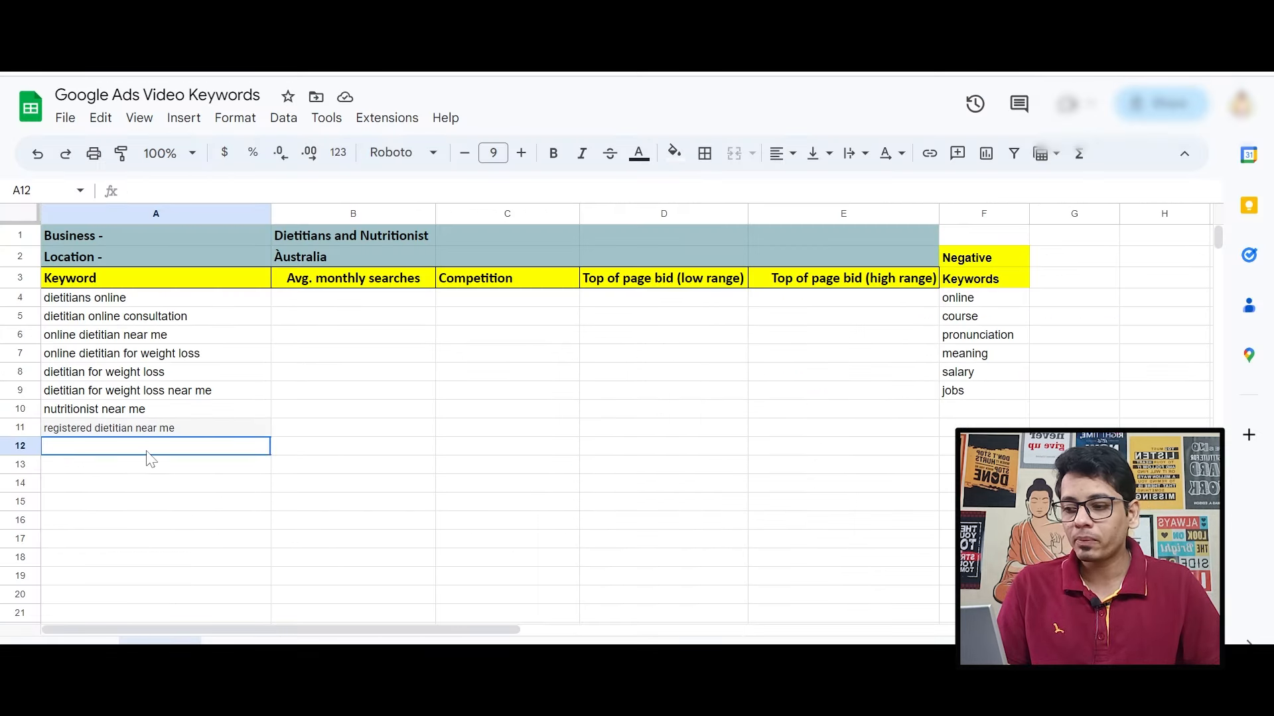
{"action": "key", "text": "ctrl+v"}
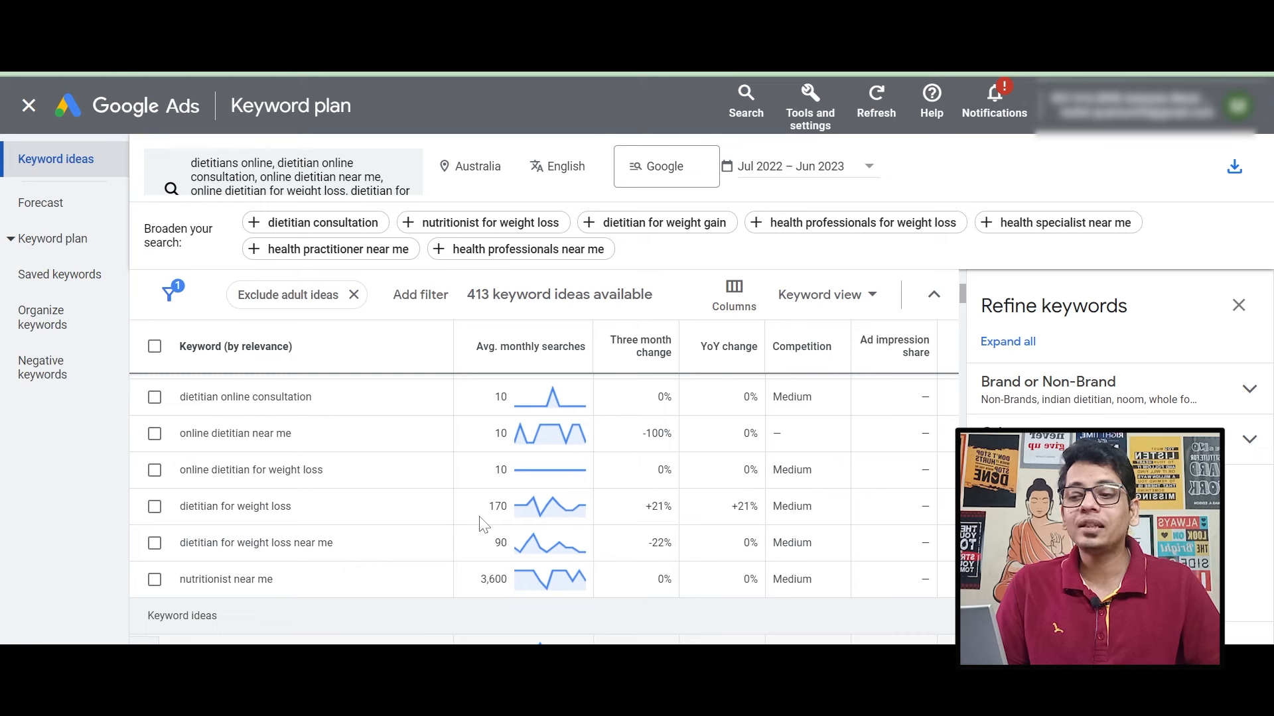
- In Google Ads, select all seven provided keywords, from "dietitians online" through "nutritionist near me"
{"action": "scroll", "coordinate": [483, 524], "scroll_direction": "up", "scroll_amount": 2}
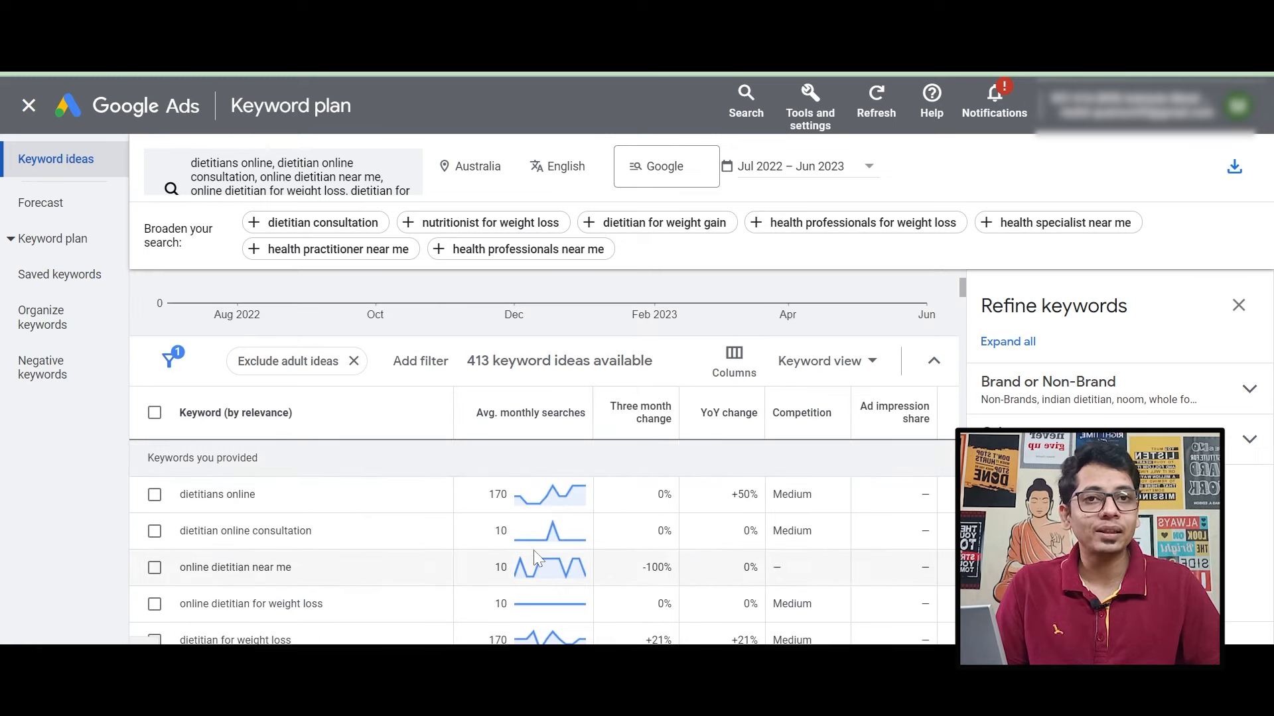
{"action": "left_click", "coordinate": [163, 496]}
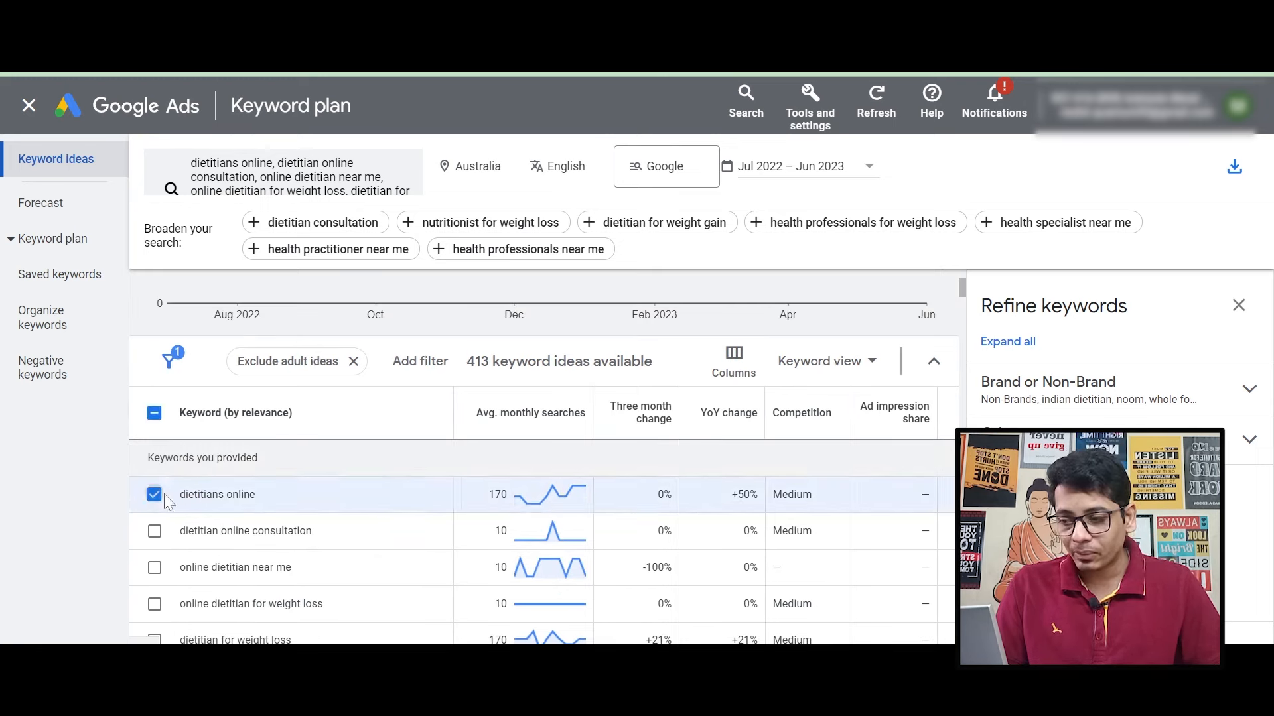
{"action": "scroll", "coordinate": [164, 494], "scroll_direction": "down", "scroll_amount": 2}
{"action": "left_click", "coordinate": [154, 431]}
{"action": "left_click", "coordinate": [154, 395]}
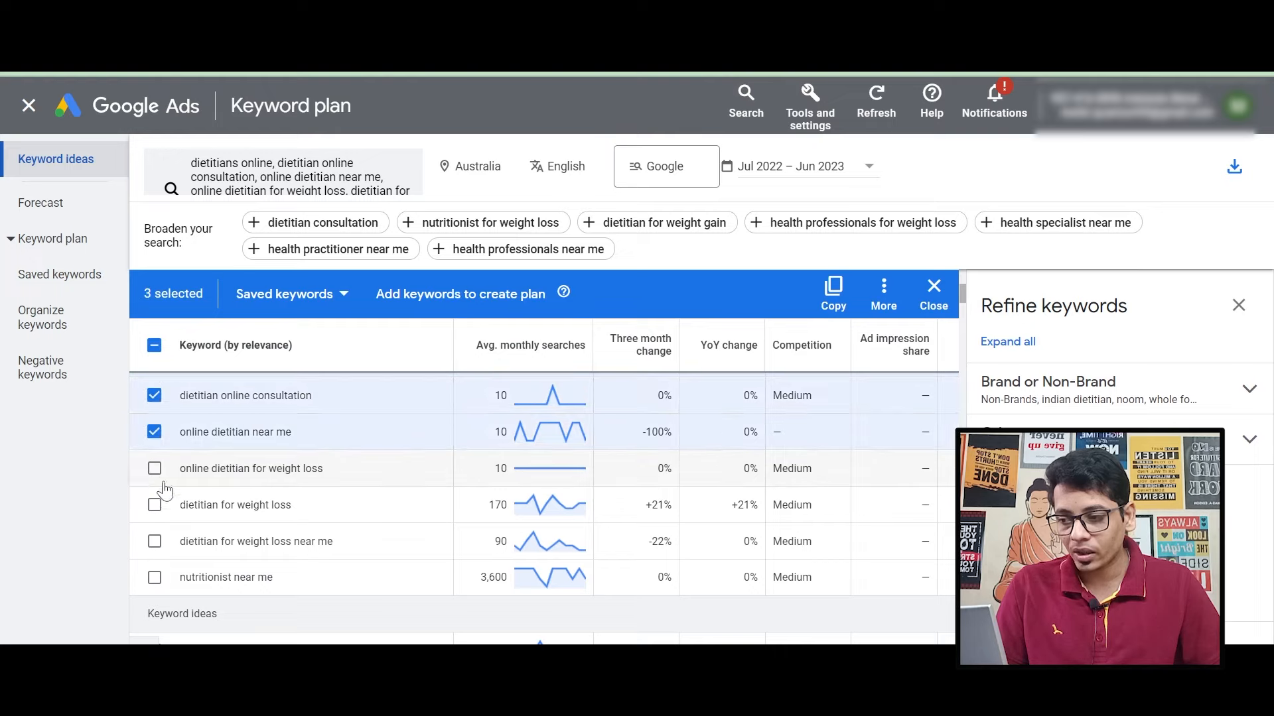
{"action": "left_click", "coordinate": [154, 468]}
{"action": "left_click", "coordinate": [154, 504]}
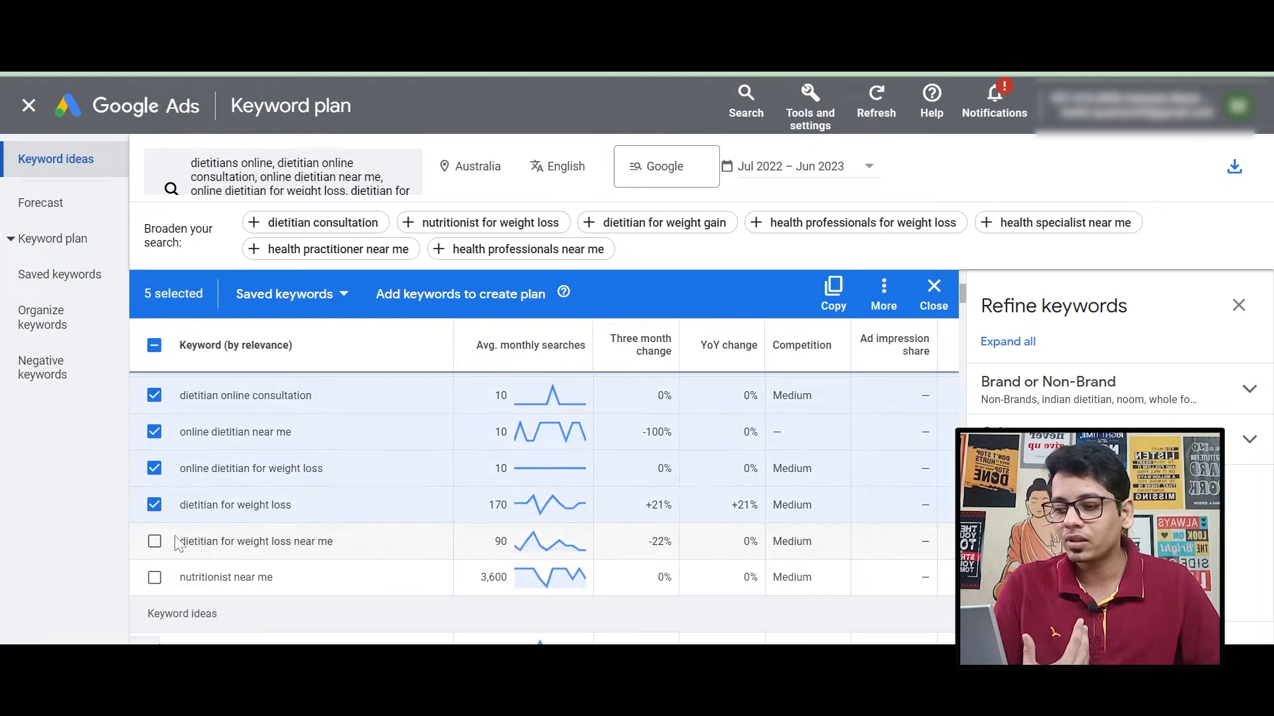
{"action": "scroll", "coordinate": [162, 541], "scroll_direction": "down", "scroll_amount": 2}
{"action": "left_click", "coordinate": [154, 407]}
{"action": "left_click", "coordinate": [154, 443]}
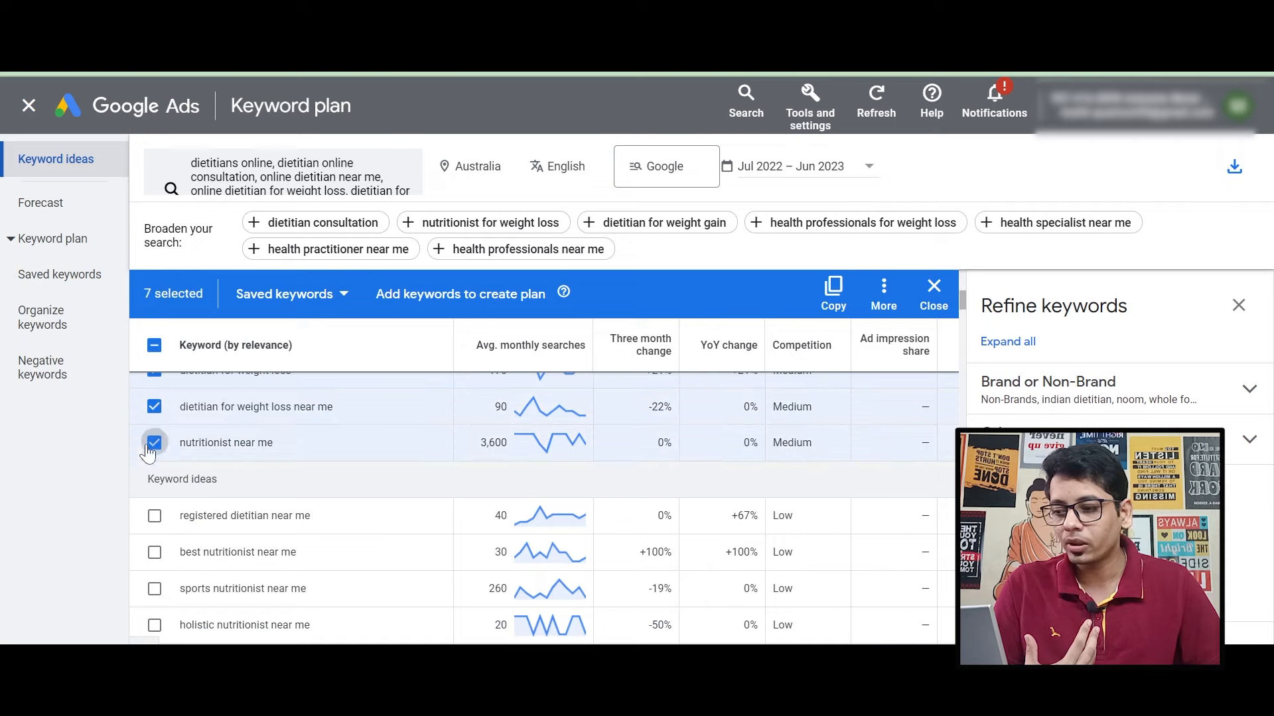
- Add the first six keyword ideas to the selection, from "registered dietitian near me" through "dietitian near me for weight loss"
{"action": "left_click", "coordinate": [154, 516]}
{"action": "left_click", "coordinate": [154, 552]}
{"action": "left_click", "coordinate": [153, 588]}
{"action": "left_click", "coordinate": [154, 625]}
{"action": "scroll", "coordinate": [149, 597], "scroll_direction": "down", "scroll_amount": 2}
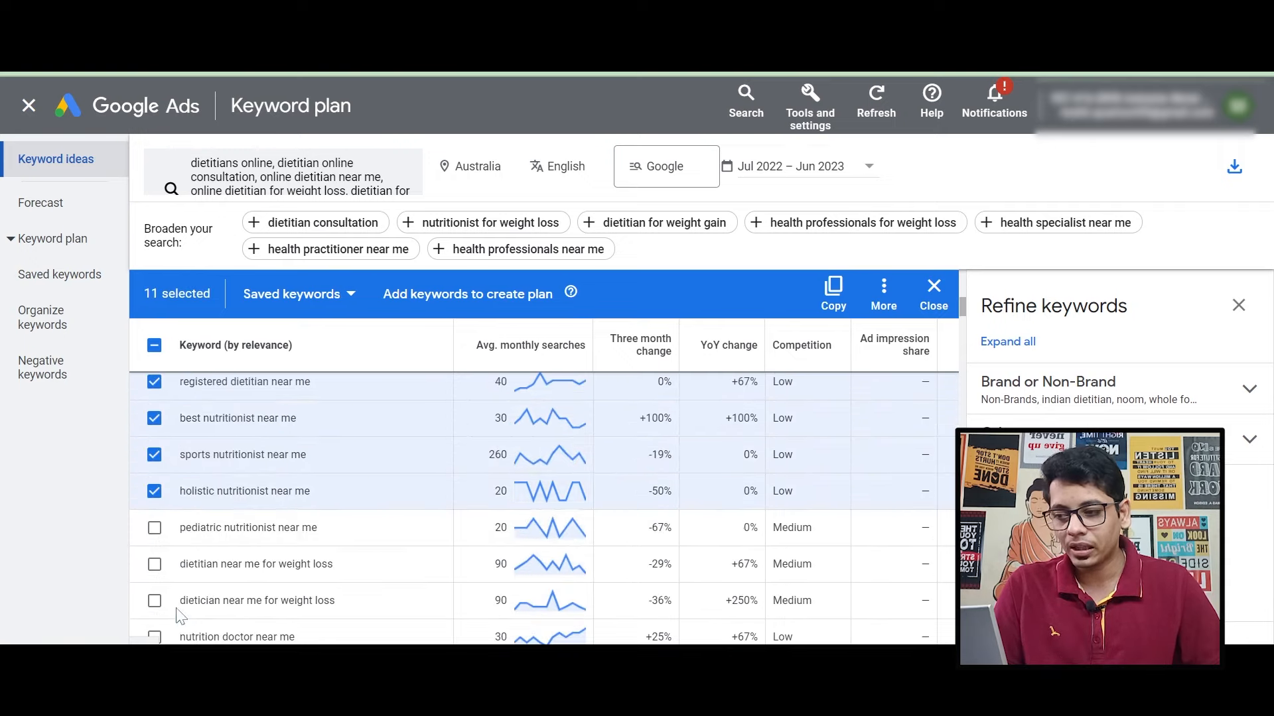
{"action": "left_click", "coordinate": [153, 528]}
{"action": "left_click", "coordinate": [154, 564]}
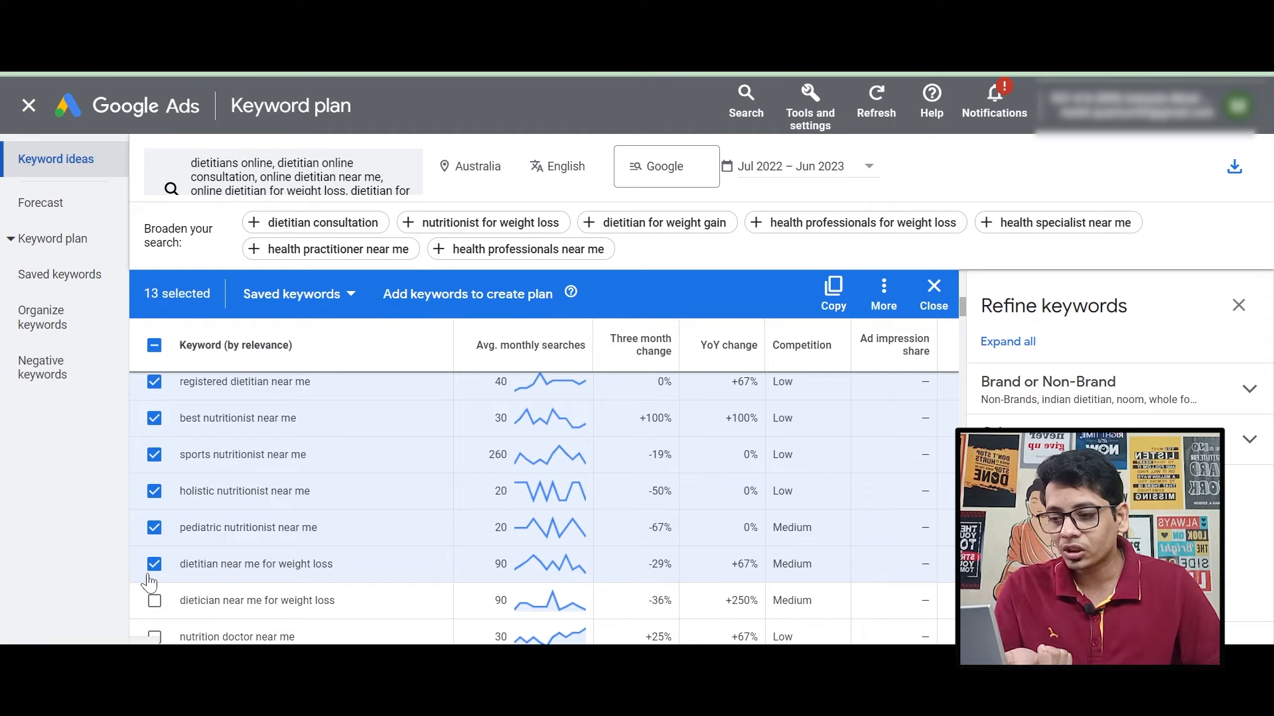
- Also select "online nutrition coach" and add all the selected keywords to the plan
{"action": "scroll", "coordinate": [300, 622], "scroll_direction": "down", "scroll_amount": 2}
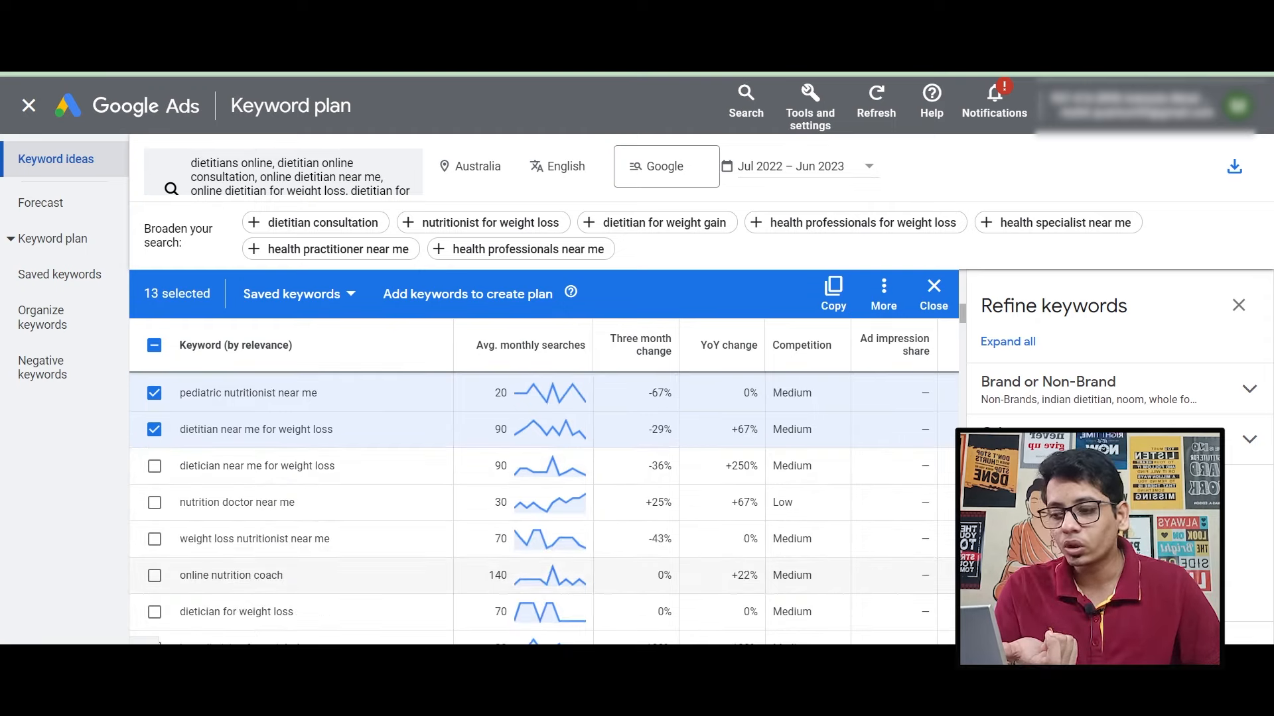
{"action": "left_click", "coordinate": [154, 575]}
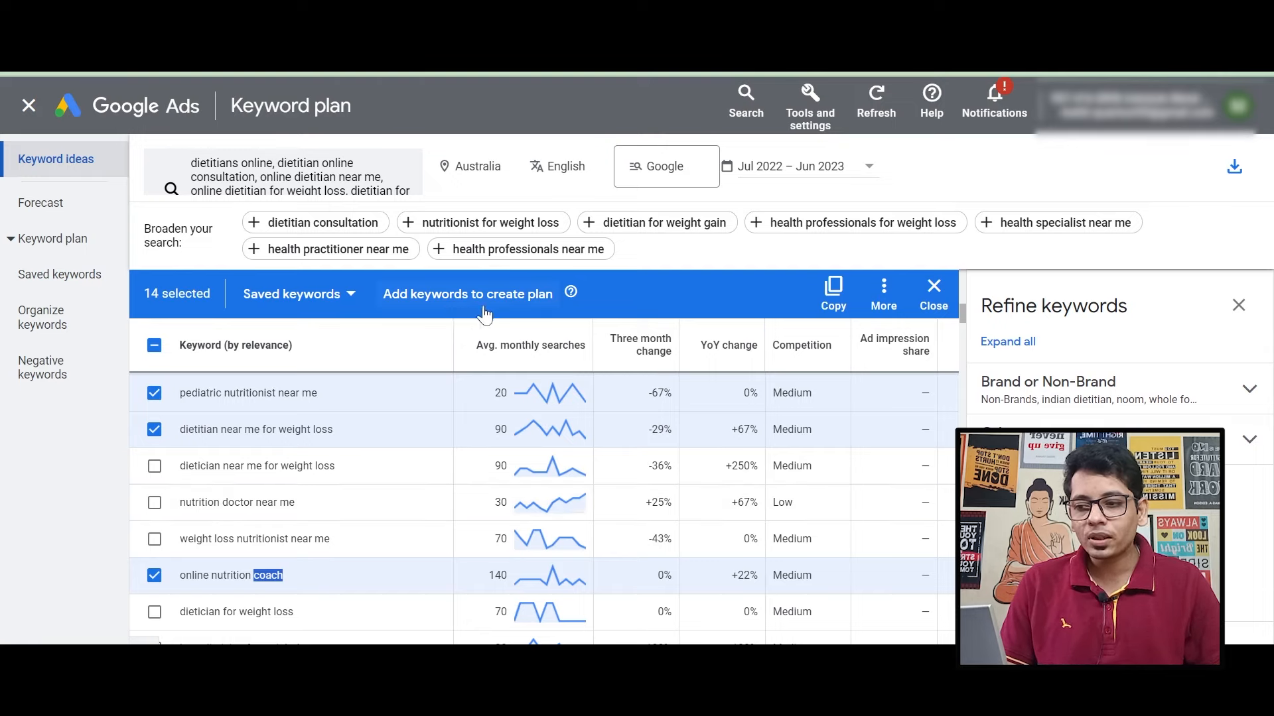
{"action": "left_click", "coordinate": [522, 310]}
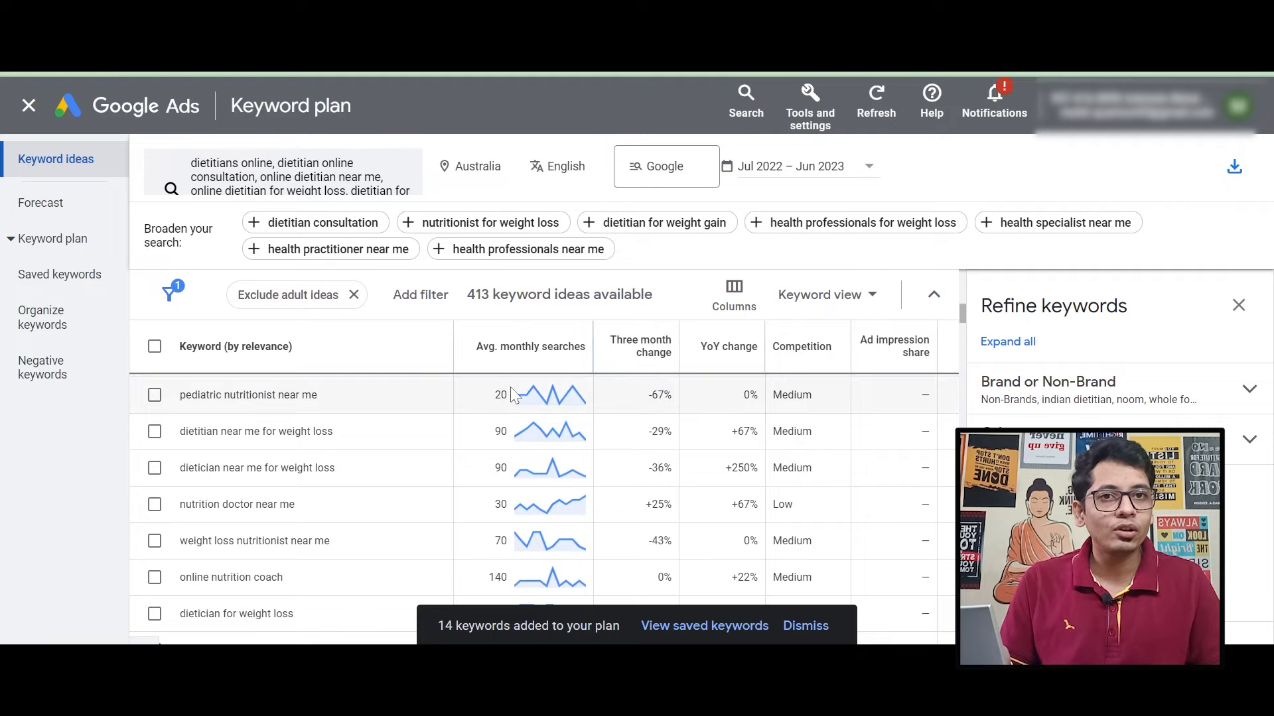
- Browse the remaining keyword ideas and open the plan's saved keywords
{"action": "scroll", "coordinate": [504, 451], "scroll_direction": "down", "scroll_amount": 15}
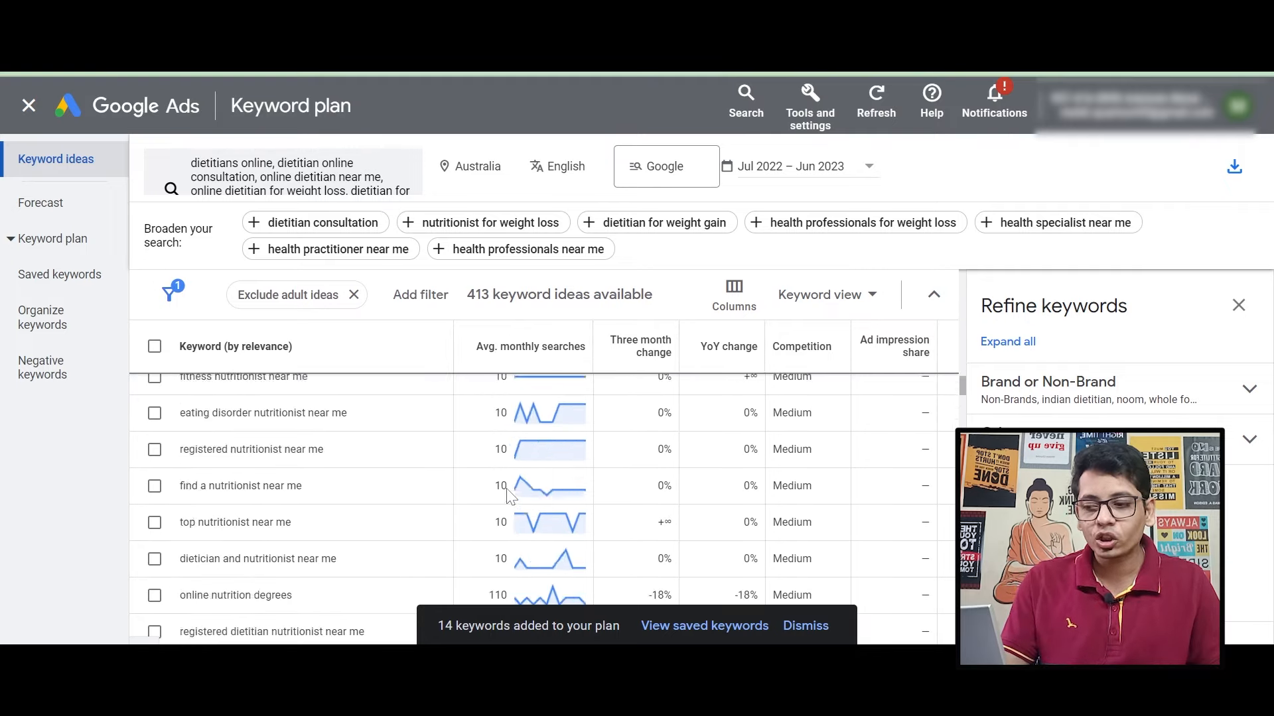
{"action": "scroll", "coordinate": [508, 496], "scroll_direction": "down", "scroll_amount": 2}
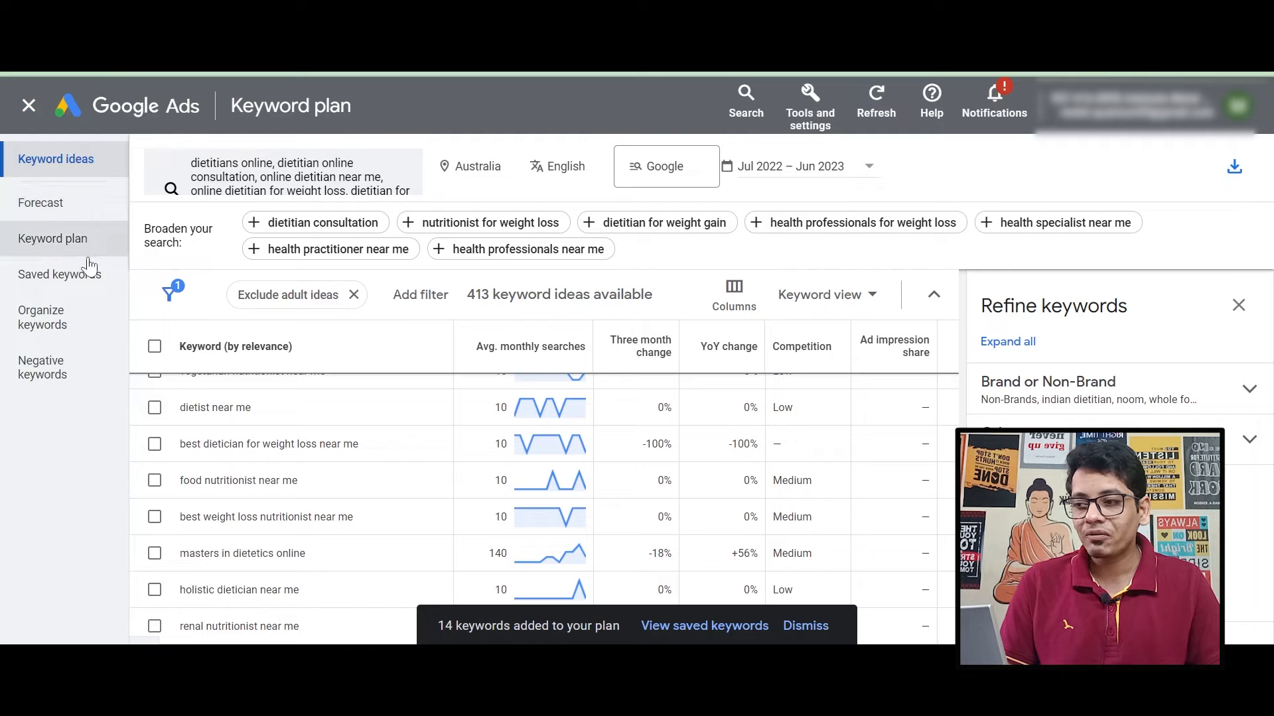
{"action": "left_click", "coordinate": [32, 277]}
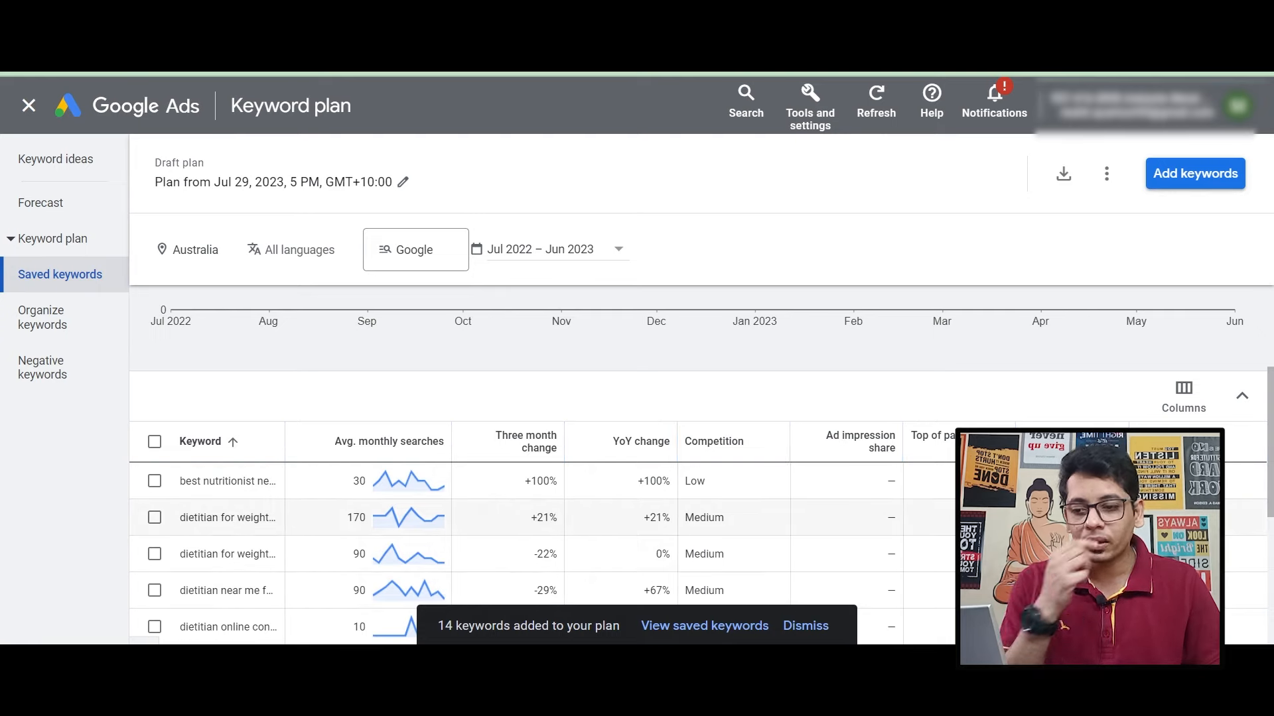
- Switch to the Google Sheets list with completed search and bid metrics and review its keywords from A4 to A23
{"action": "mouse_move", "coordinate": [659, 647]}
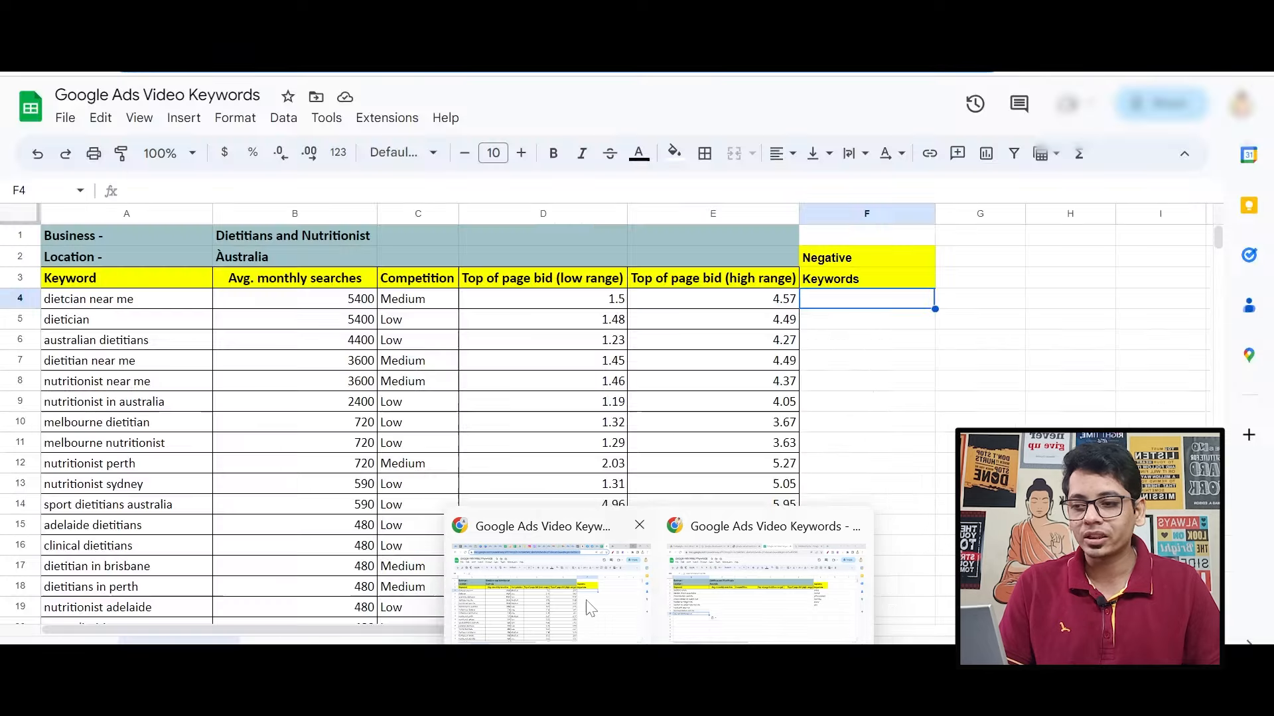
{"action": "left_click", "coordinate": [550, 584]}
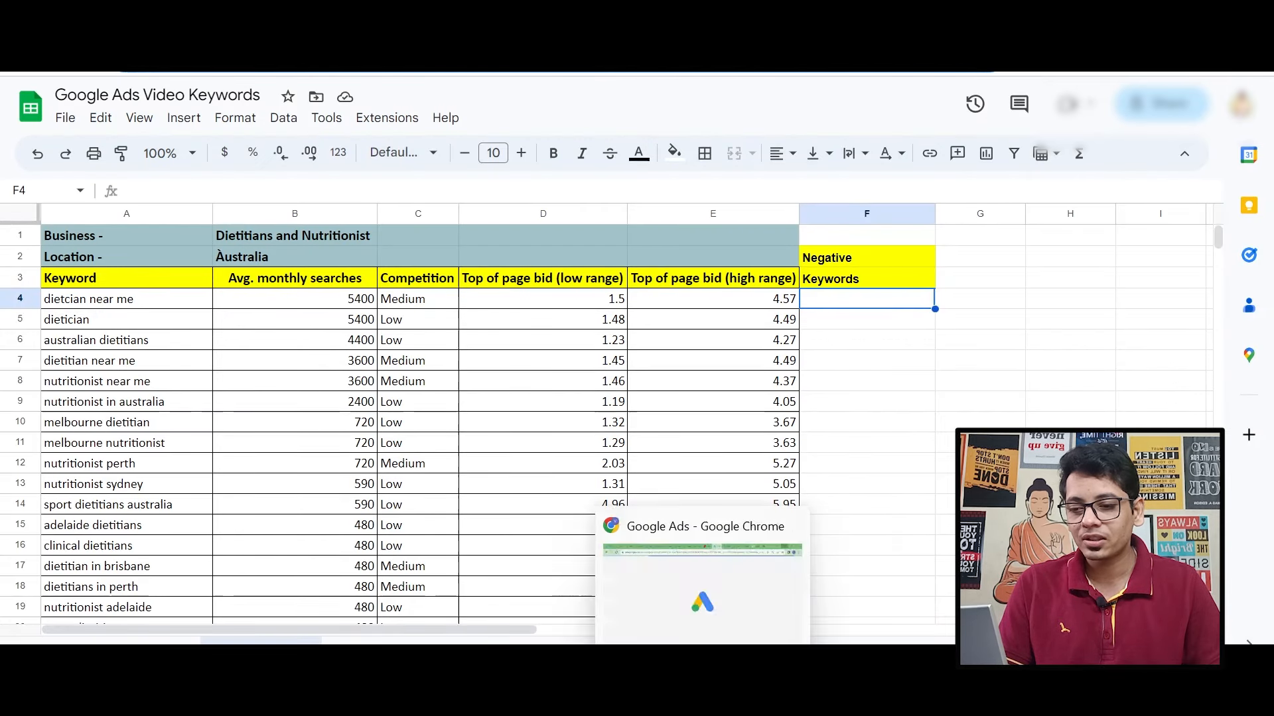
{"action": "left_click", "coordinate": [965, 425]}
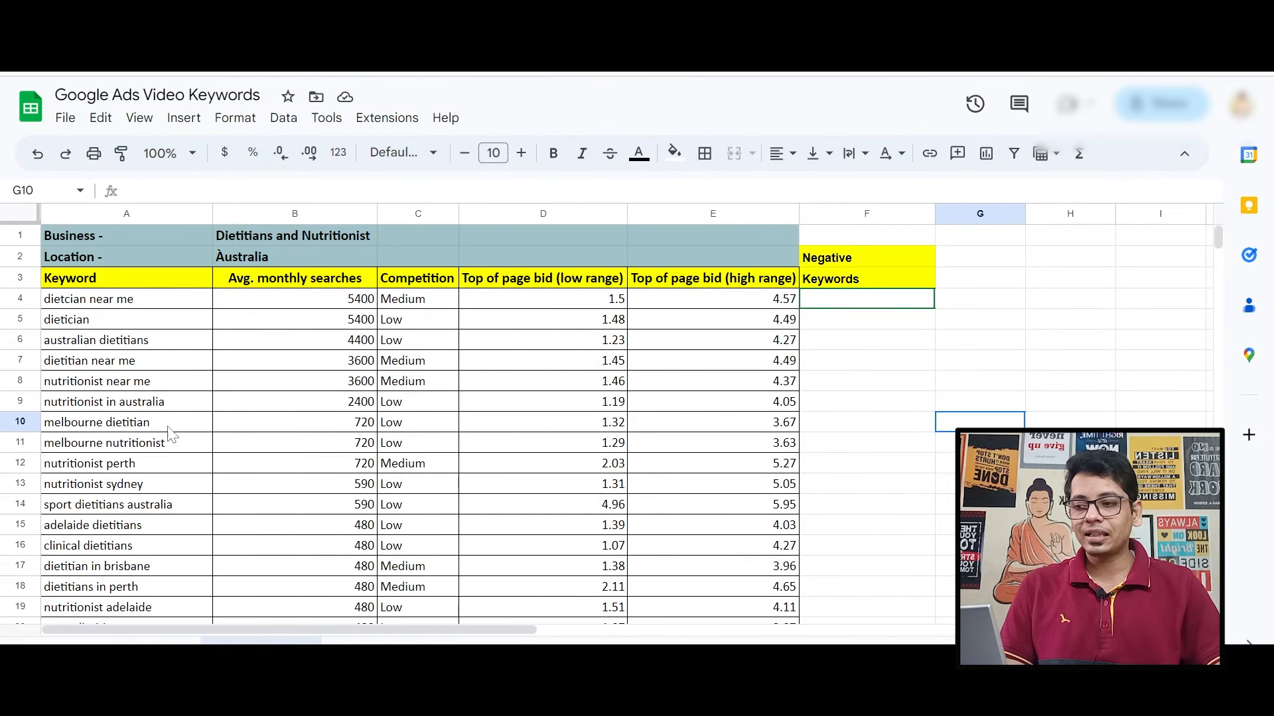
{"action": "left_click_drag", "start_coordinate": [126, 300], "coordinate": [151, 624]}
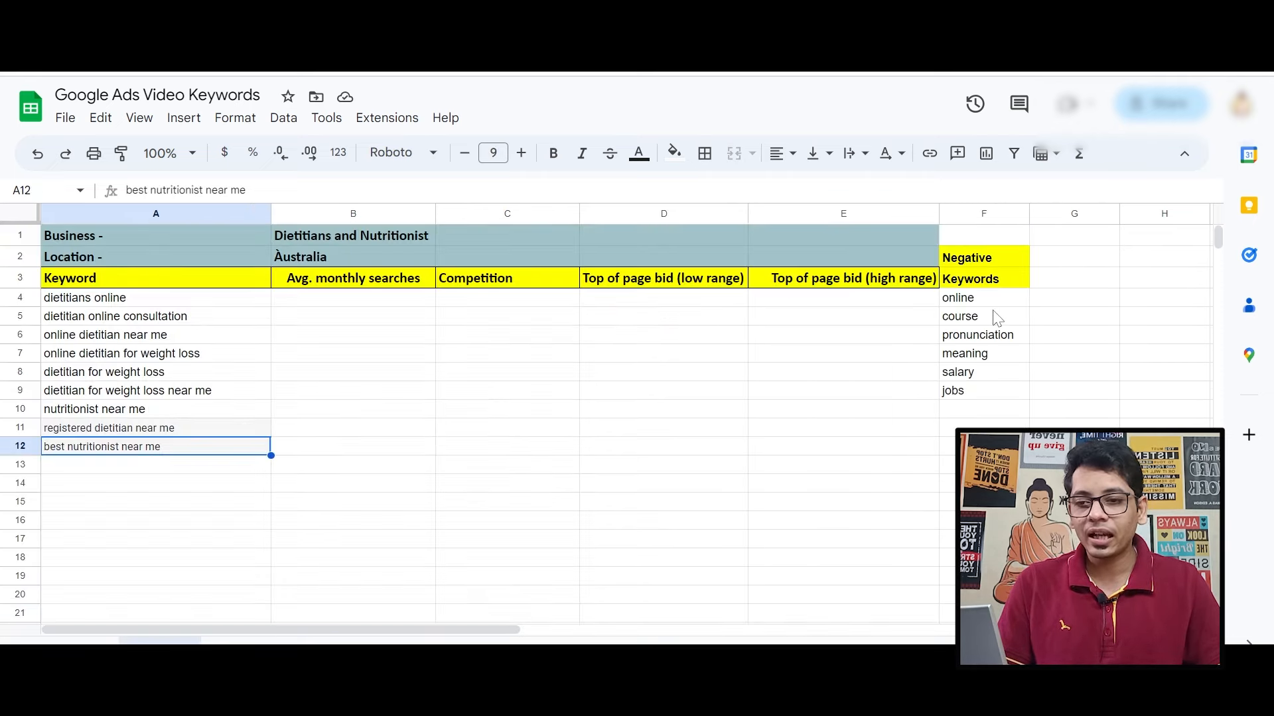
- Copy the negative keywords online, course, pronunciation, meaning, salary and jobs into F4:F9 of the completed keyword sheet
{"action": "left_click_drag", "start_coordinate": [969, 298], "coordinate": [973, 394]}
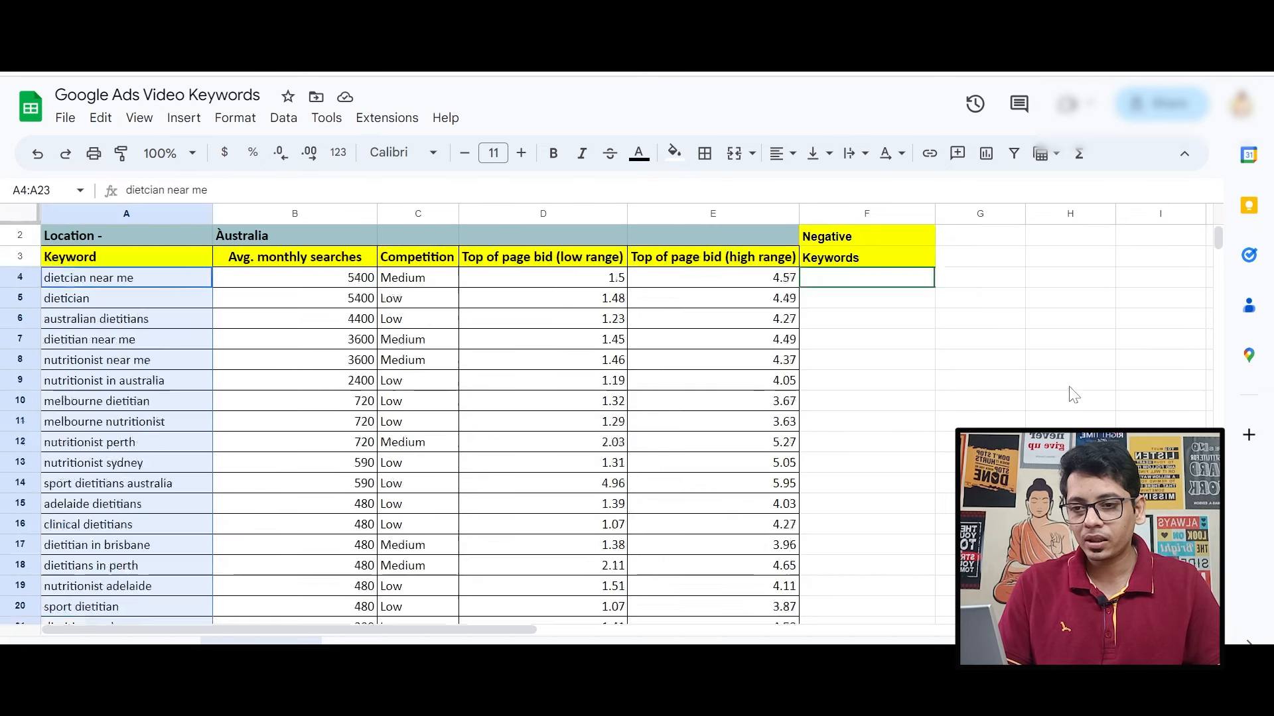
{"action": "scroll", "coordinate": [1073, 394], "scroll_direction": "up", "scroll_amount": 1}
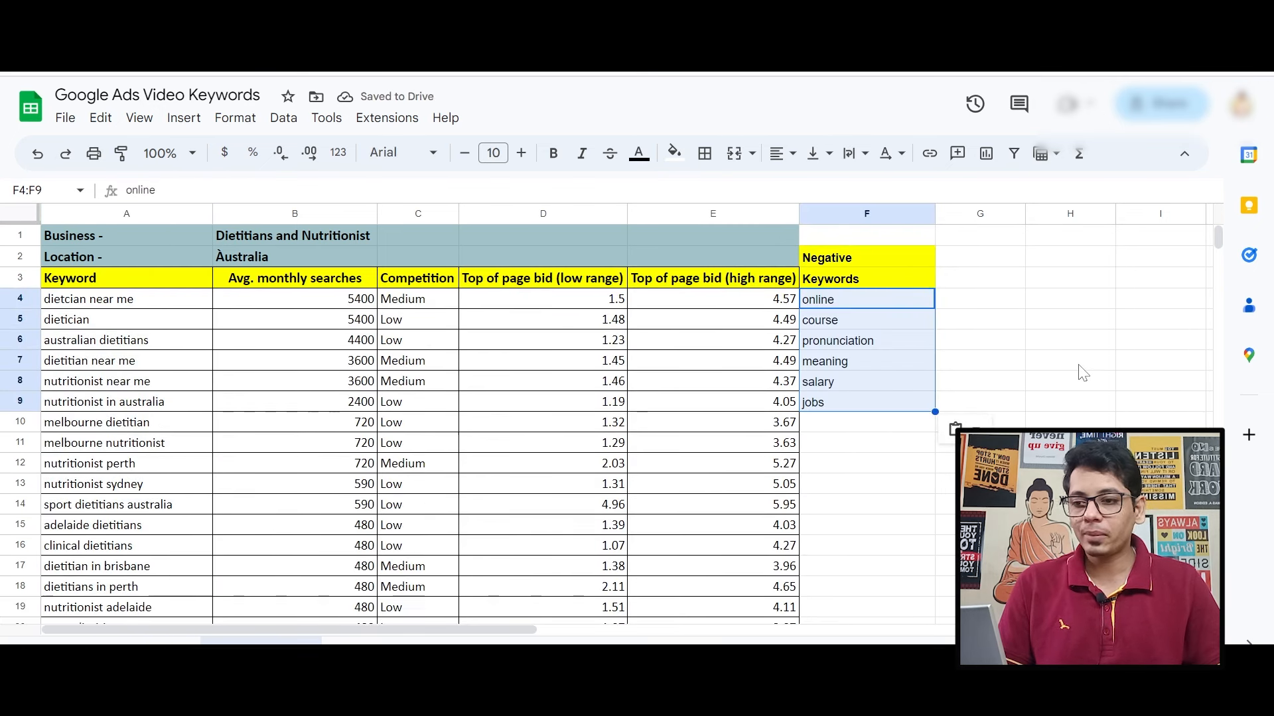
{"action": "left_click", "coordinate": [929, 431]}
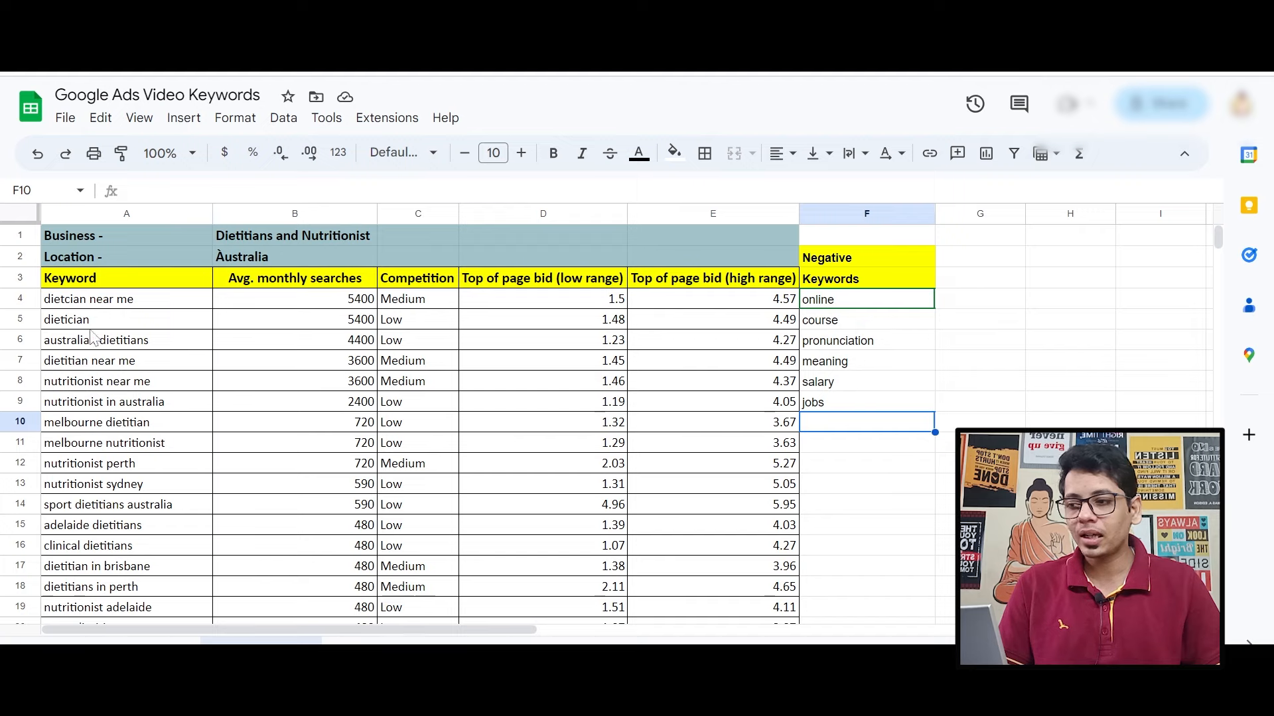
- Review the completed sheet's keywords, comparing the "near me" terms with the Australia-related ones
{"action": "left_click_drag", "start_coordinate": [93, 299], "coordinate": [86, 574]}
{"action": "left_click", "coordinate": [252, 381]}
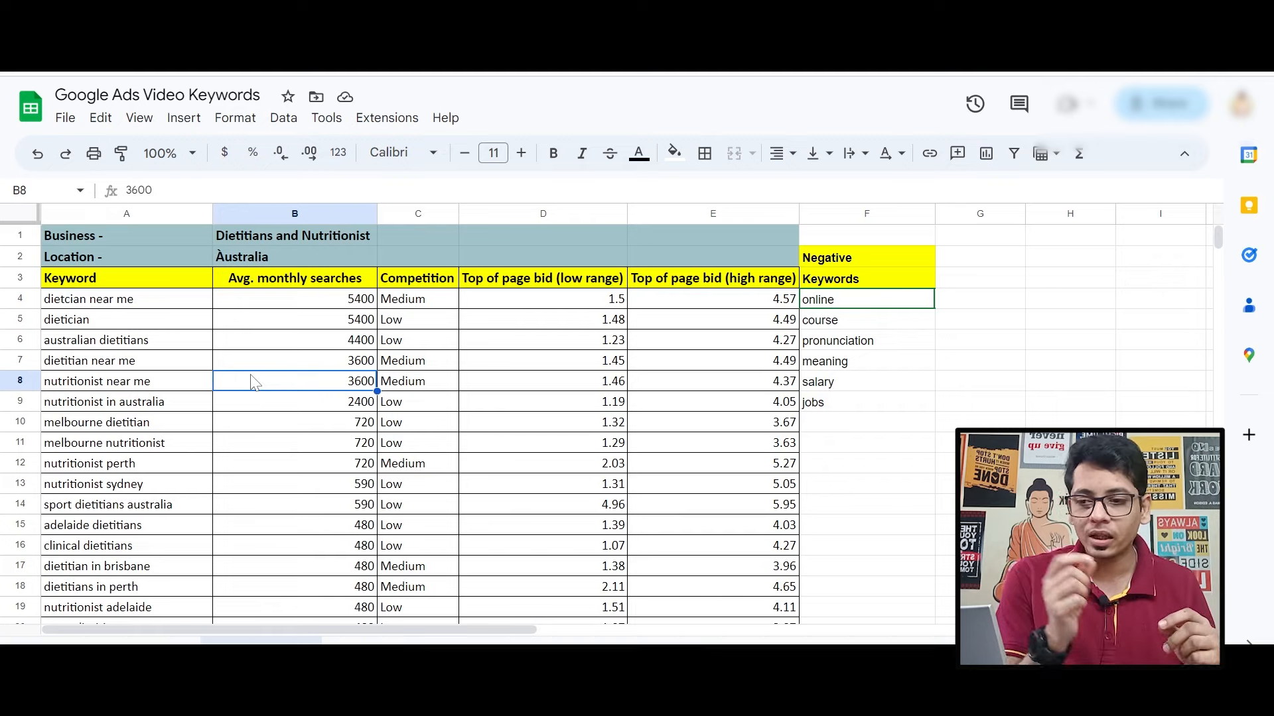
{"action": "left_click", "coordinate": [158, 297]}
{"action": "left_click", "coordinate": [141, 340]}
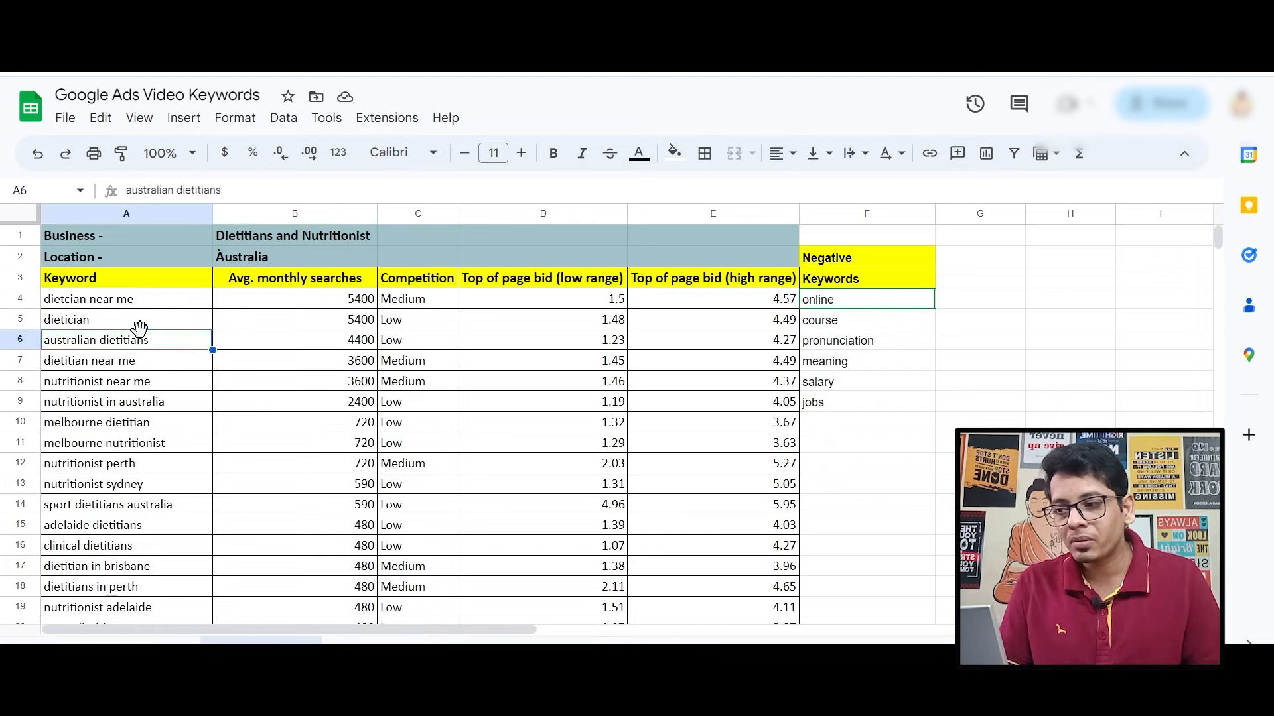
{"action": "left_click", "coordinate": [138, 368]}
{"action": "left_click", "coordinate": [131, 385]}
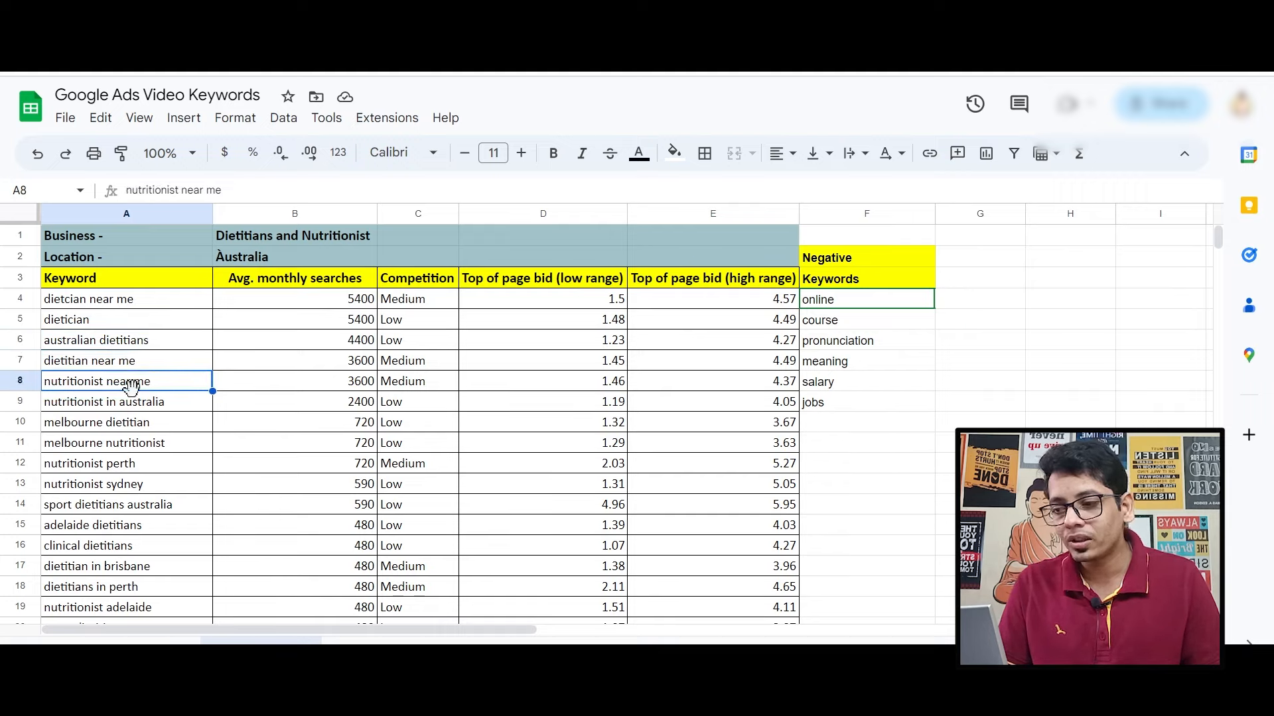
{"action": "left_click", "coordinate": [173, 406]}
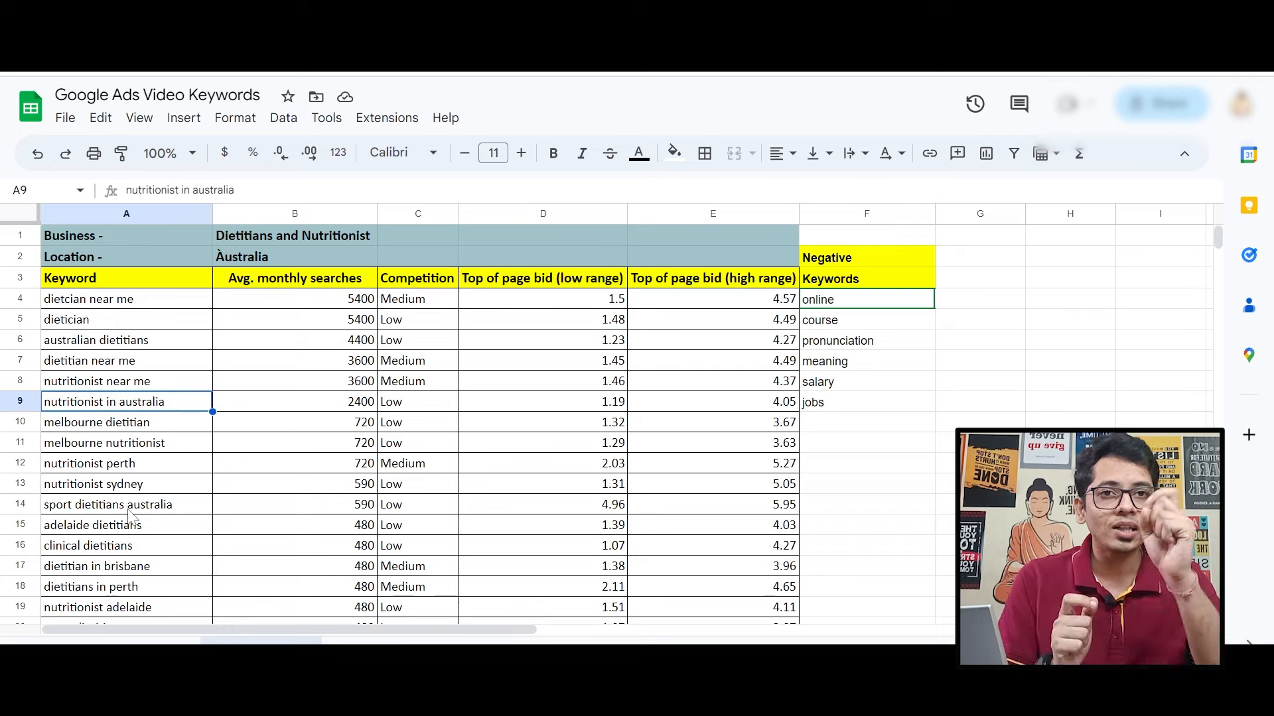
- Open the sheet of grouped keywords and examine the "near me" group, starting with "dietcian near me"
{"action": "left_click", "coordinate": [378, 640]}
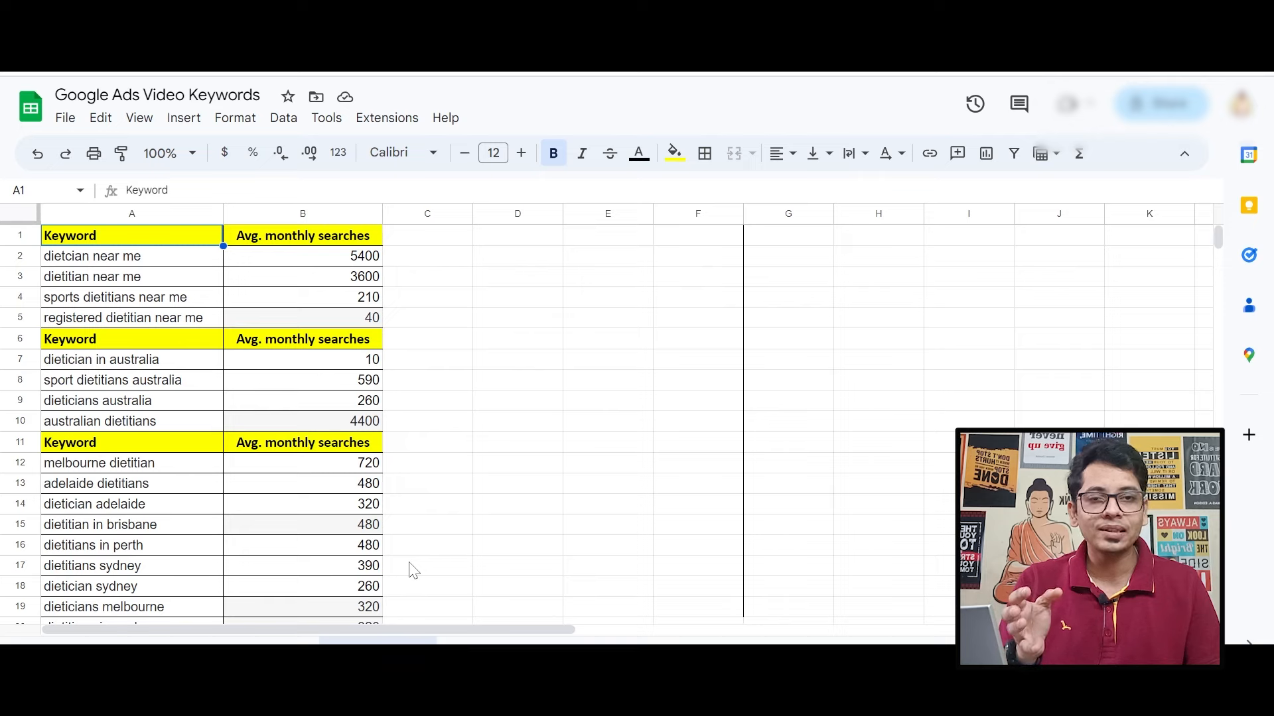
{"action": "left_click", "coordinate": [96, 244]}
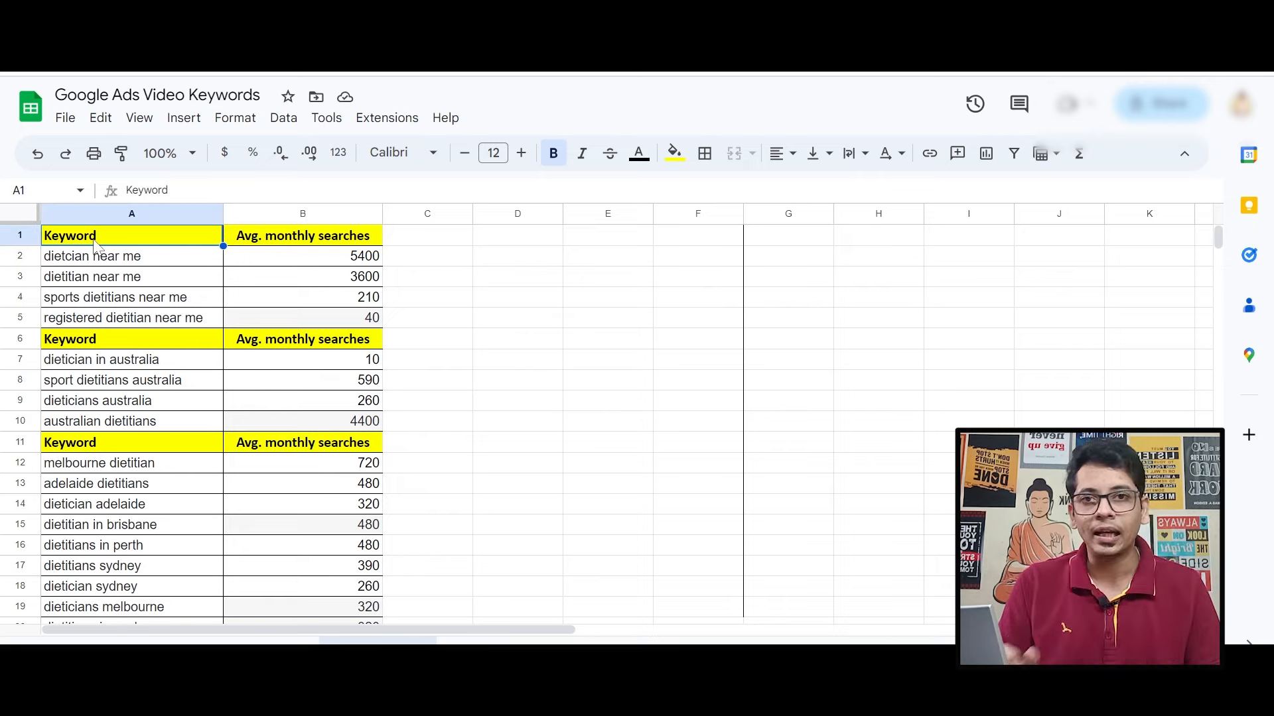
{"action": "left_click", "coordinate": [110, 266]}
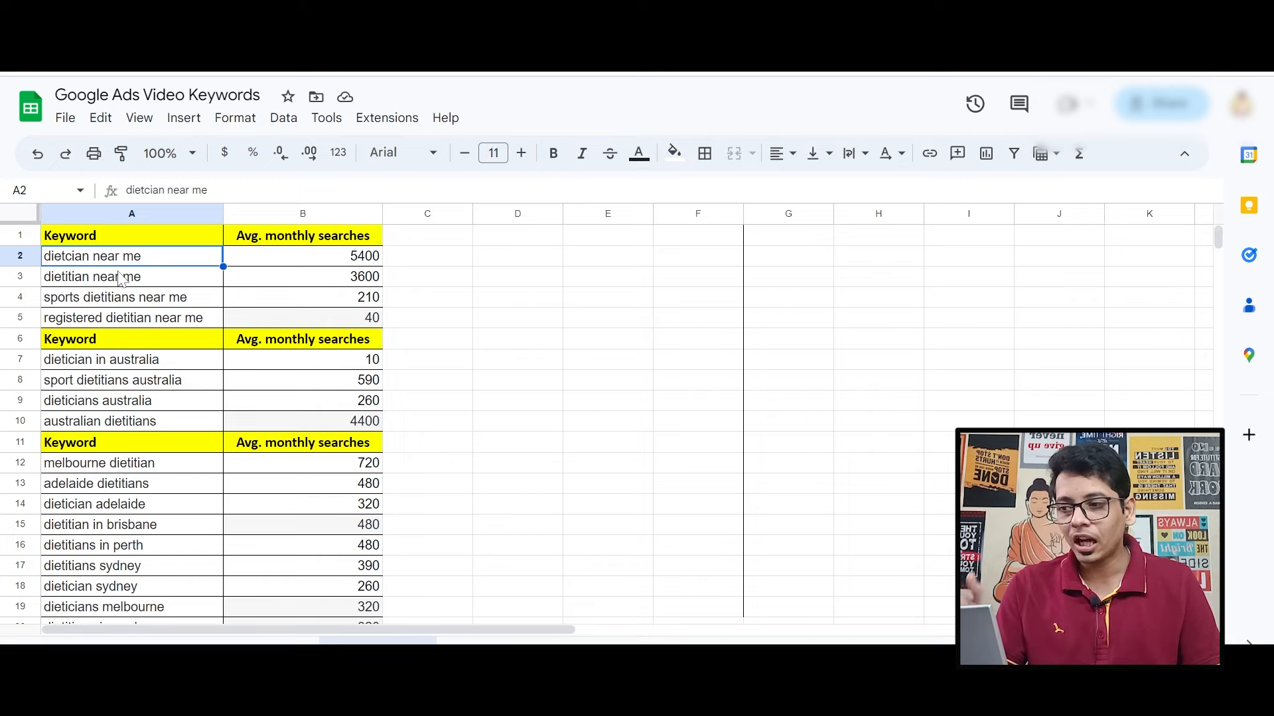
- Examine the "near me" dietitian group in A2:A5, comparing the spelling variants with the sports and registered dietitian keywords
{"action": "left_click", "coordinate": [122, 279]}
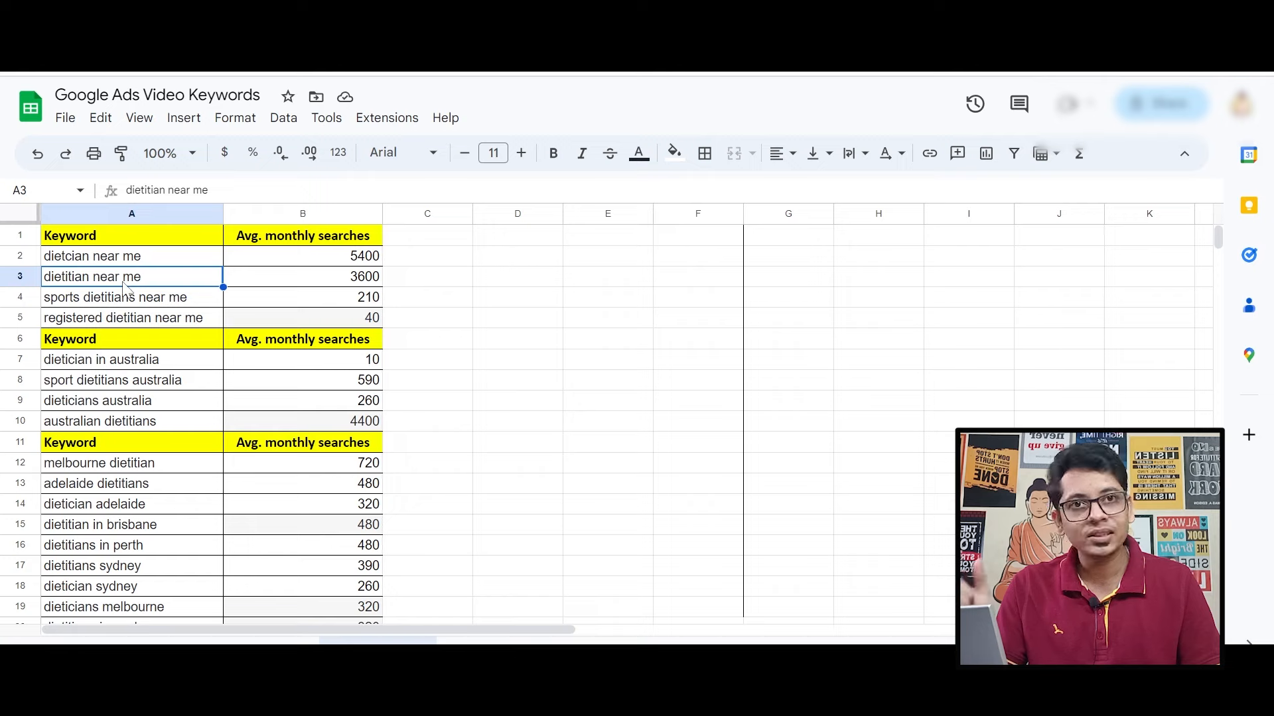
{"action": "double_click", "coordinate": [77, 263]}
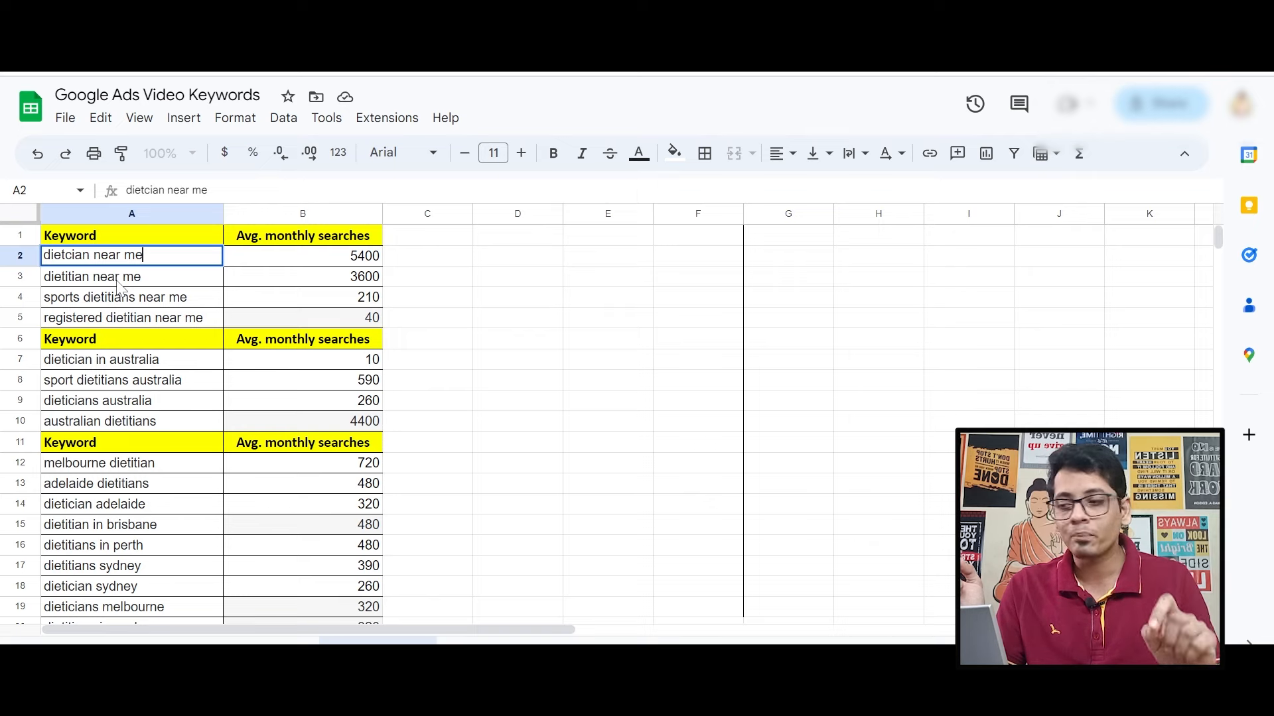
{"action": "left_click", "coordinate": [118, 285]}
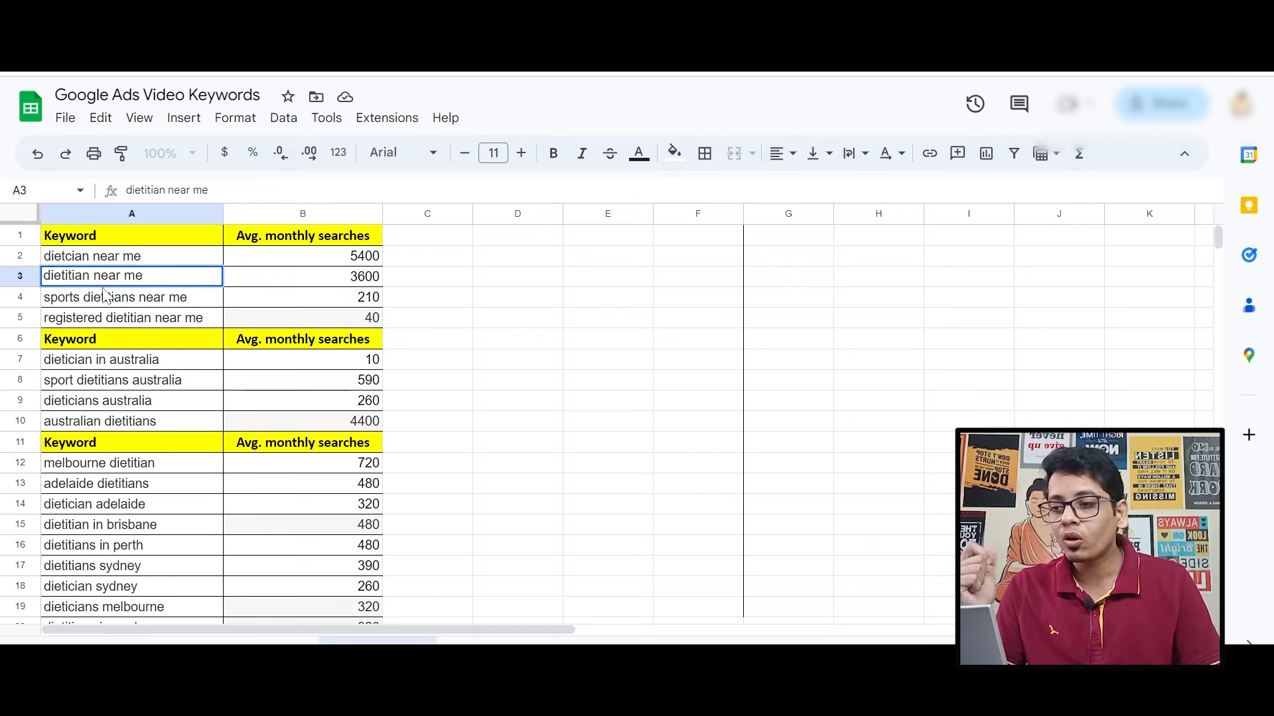
{"action": "key", "text": "Escape"}
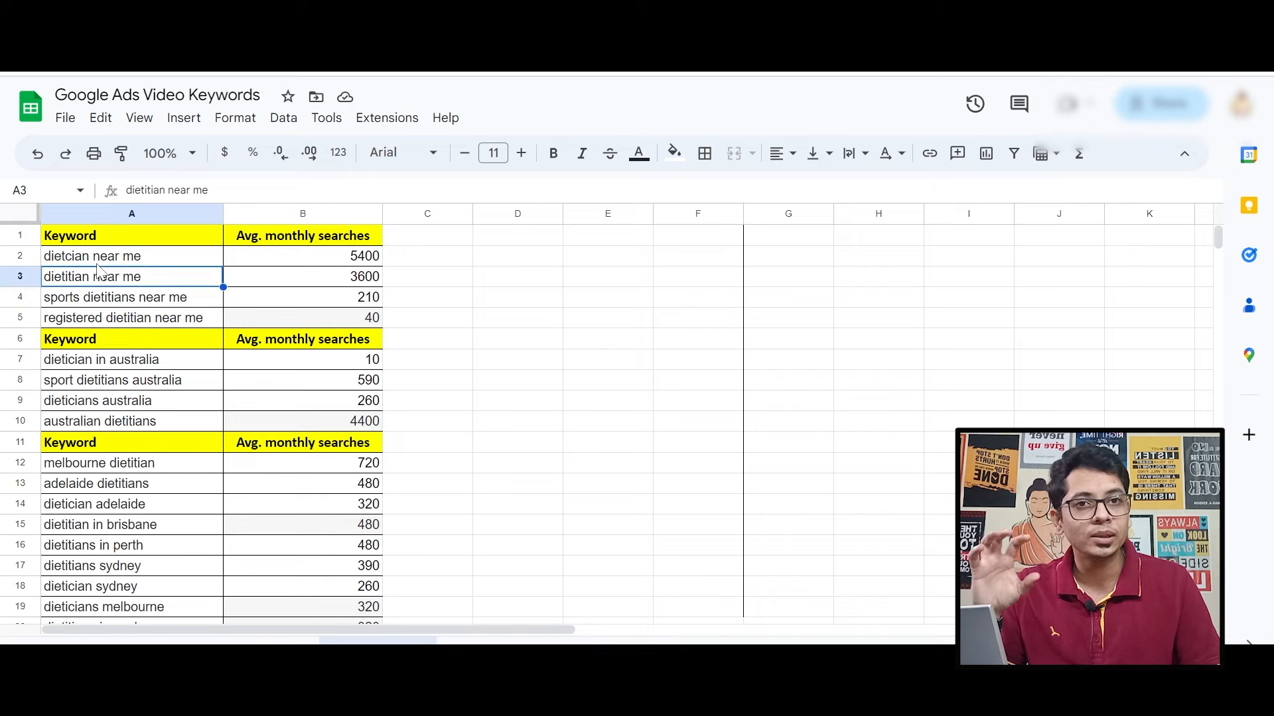
{"action": "left_click_drag", "start_coordinate": [120, 263], "coordinate": [125, 277]}
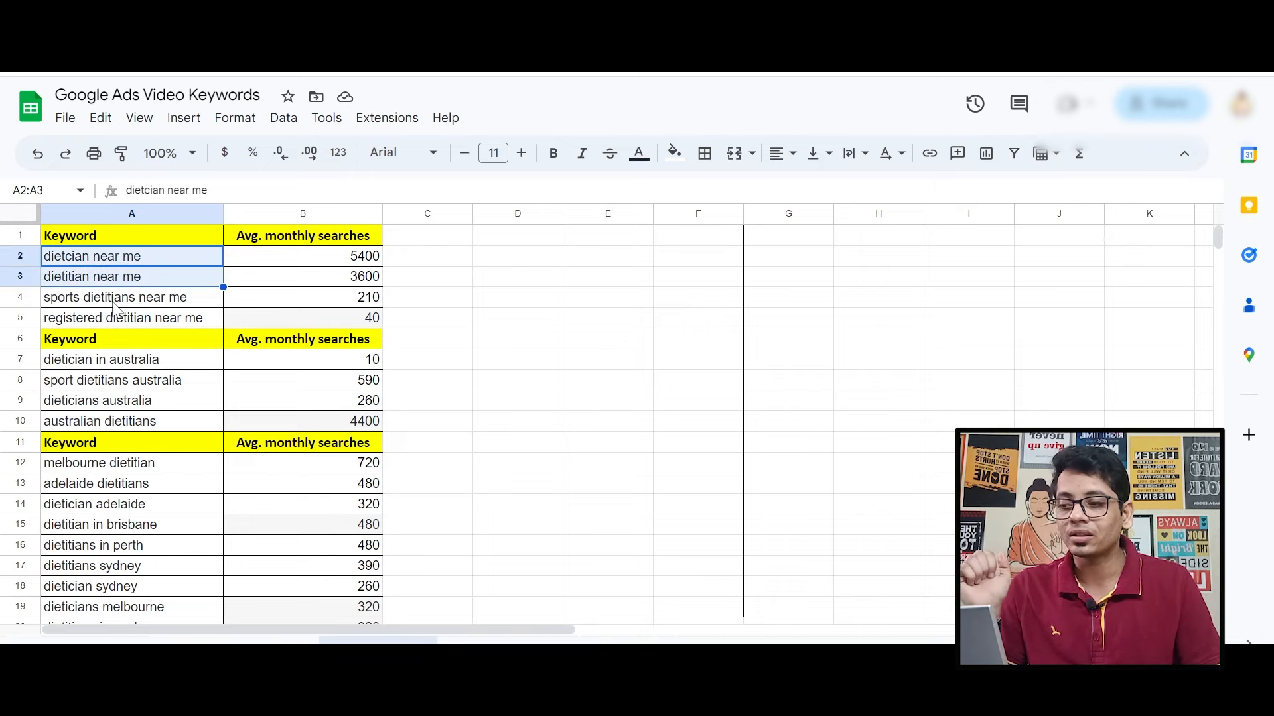
{"action": "left_click", "coordinate": [114, 302]}
{"action": "key", "text": "Return"}
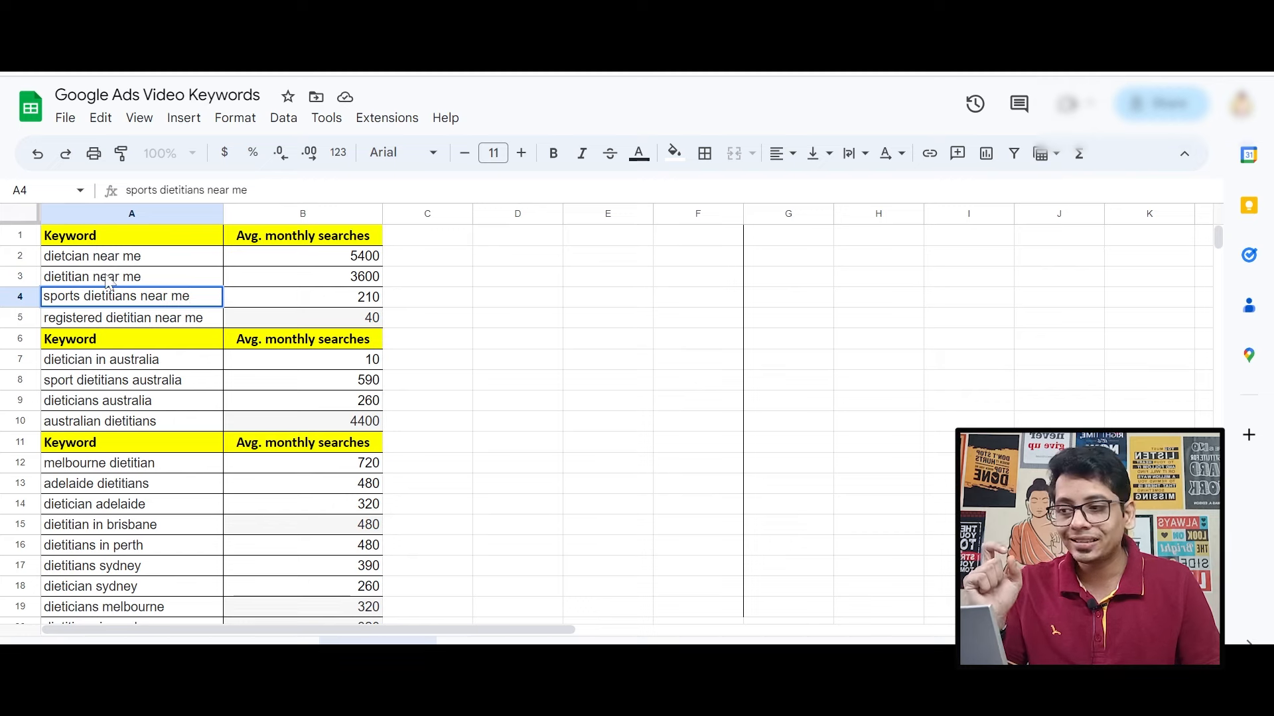
{"action": "left_click_drag", "start_coordinate": [133, 260], "coordinate": [150, 318]}
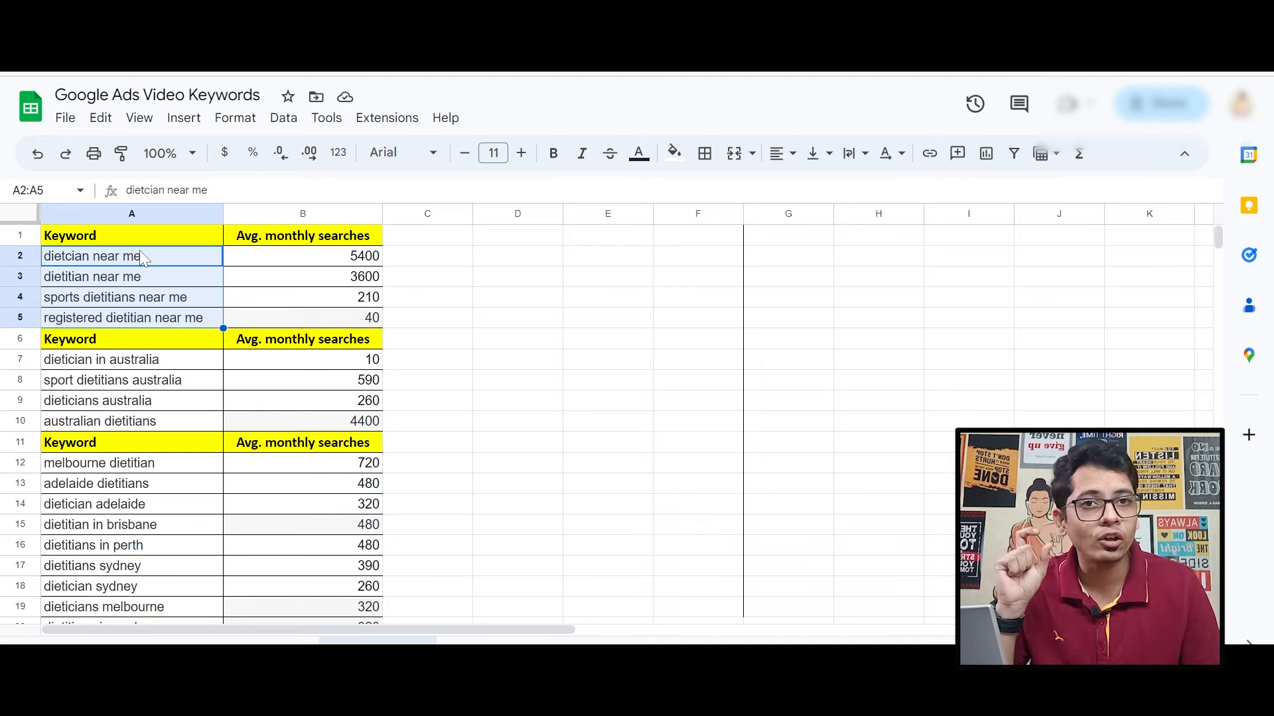
{"action": "left_click", "coordinate": [67, 302]}
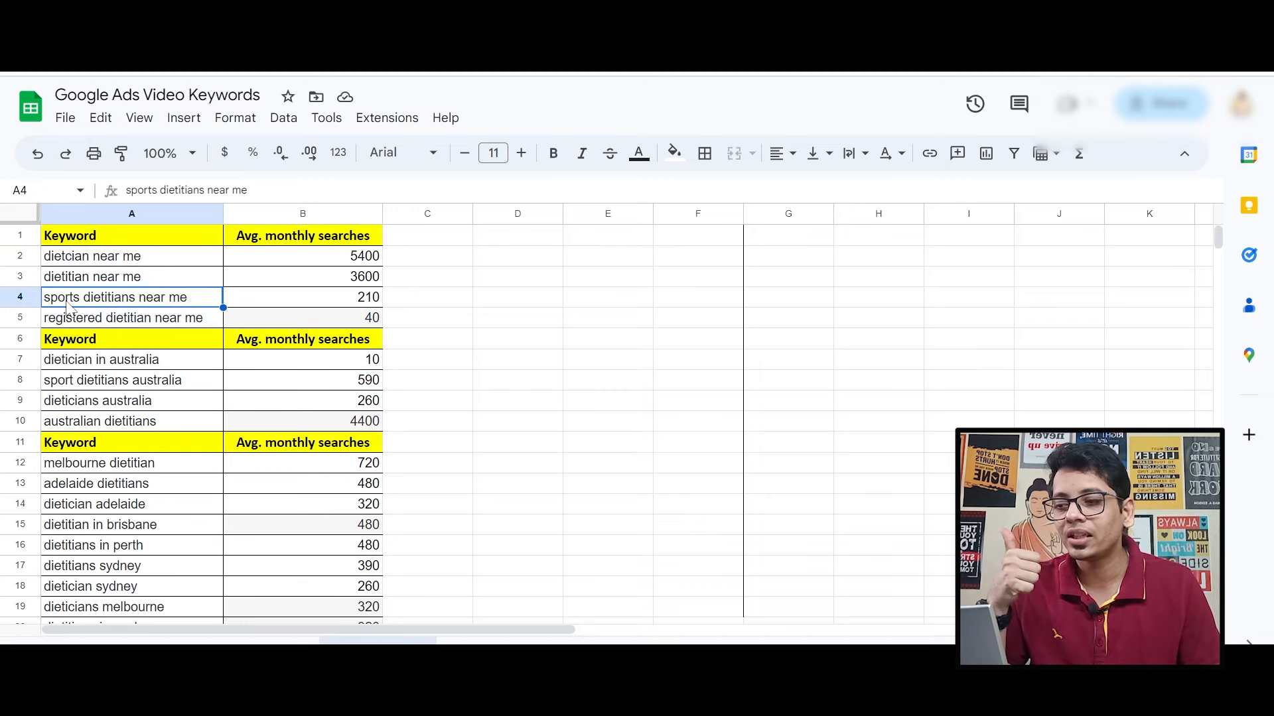
{"action": "left_click", "coordinate": [89, 325]}
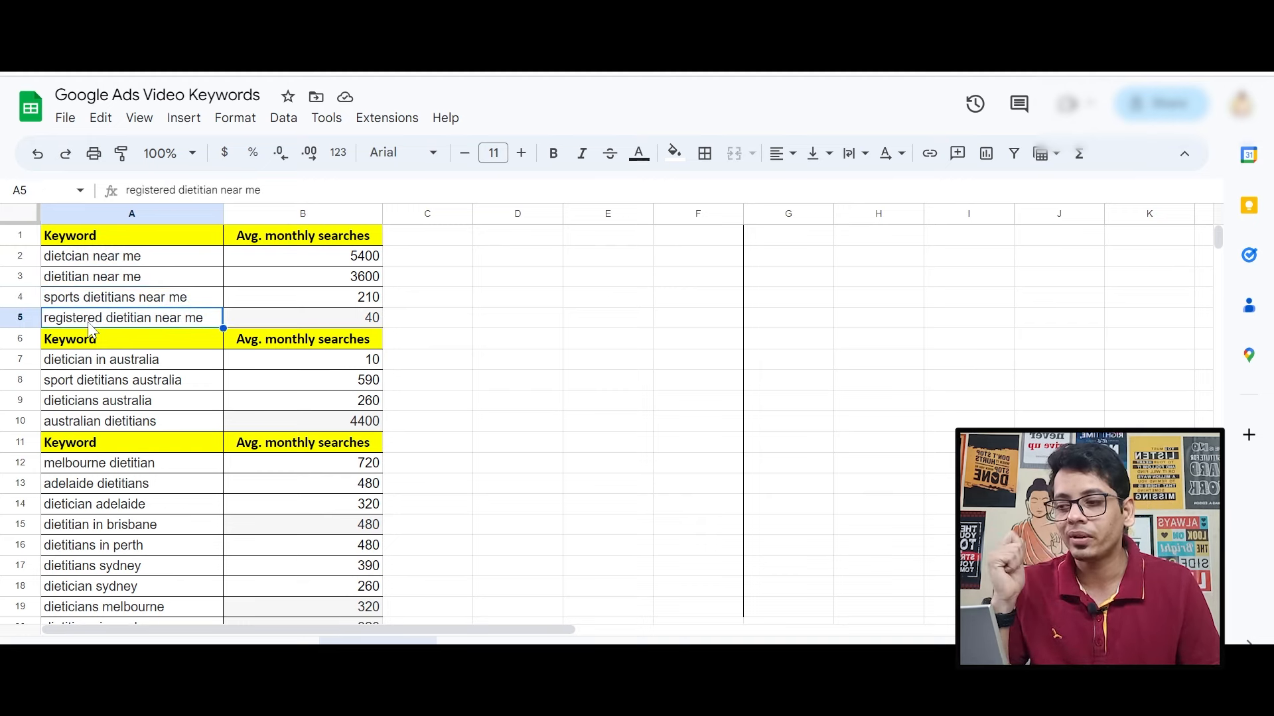
- Review the Australia-wide dietitian group in A7:A10, from "dietician in australia" to "australian dietitians"
{"action": "scroll", "coordinate": [91, 329], "scroll_direction": "down", "scroll_amount": 1}
{"action": "left_click", "coordinate": [128, 300]}
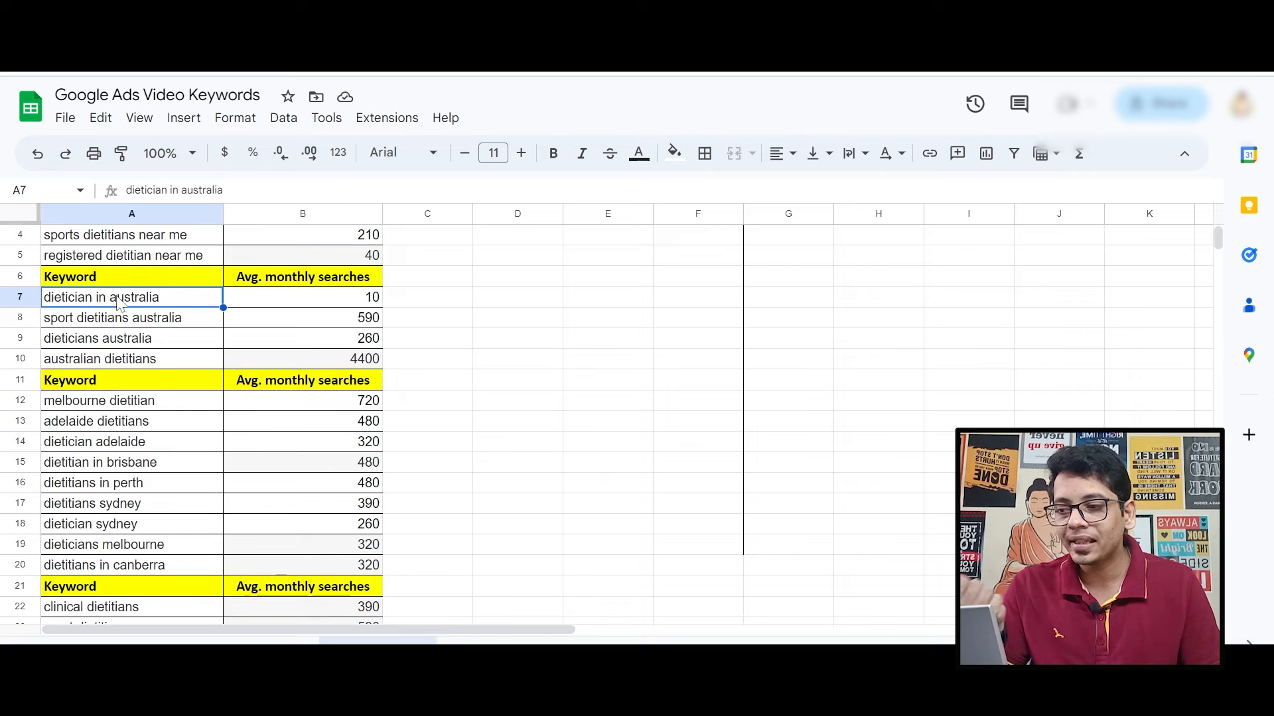
{"action": "left_click", "coordinate": [93, 325]}
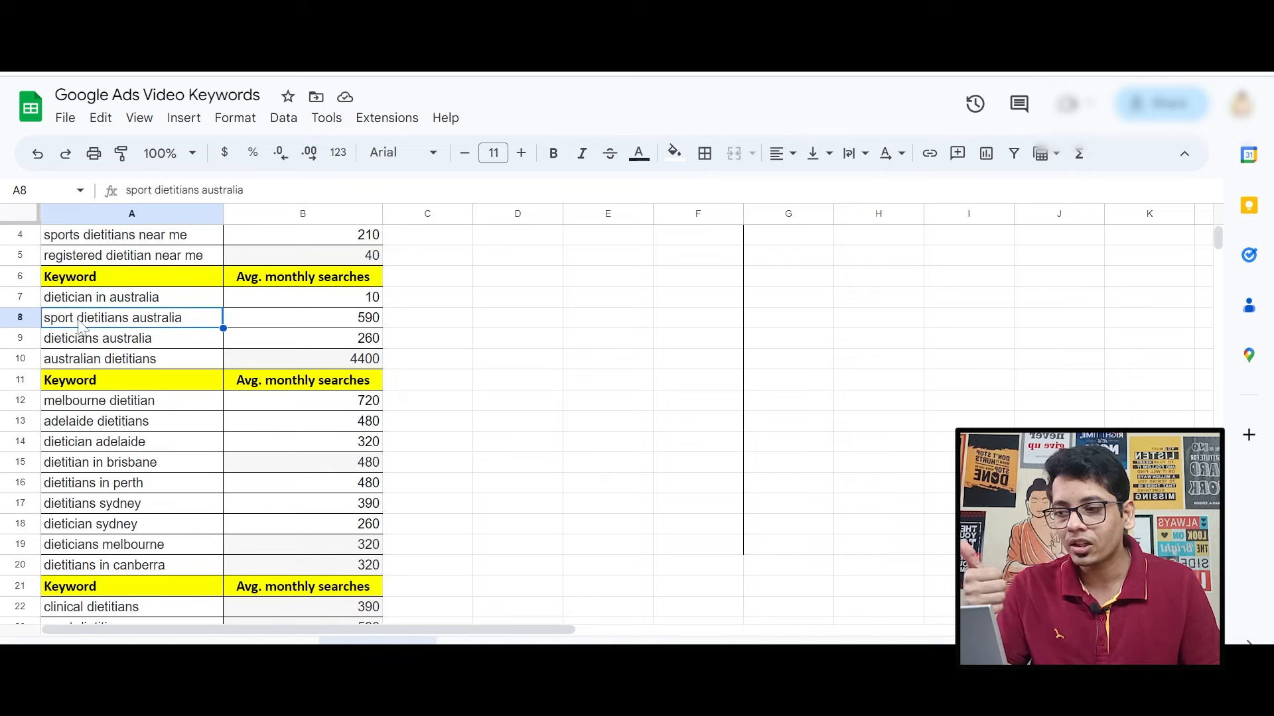
{"action": "left_click", "coordinate": [87, 341]}
{"action": "left_click", "coordinate": [74, 362]}
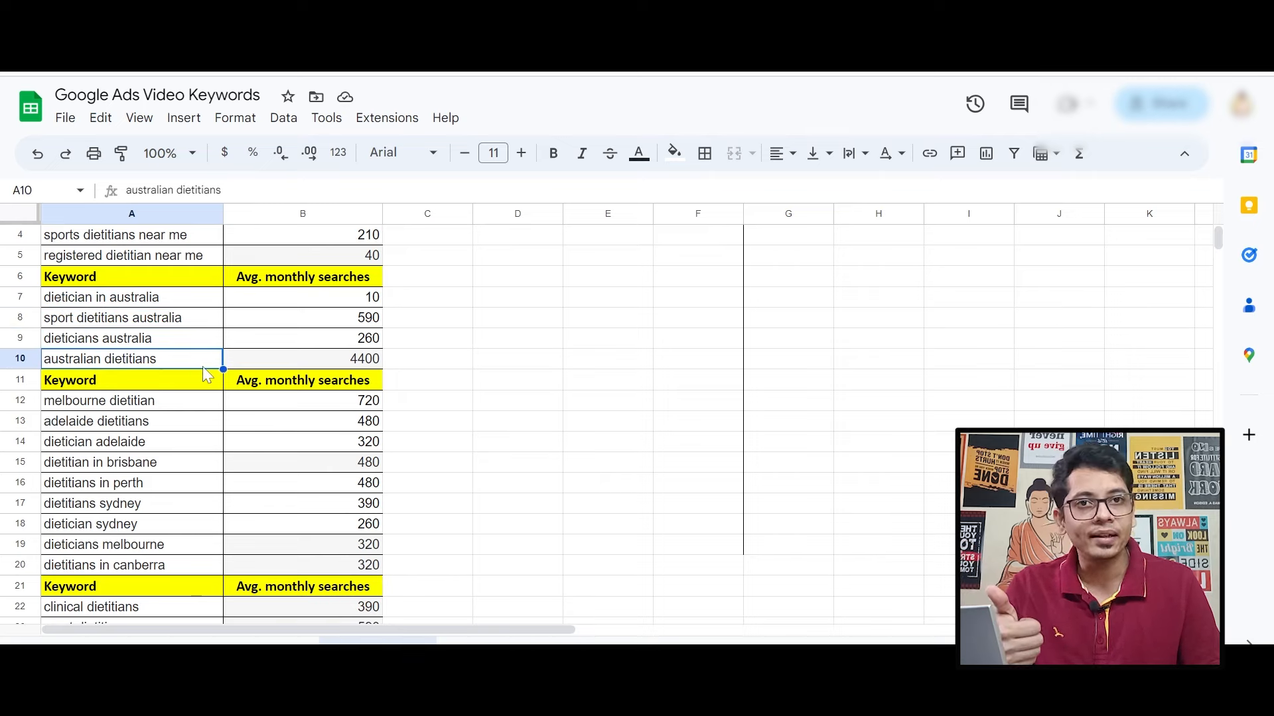
{"action": "left_click", "coordinate": [183, 303]}
- Examine the city-based dietitian group in A12:A20, from "melbourne dietitian" to "dietitians in canberra"
{"action": "left_click_drag", "start_coordinate": [186, 325], "coordinate": [189, 418]}
{"action": "scroll", "coordinate": [139, 431], "scroll_direction": "down", "scroll_amount": 1}
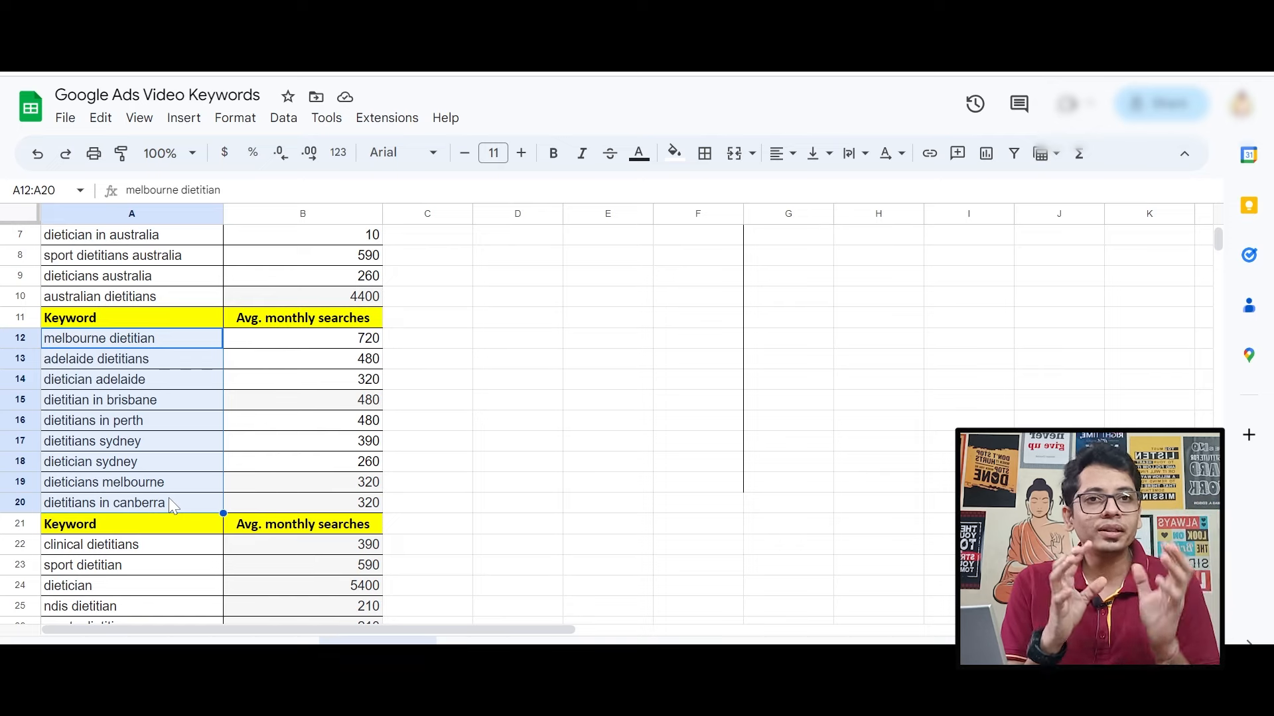
{"action": "left_click", "coordinate": [193, 485]}
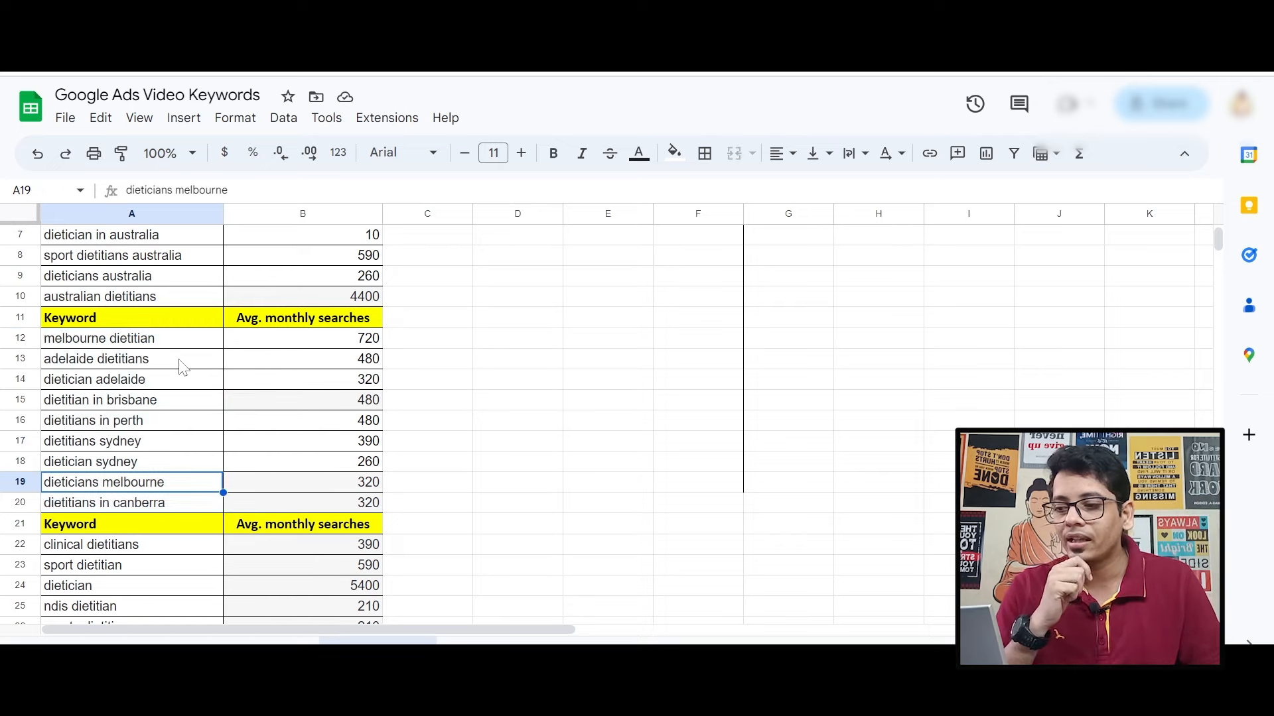
{"action": "left_click_drag", "start_coordinate": [179, 341], "coordinate": [156, 510]}
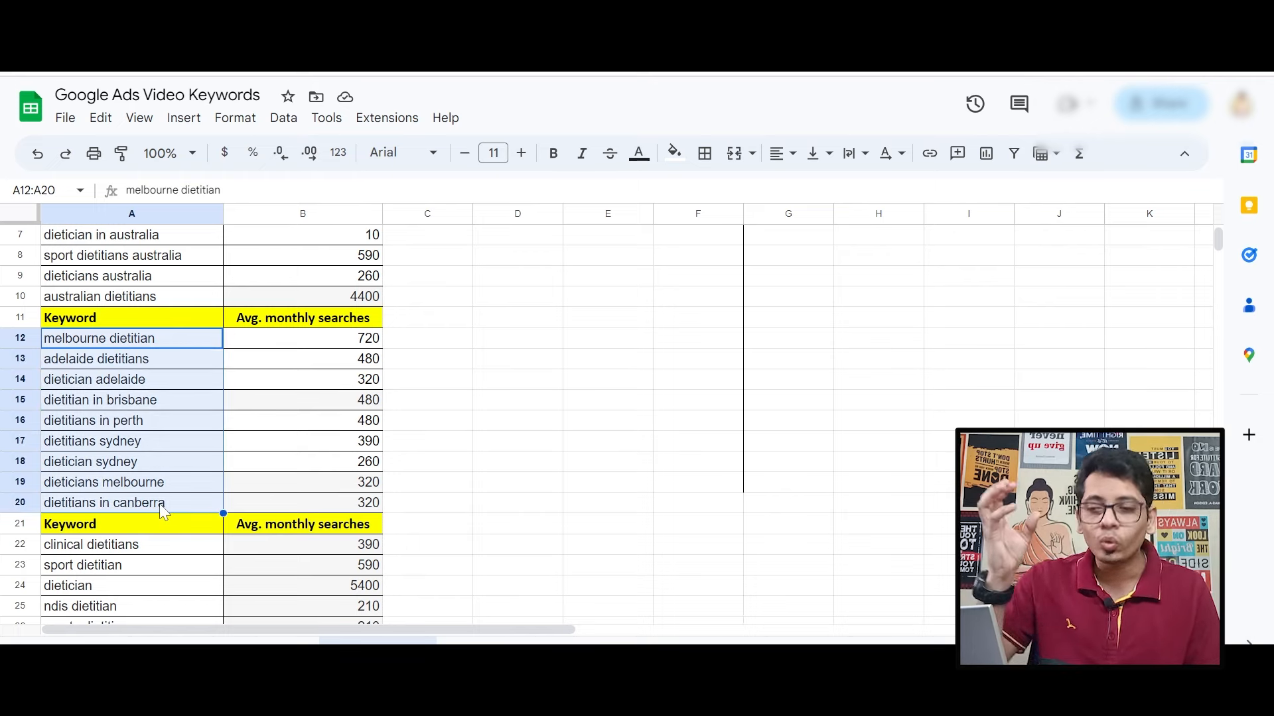
- Review the group of dietitian types in A22:A26, including the clinical, sport and NDIS keywords
{"action": "scroll", "coordinate": [161, 507], "scroll_direction": "down", "scroll_amount": 3}
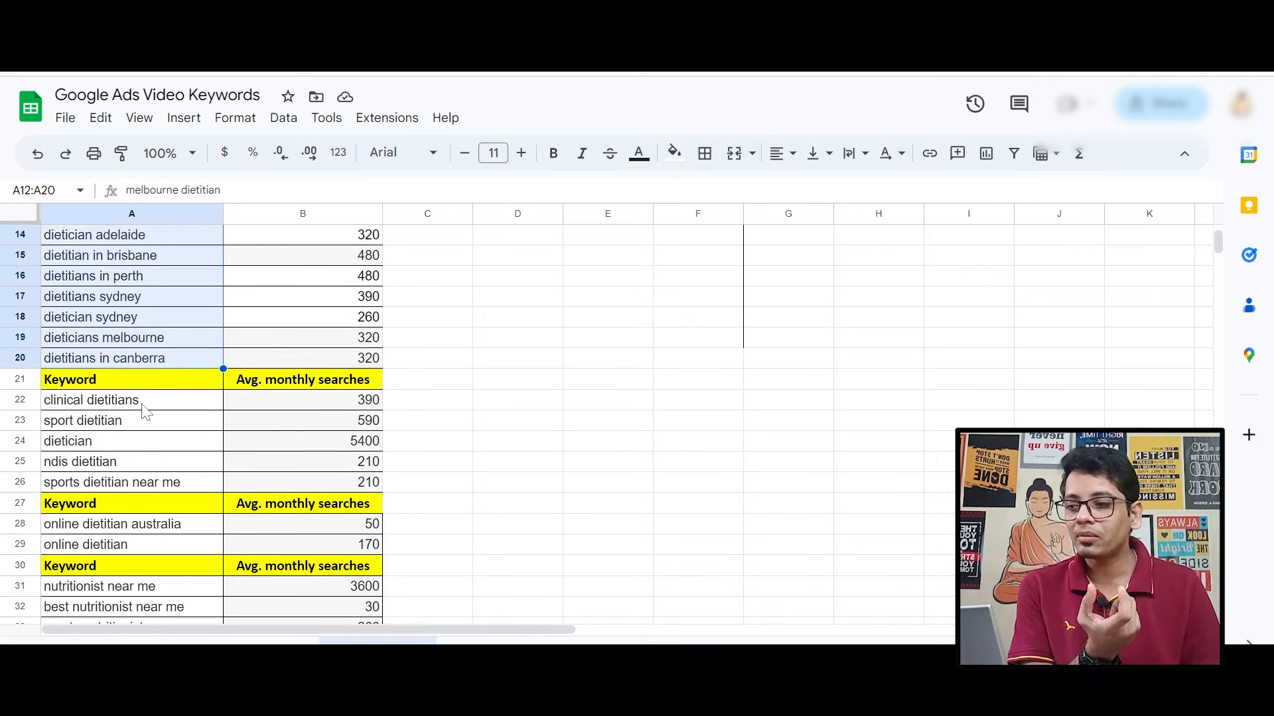
{"action": "left_click_drag", "start_coordinate": [149, 402], "coordinate": [155, 469]}
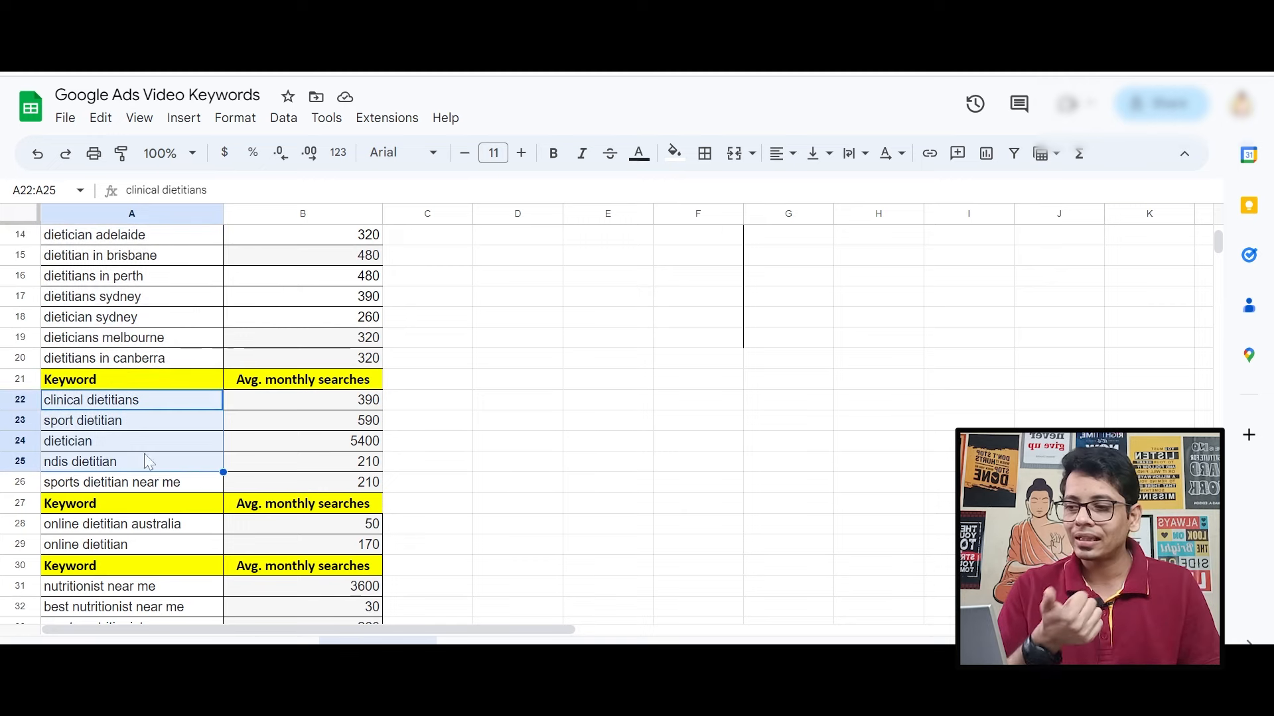
{"action": "left_click", "coordinate": [117, 401]}
{"action": "left_click", "coordinate": [115, 436]}
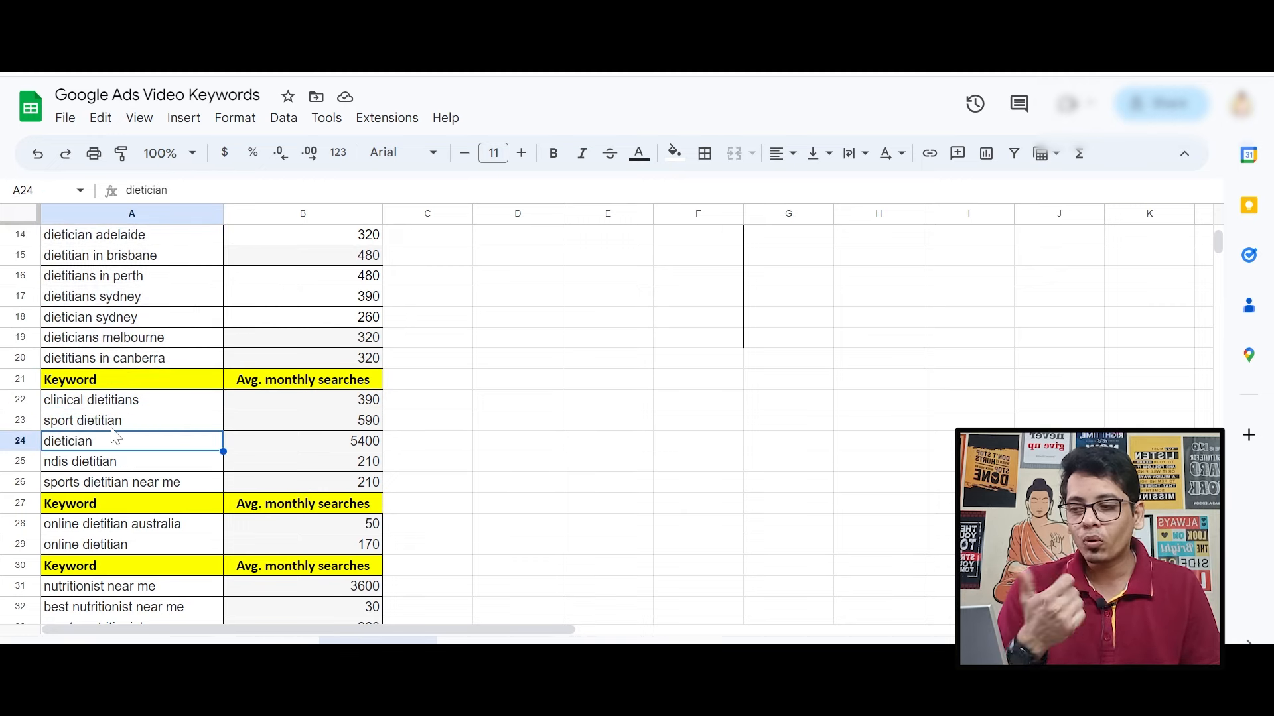
{"action": "left_click", "coordinate": [98, 488]}
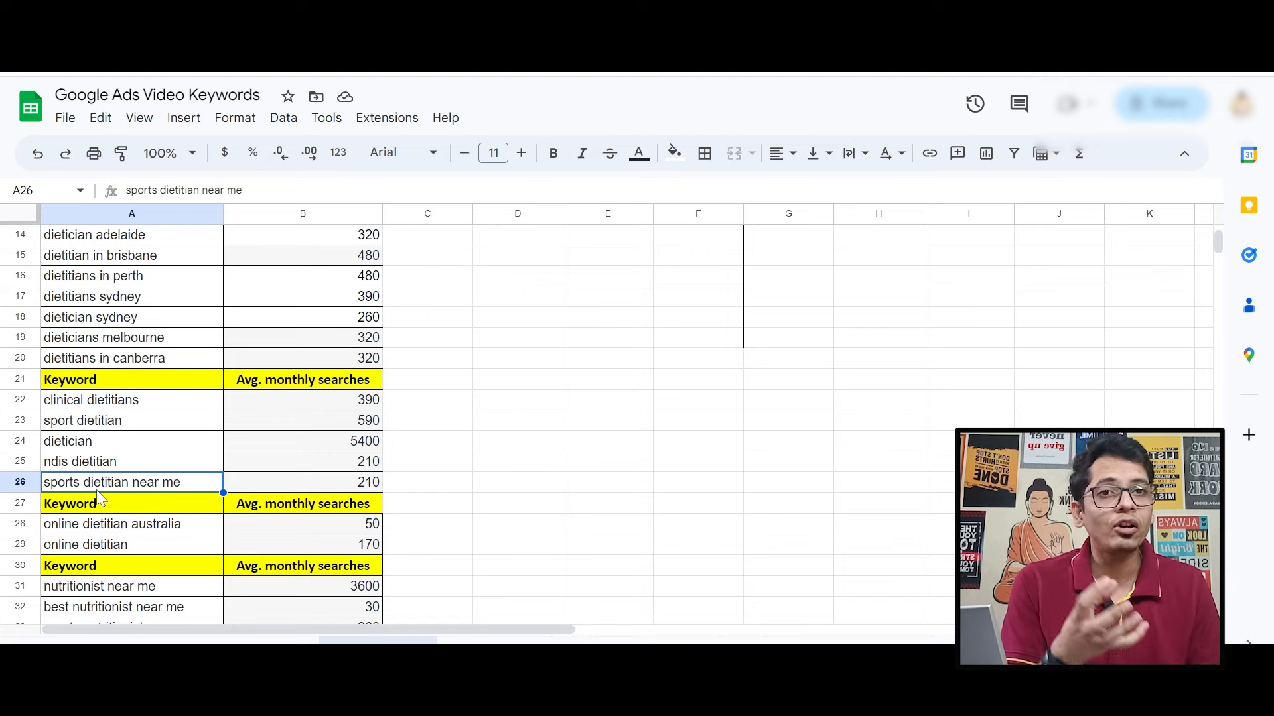
- Examine the online dietitian group in A28:A29
{"action": "scroll", "coordinate": [132, 431], "scroll_direction": "down", "scroll_amount": 1}
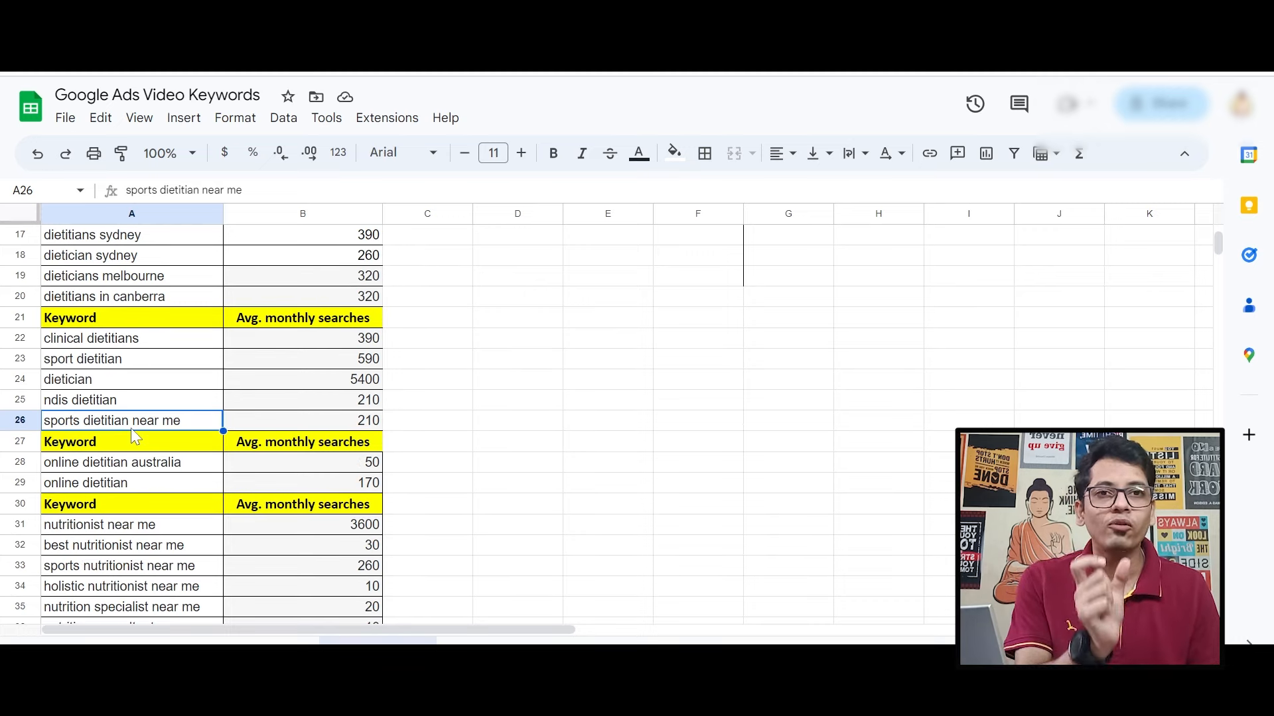
{"action": "scroll", "coordinate": [130, 428], "scroll_direction": "down", "scroll_amount": 1}
{"action": "left_click_drag", "start_coordinate": [138, 401], "coordinate": [146, 421]}
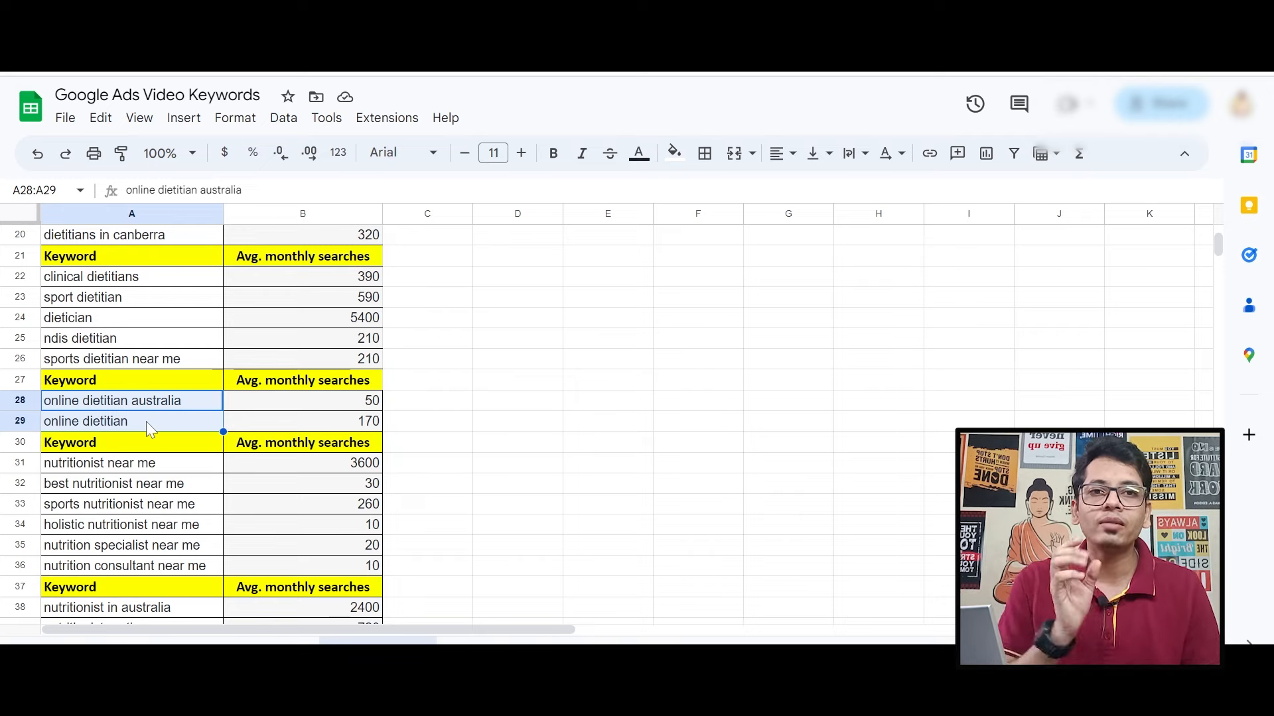
- Review the "near me" nutritionist group from A31, including the best and sports nutritionist keywords
{"action": "scroll", "coordinate": [146, 420], "scroll_direction": "down", "scroll_amount": 1}
{"action": "left_click", "coordinate": [145, 402]}
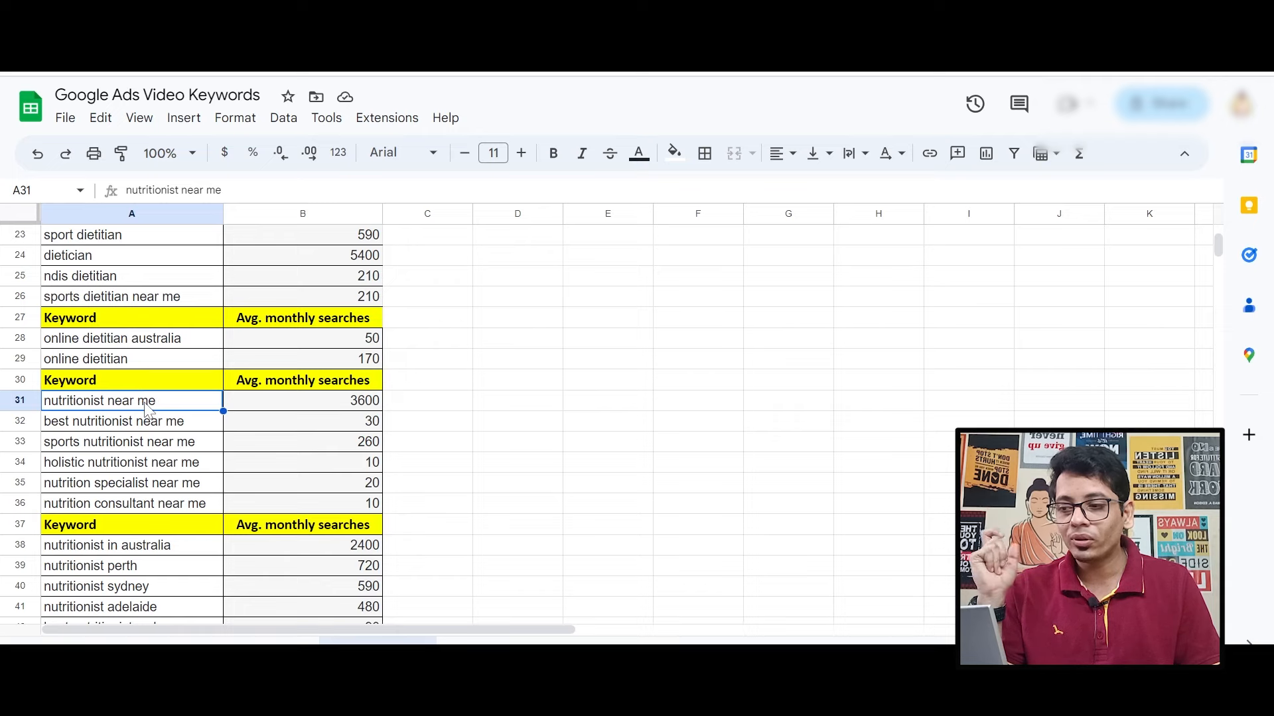
{"action": "left_click", "coordinate": [117, 428]}
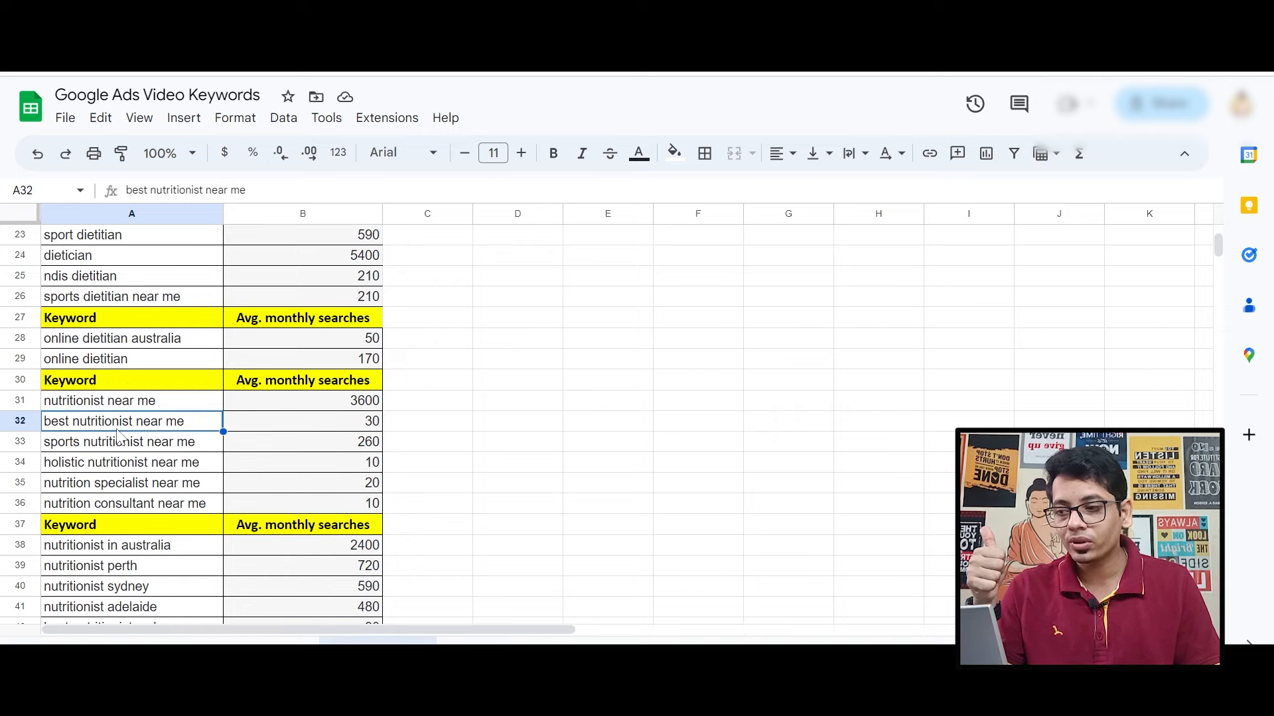
{"action": "left_click", "coordinate": [122, 443]}
{"action": "scroll", "coordinate": [138, 495], "scroll_direction": "down", "scroll_amount": 1}
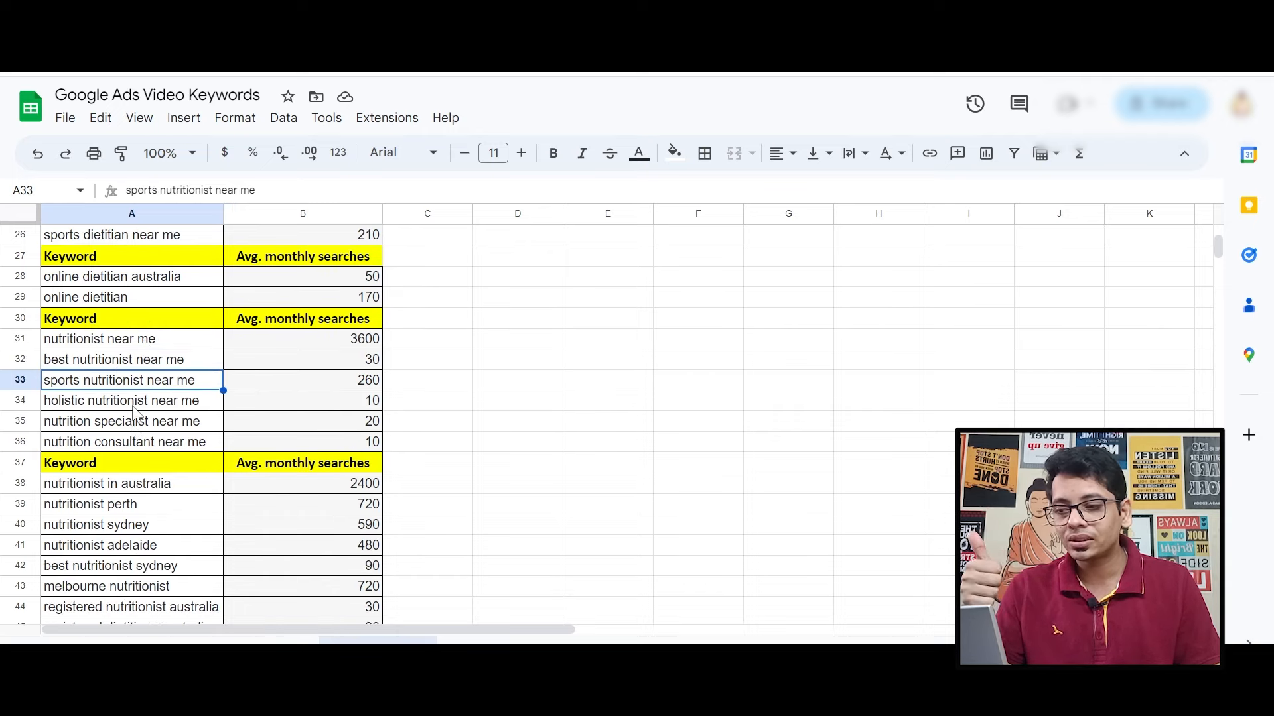
- Examine the nutritionist keywords by Australian location in A38:A45, and return to the earlier dietitian groups
{"action": "scroll", "coordinate": [135, 413], "scroll_direction": "down", "scroll_amount": 1}
{"action": "left_click_drag", "start_coordinate": [133, 422], "coordinate": [141, 566]}
{"action": "scroll", "coordinate": [141, 565], "scroll_direction": "up", "scroll_amount": 9}
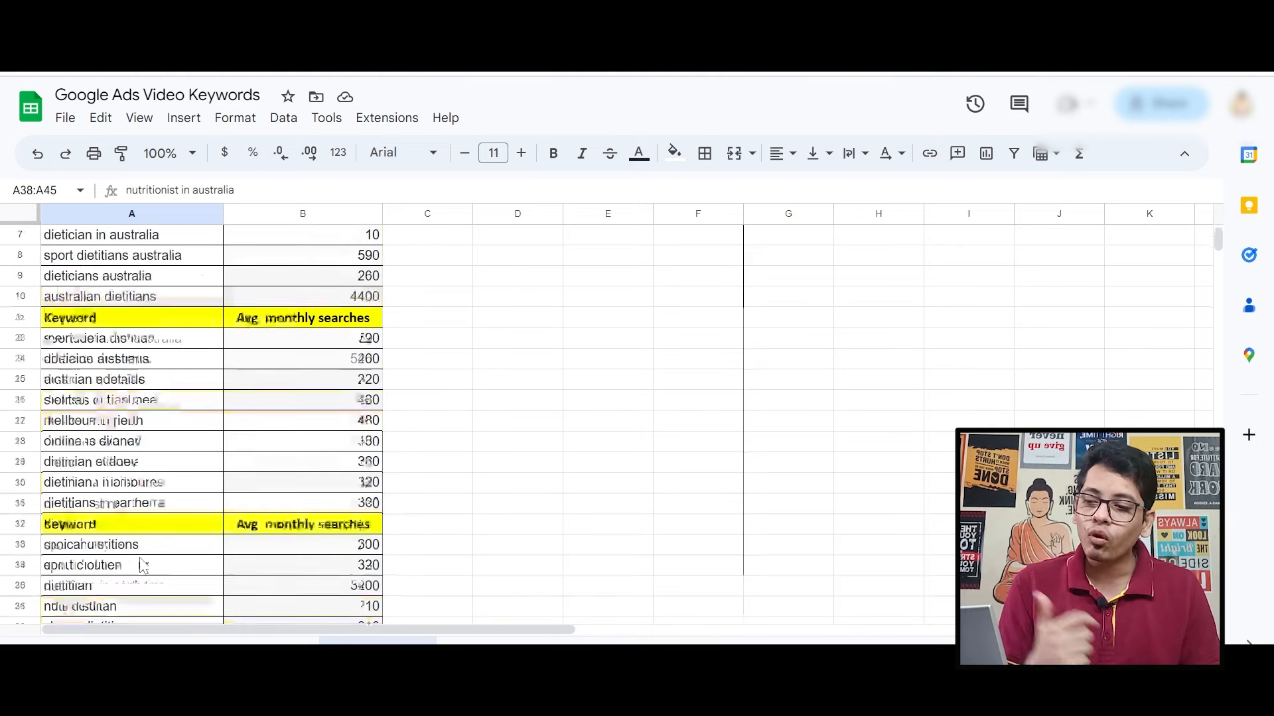